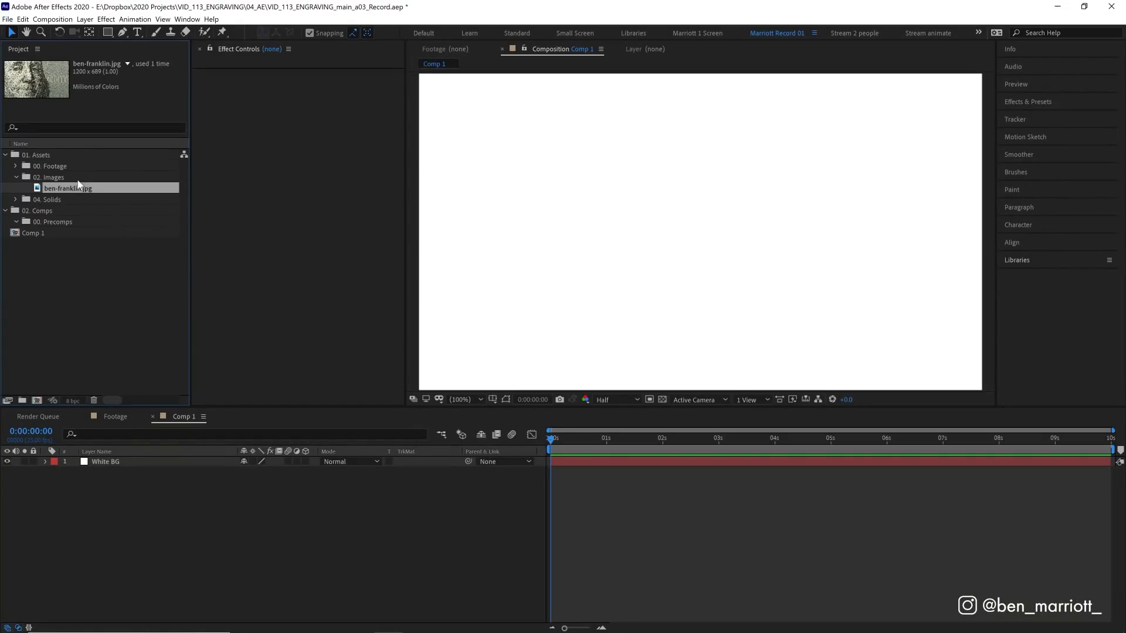
Step: Add ben-franklin.jpg to Comp 1 as a layer above White BG
drag(80, 186, 739, 226)
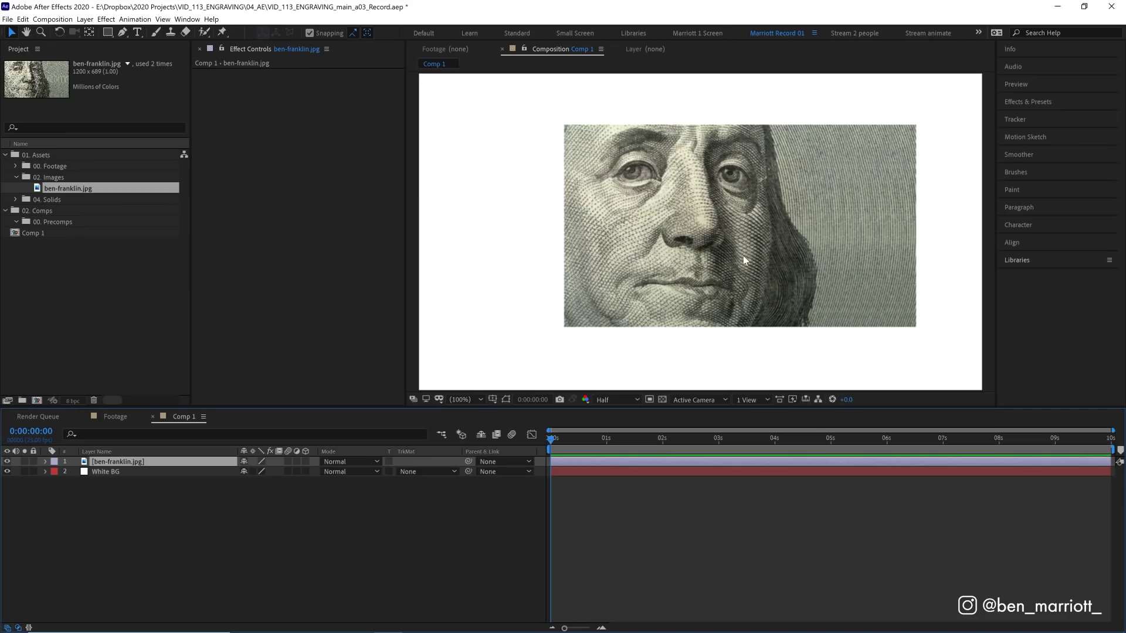
Step: Add National Treasure.mp4 from the 00. Footage folder to Comp 1 as the top layer
click(16, 165)
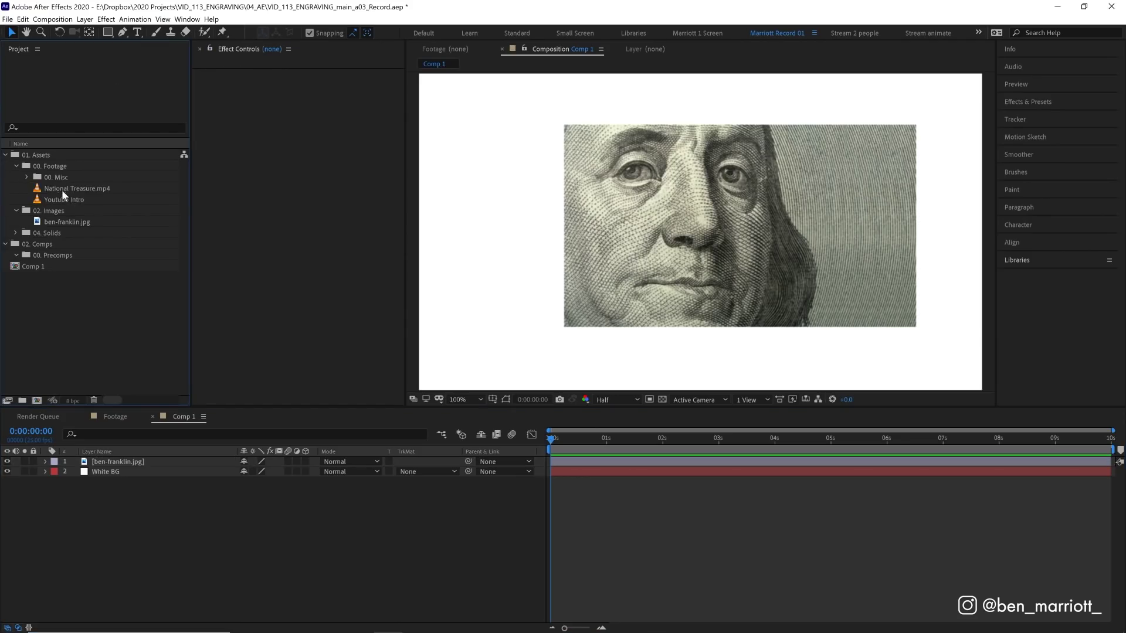
drag(61, 188, 638, 291)
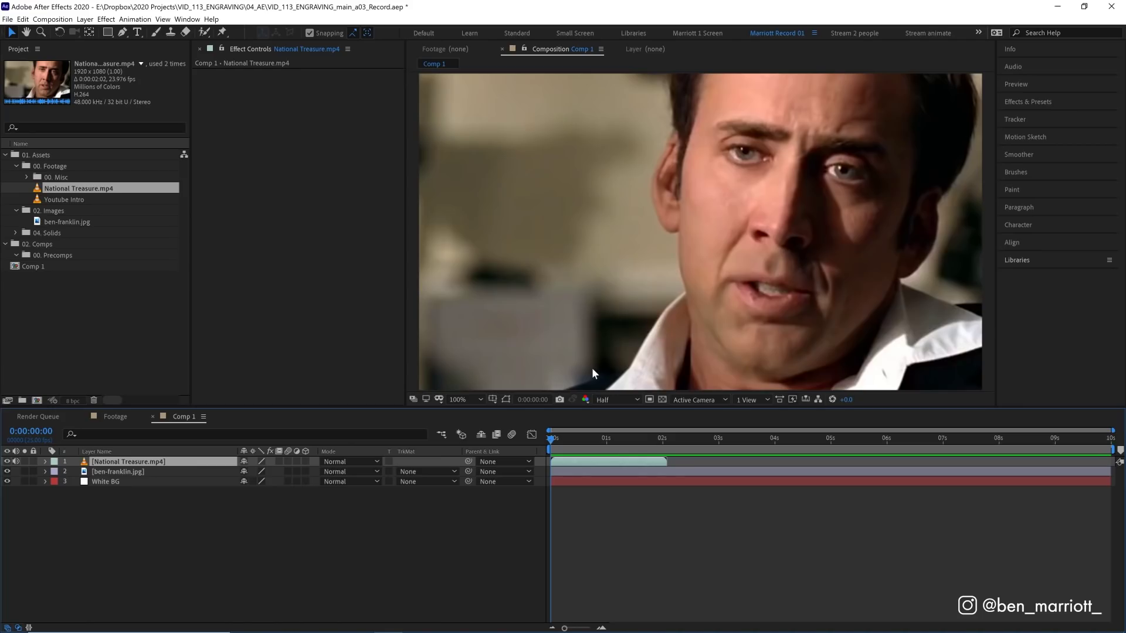
click(613, 518)
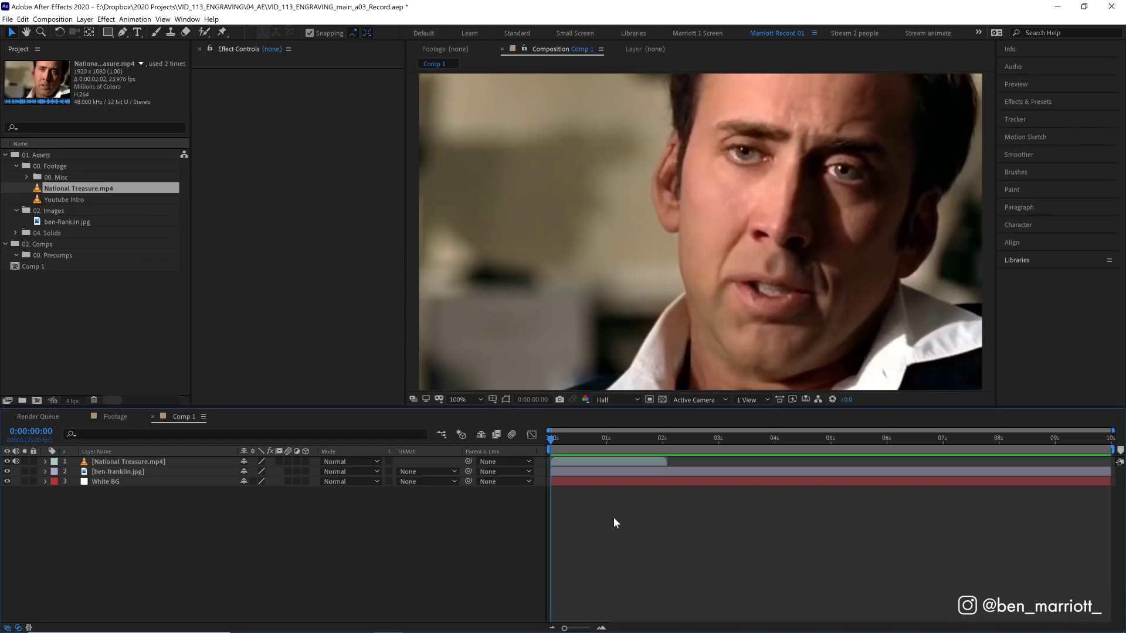
Step: Create a new adjustment layer with Ctrl+Alt+Y and name it Effects
key(ctrl+z)
key(ctrl+alt+y)
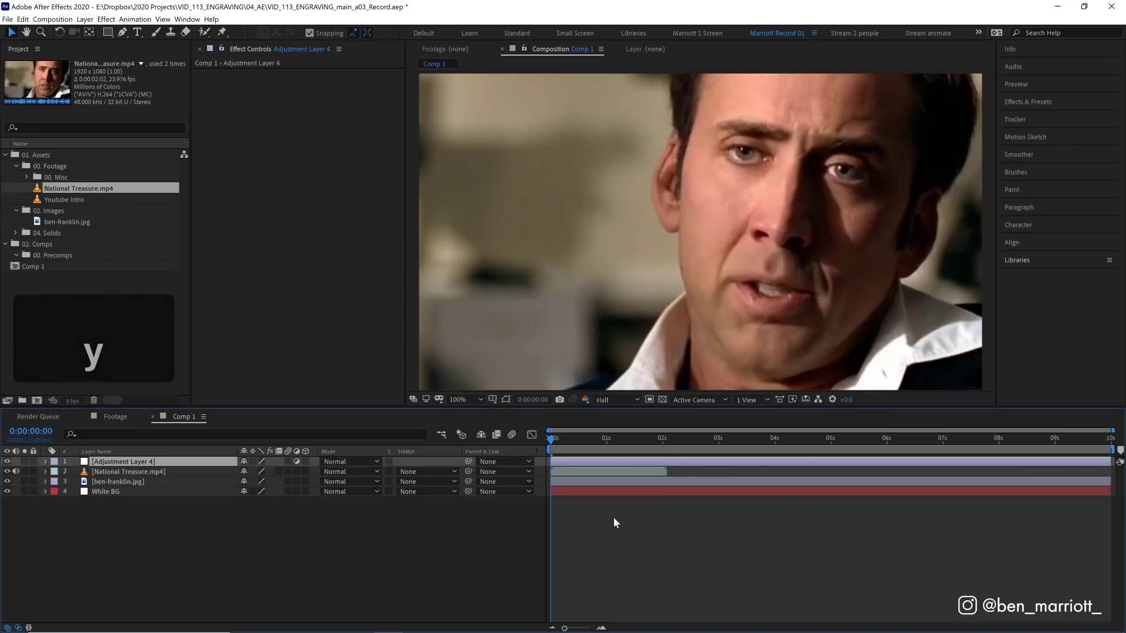
click(613, 519)
click(174, 463)
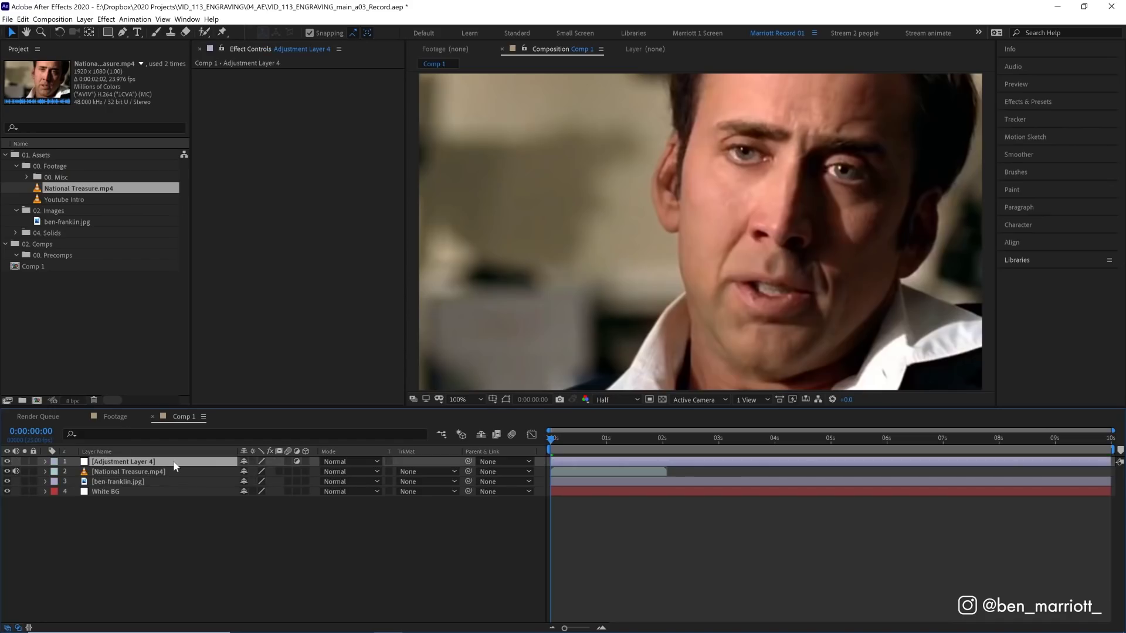
key(Return)
text(E)
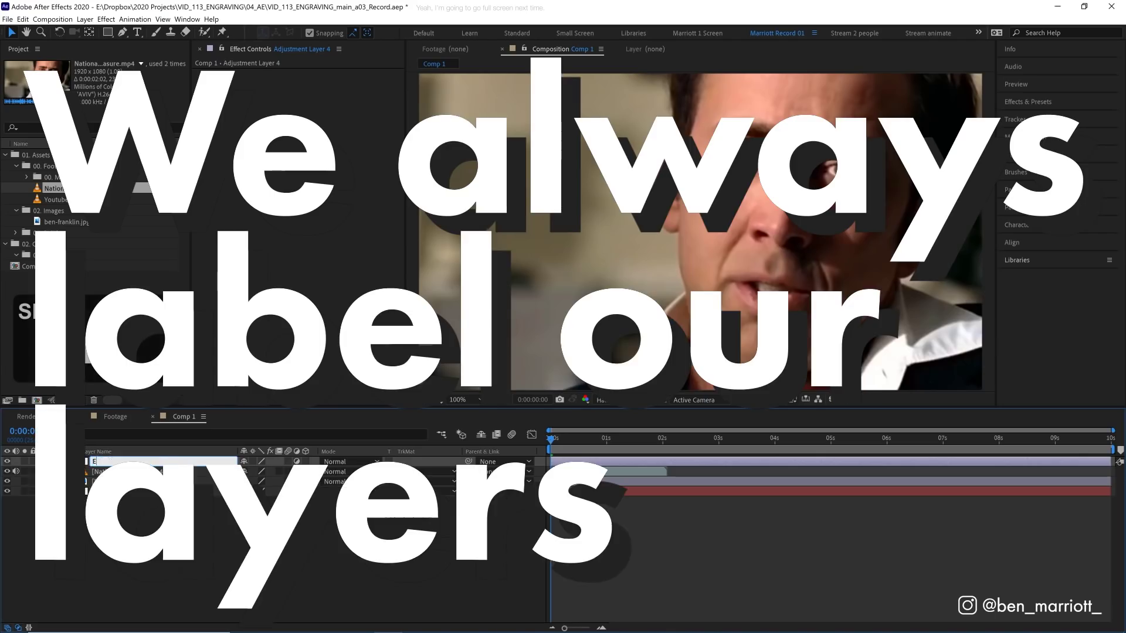
text(ffects)
key(Return)
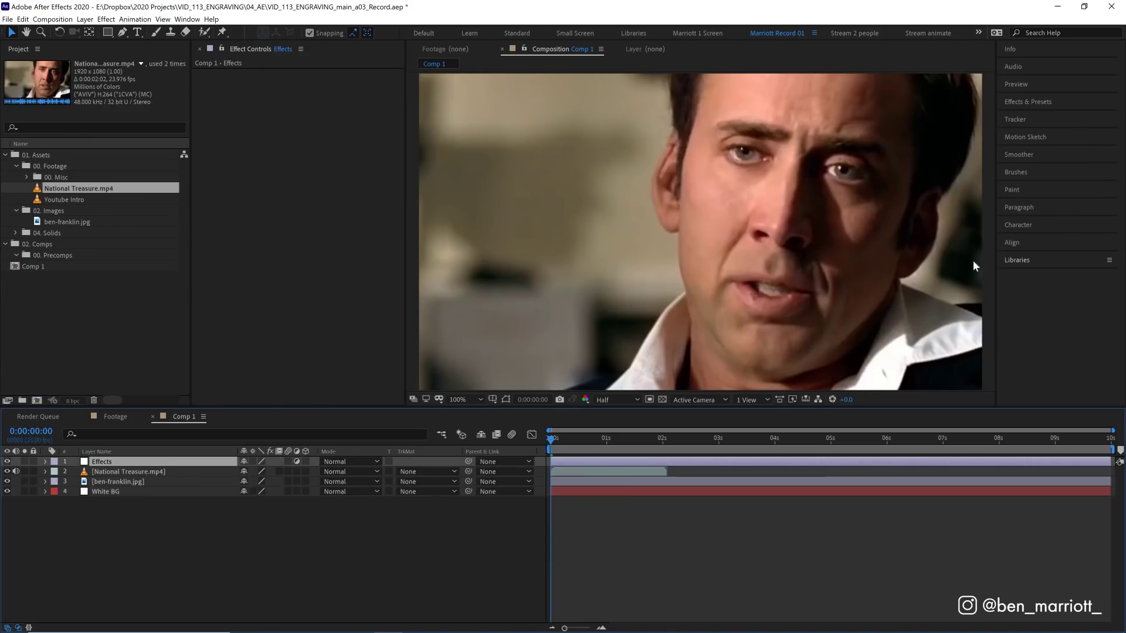
Step: Apply the Tint and Curves effects to the Effects layer
click(1004, 101)
text(tint)
drag(1044, 179, 781, 257)
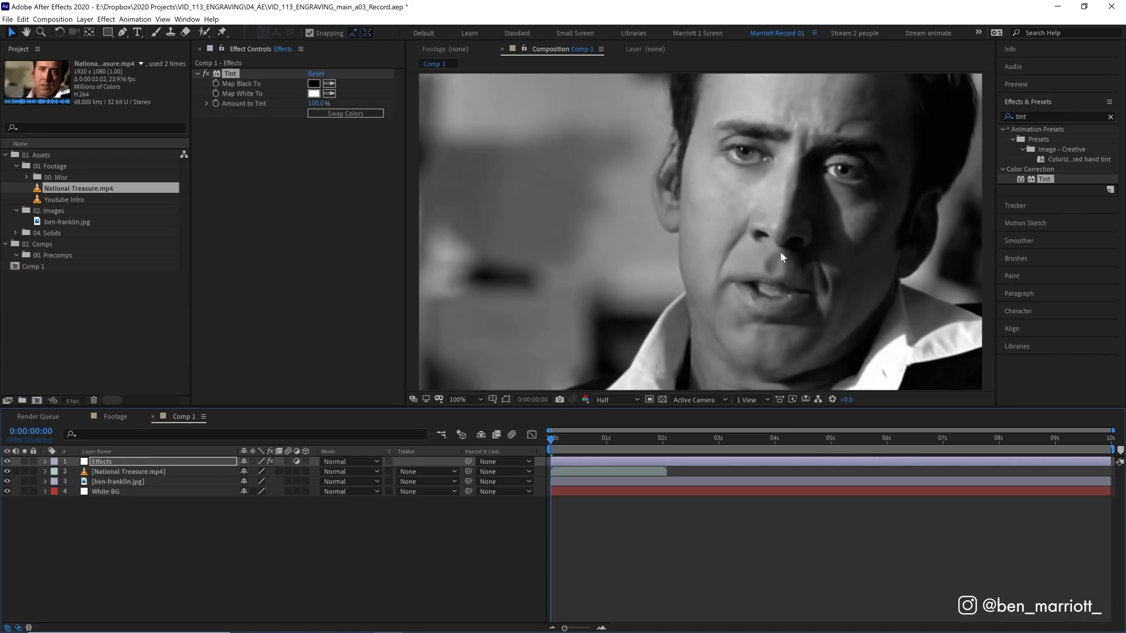
text(curves)
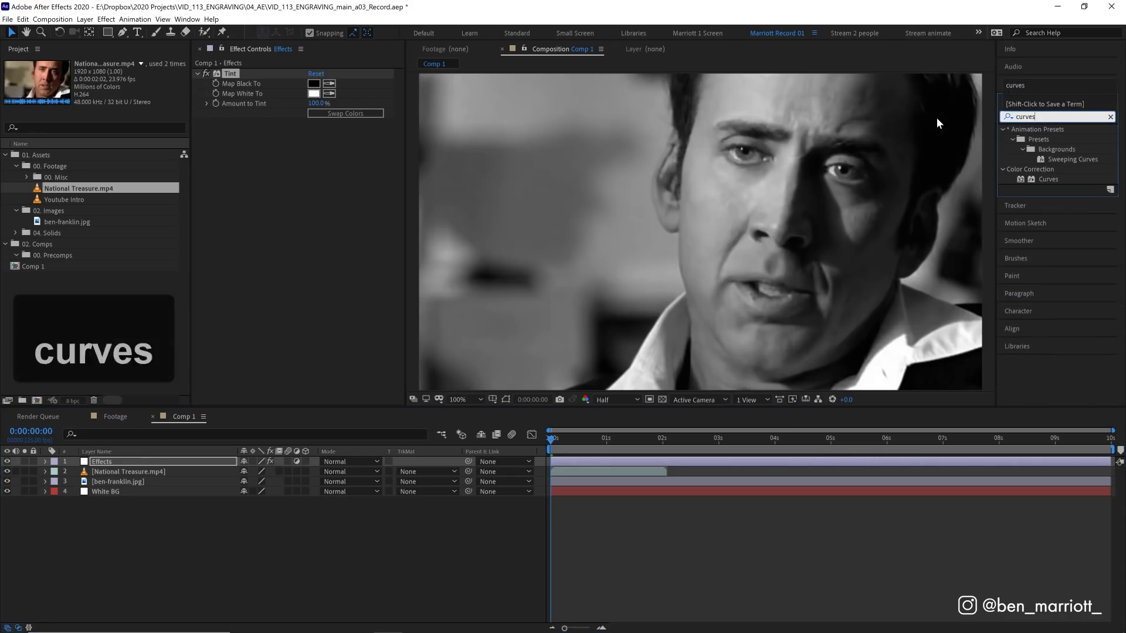
drag(1048, 179, 764, 248)
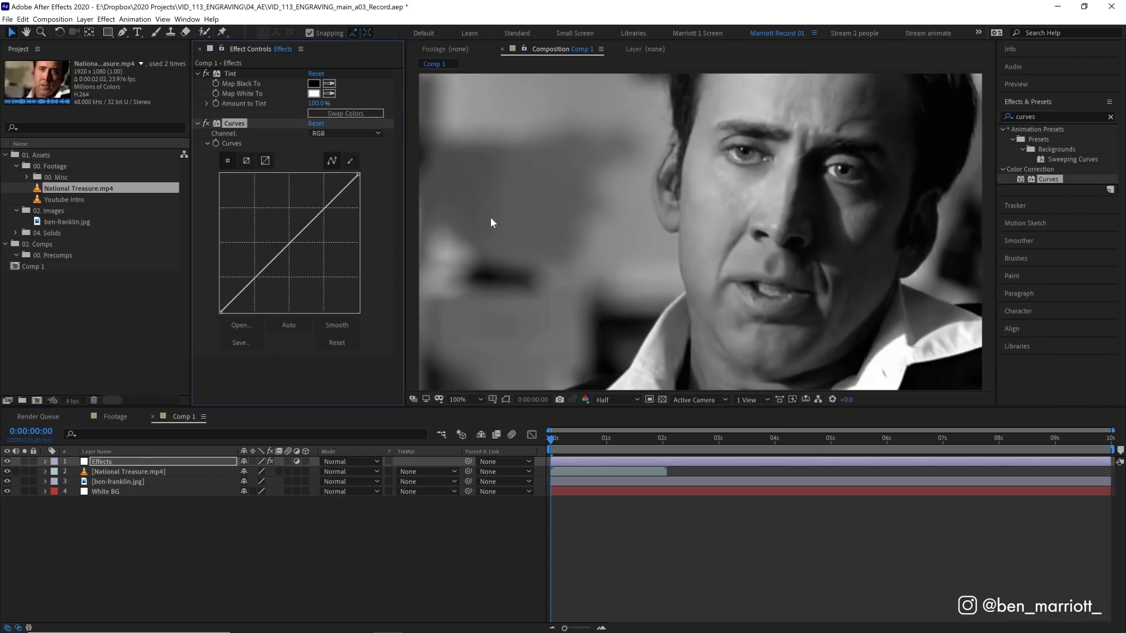
Step: Apply Posterize at Level 5 to the Effects layer and steepen Curves to brighten
double_click(1027, 116)
text(posteriz)
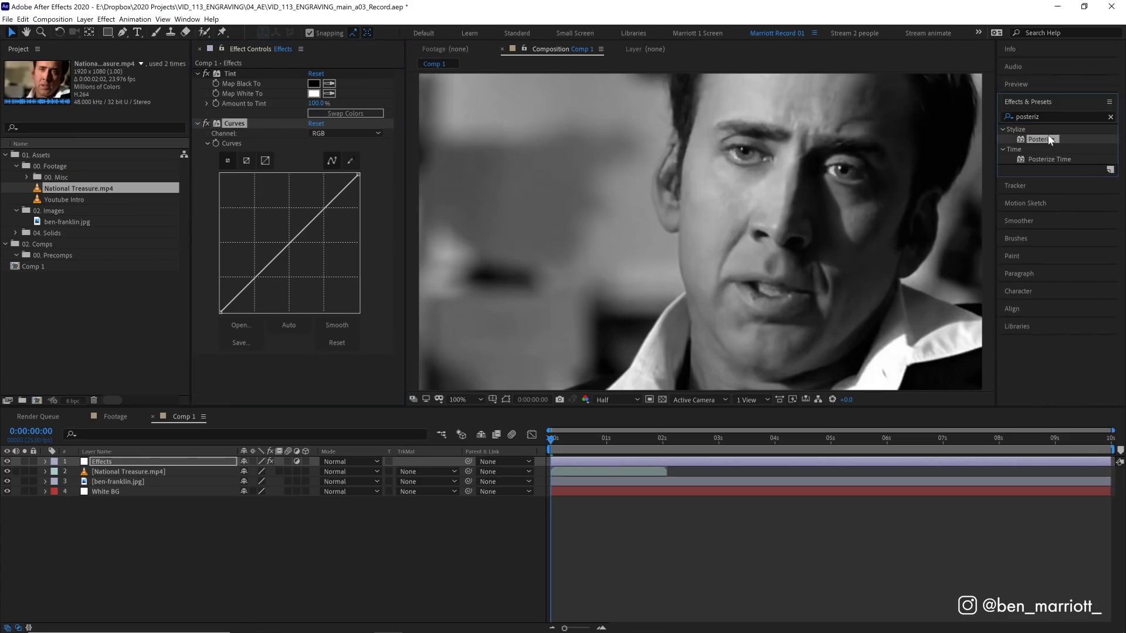
drag(1049, 140, 587, 349)
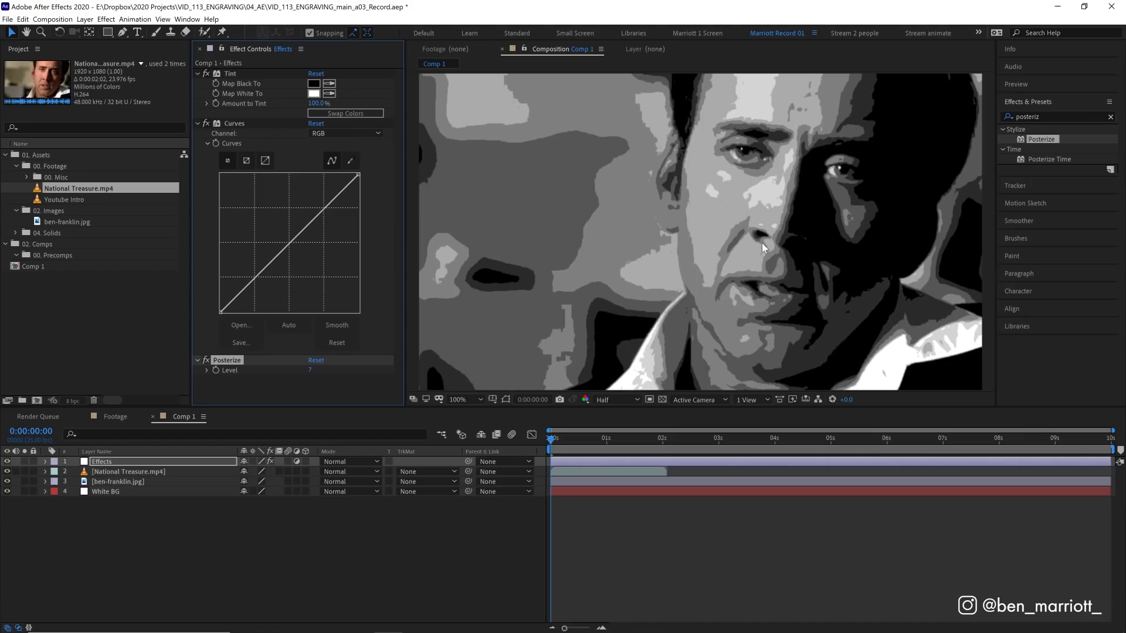
click(310, 370)
text(5)
key(Return)
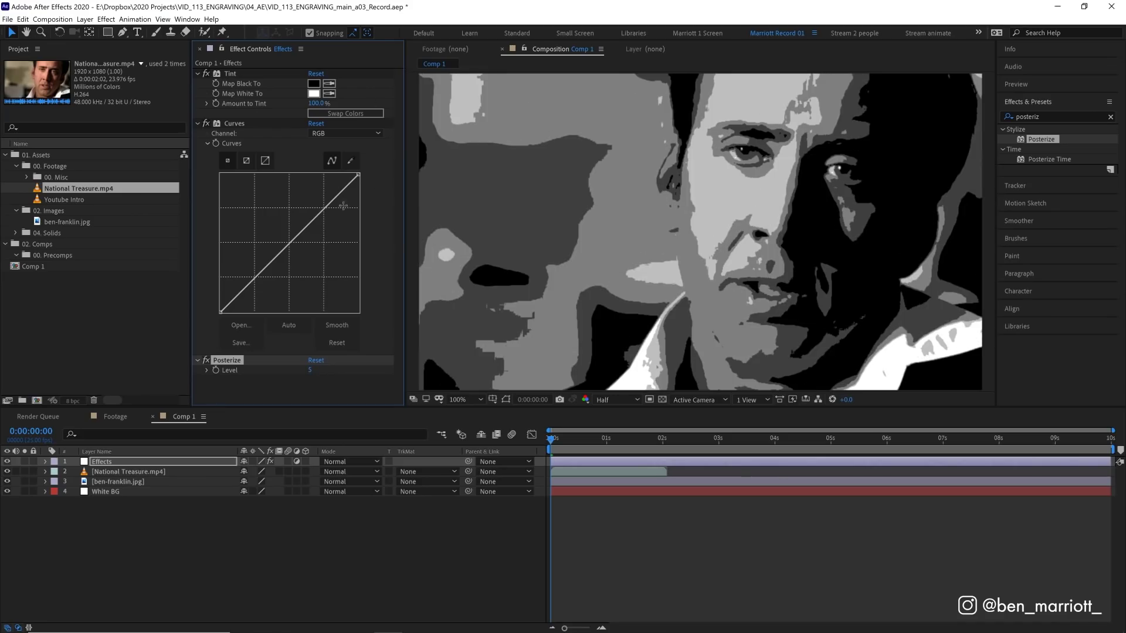
drag(358, 175, 324, 174)
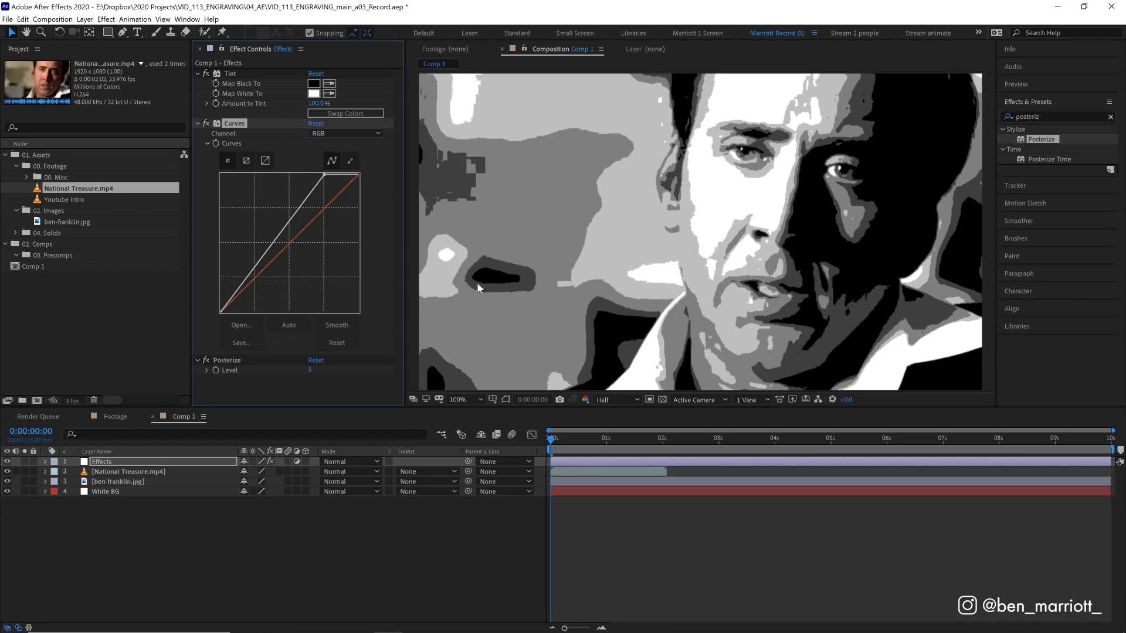
Step: Pre-compose National Treasure.mp4 and the Effects layer into a precomp named Footage
click(104, 471)
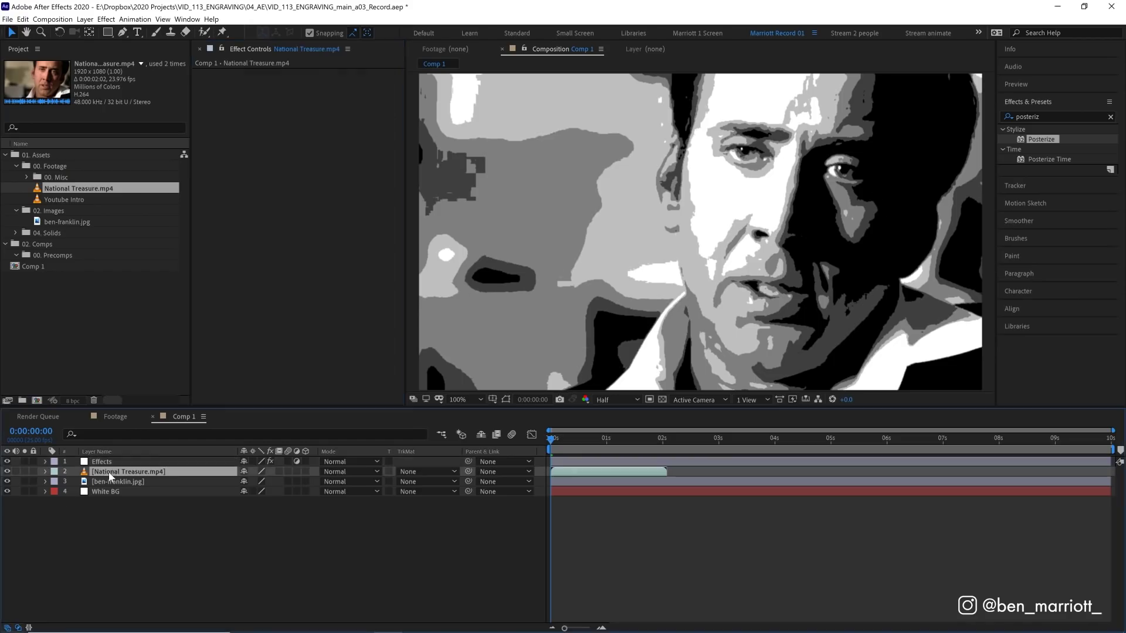
key(shift+Return)
shift+click(127, 461)
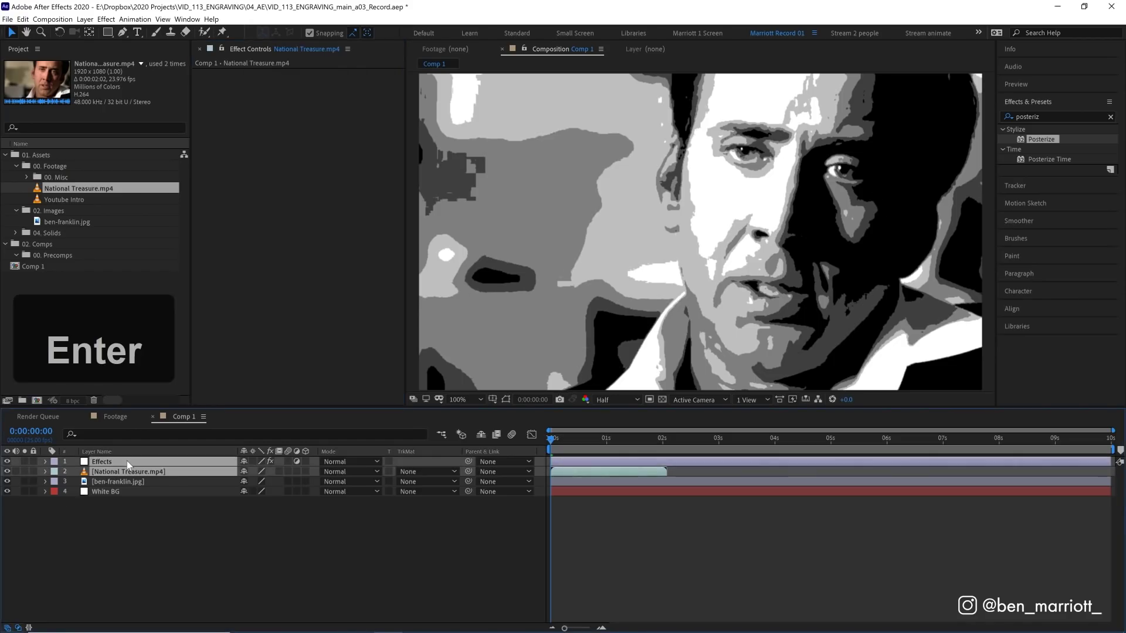
key(ctrl+shift+c)
key(BackSpace)
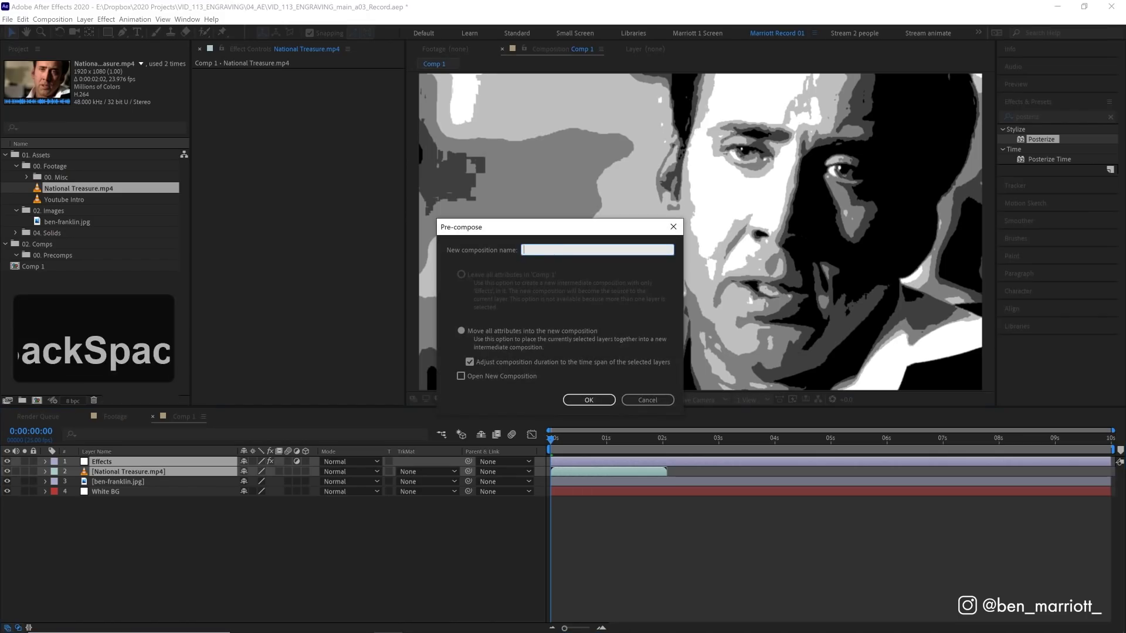
text(Footage)
key(Return)
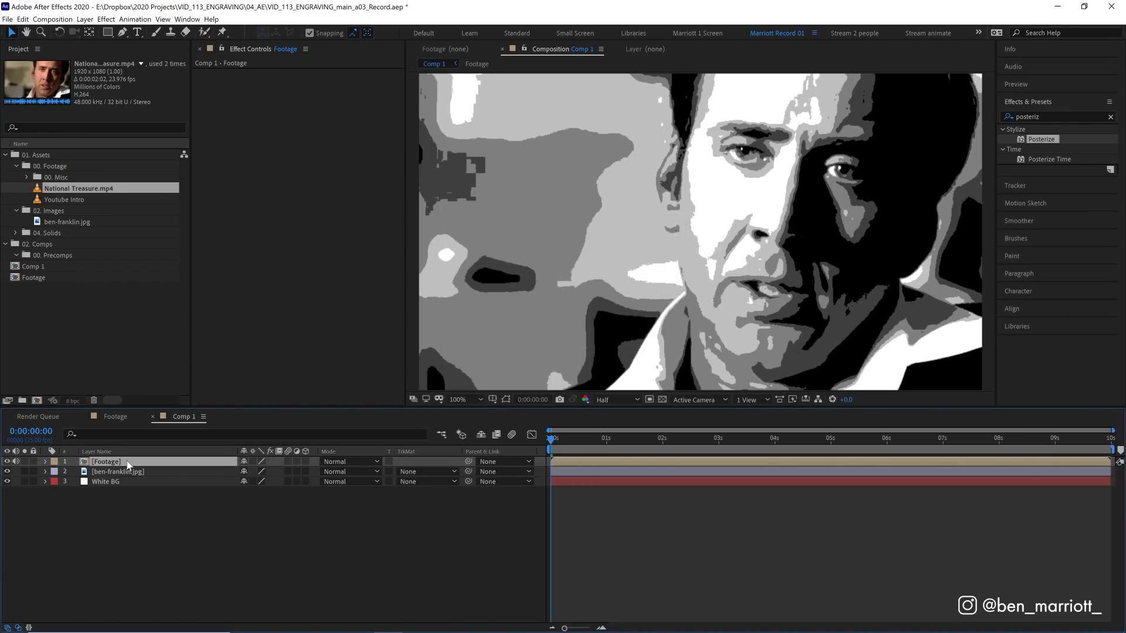
Step: Hide the Footage and ben-franklin.jpg layers
click(7, 461)
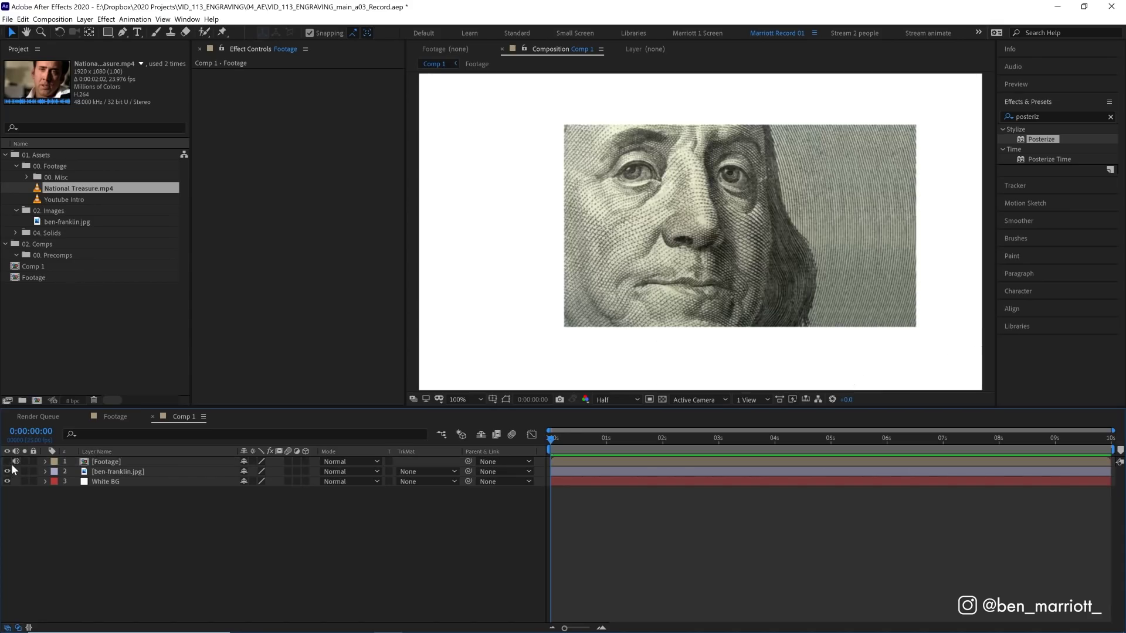
click(7, 472)
click(122, 32)
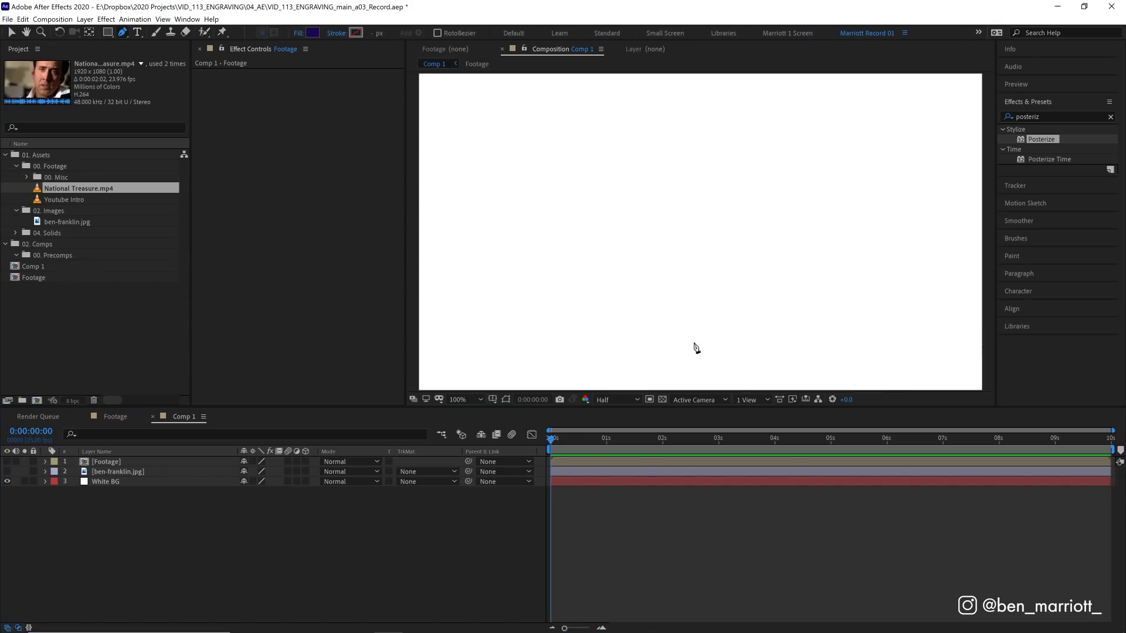
Step: Draw a vertical line extending past the top and bottom of the frame
key(comma)
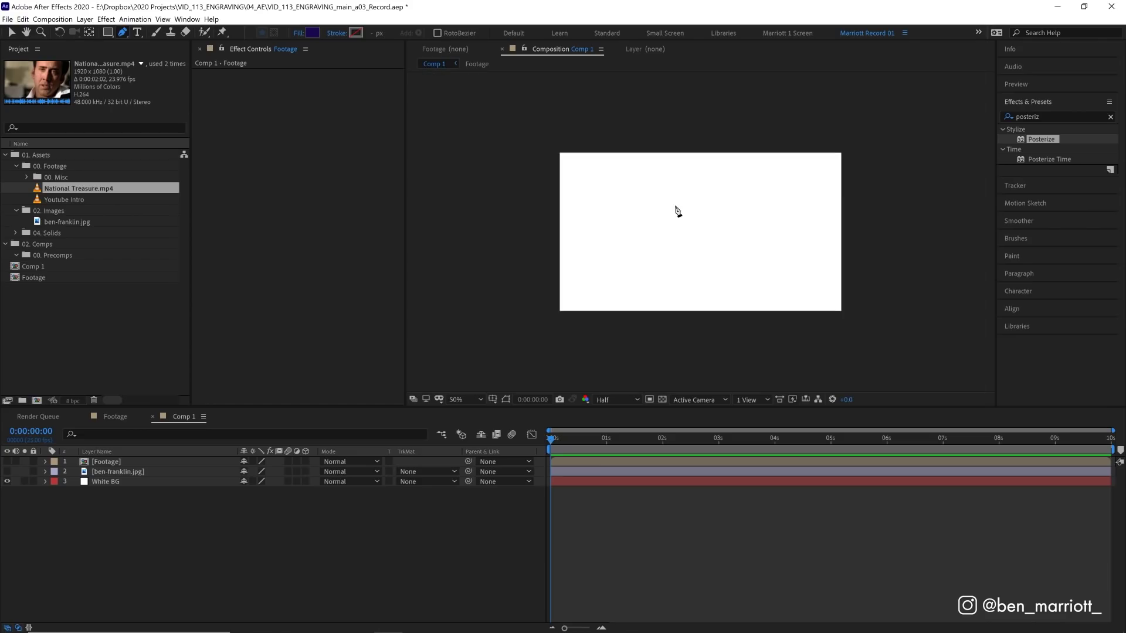
key(comma)
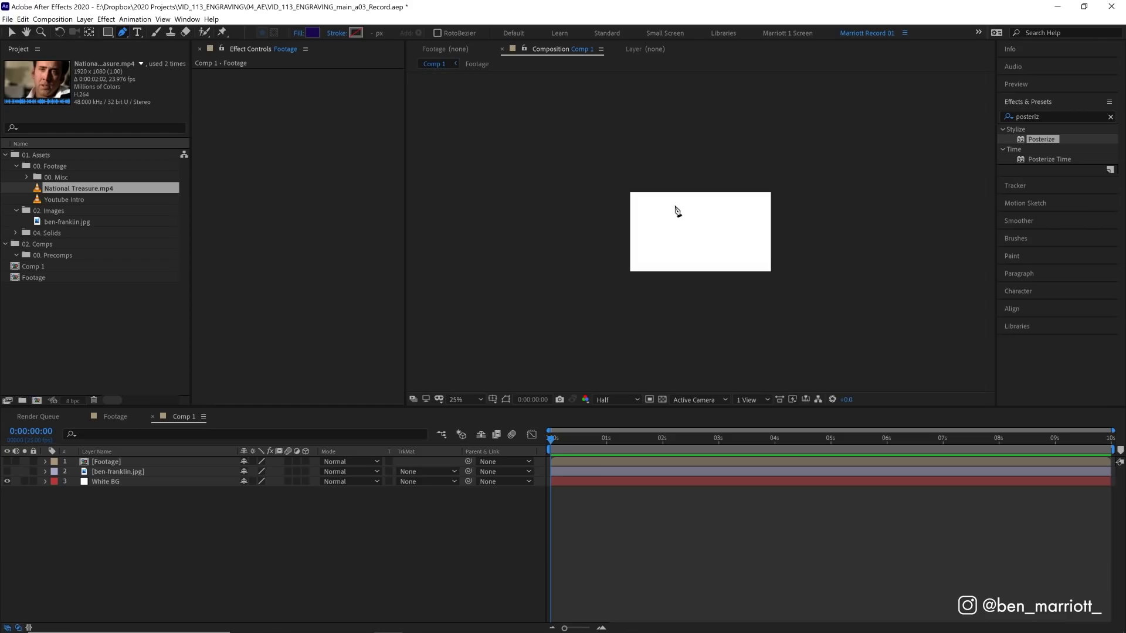
click(685, 130)
key(ctrl+z)
click(686, 160)
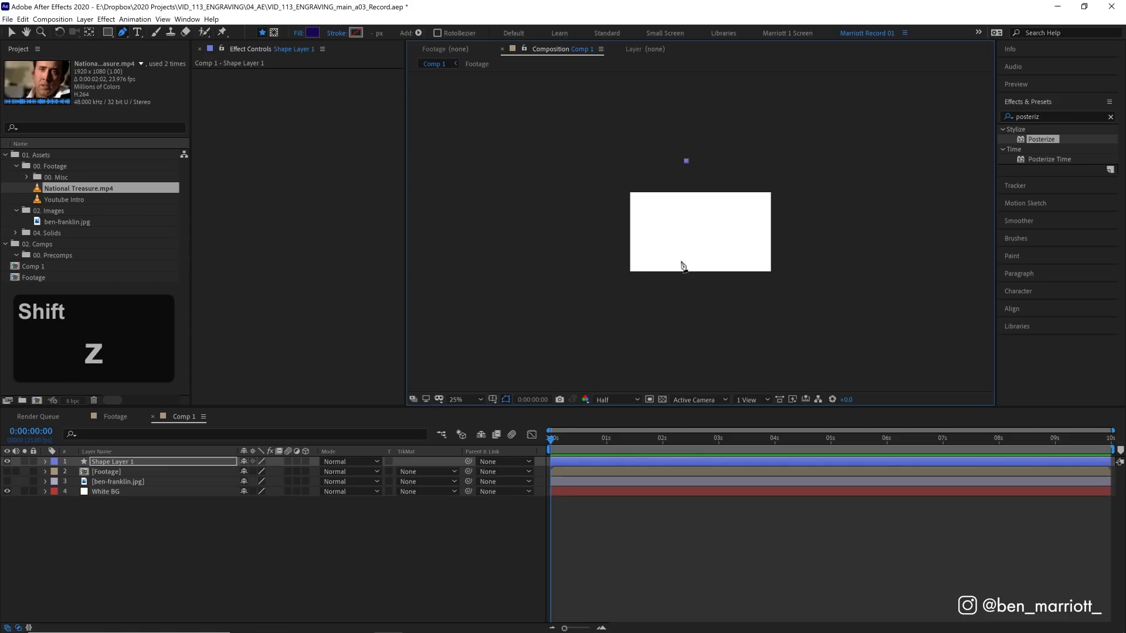
shift+click(685, 327)
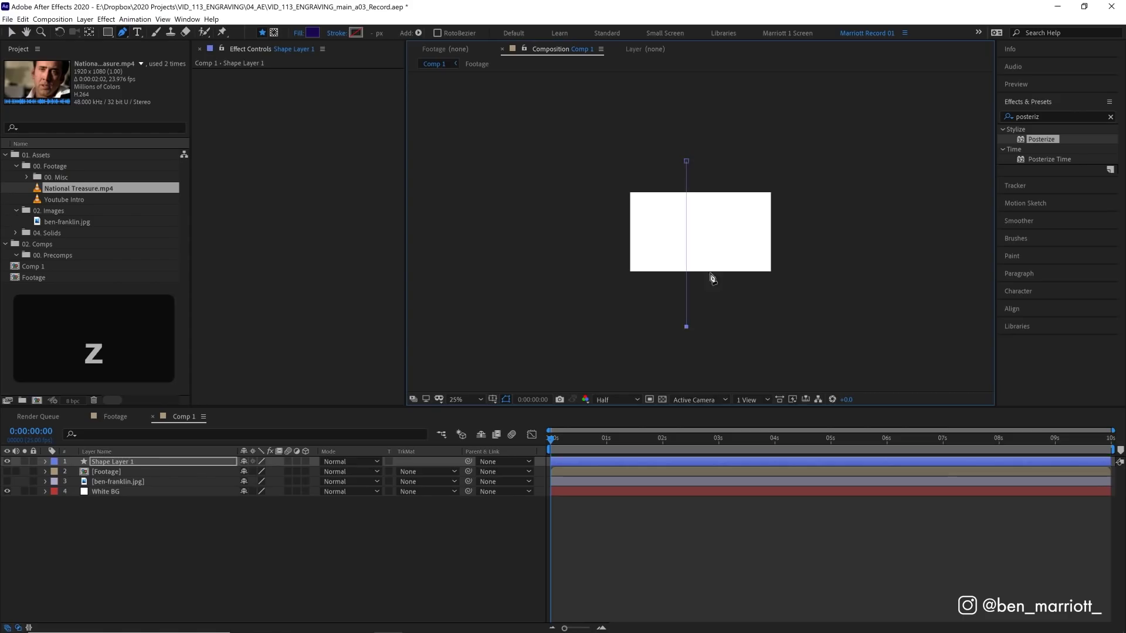
key(shift+v)
drag(686, 160, 686, 141)
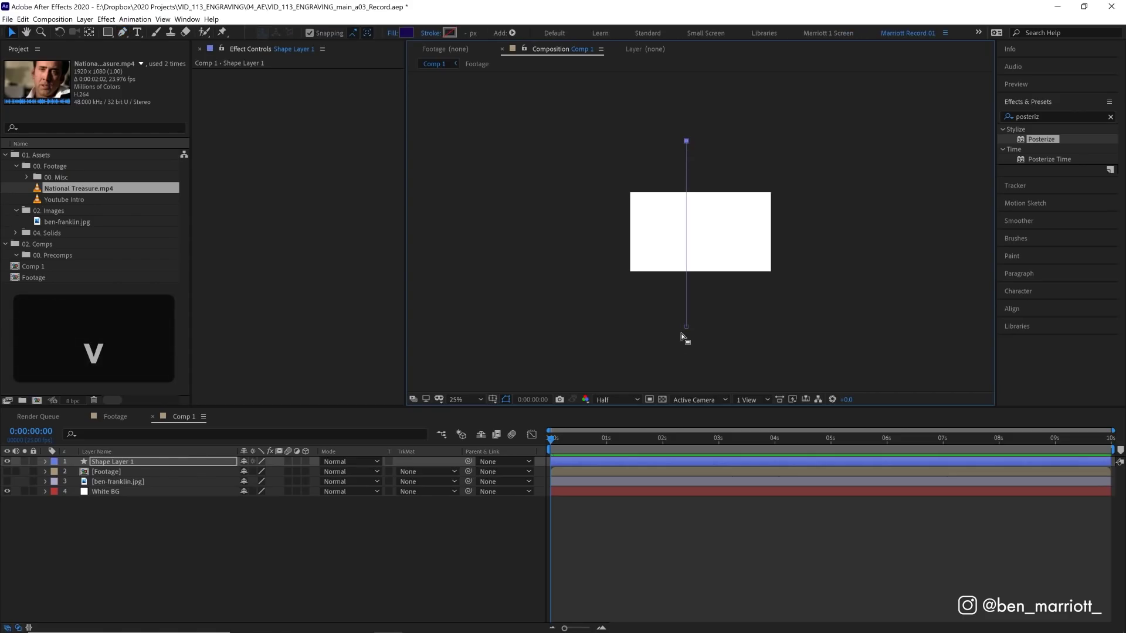
drag(686, 327, 686, 343)
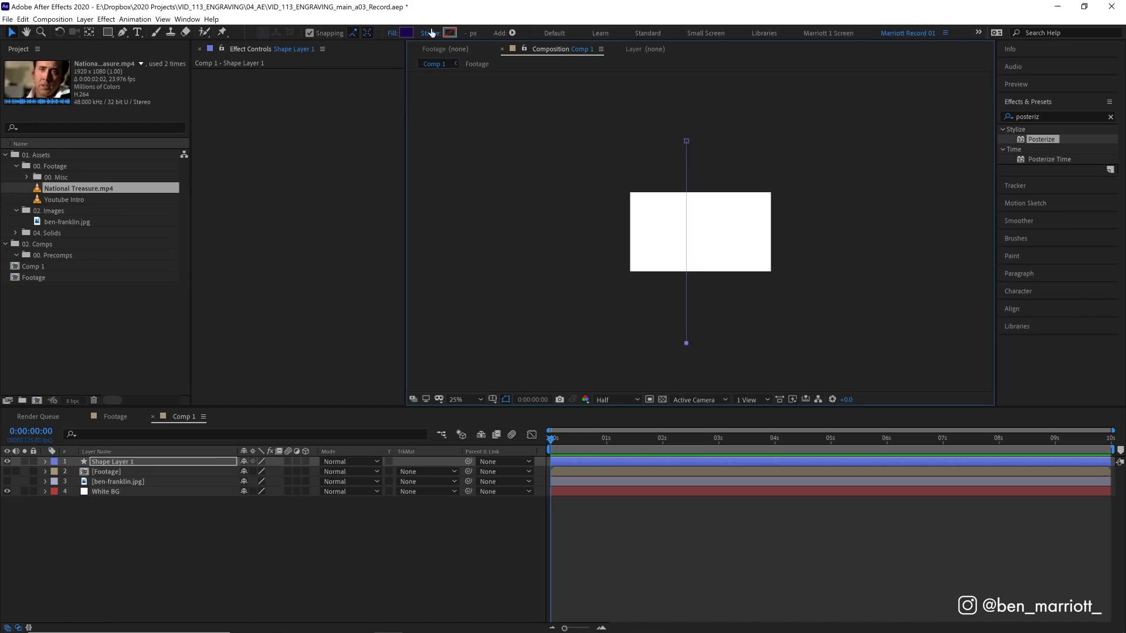
Step: Set the line to no fill with a black 1 px stroke and begin renaming its layer
click(390, 33)
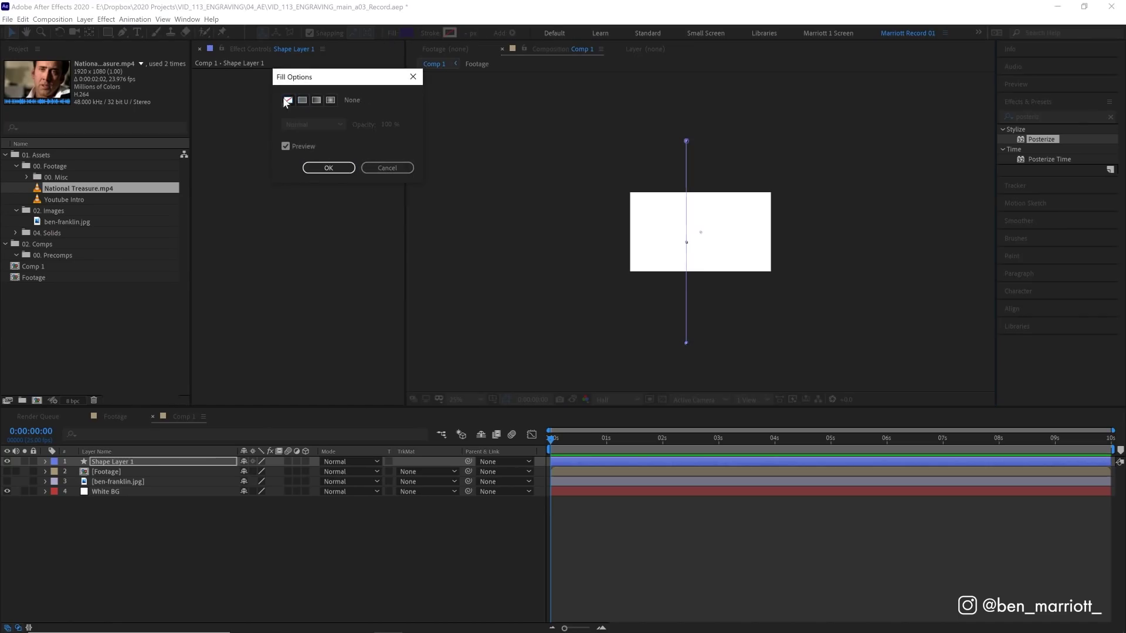
click(328, 168)
click(449, 33)
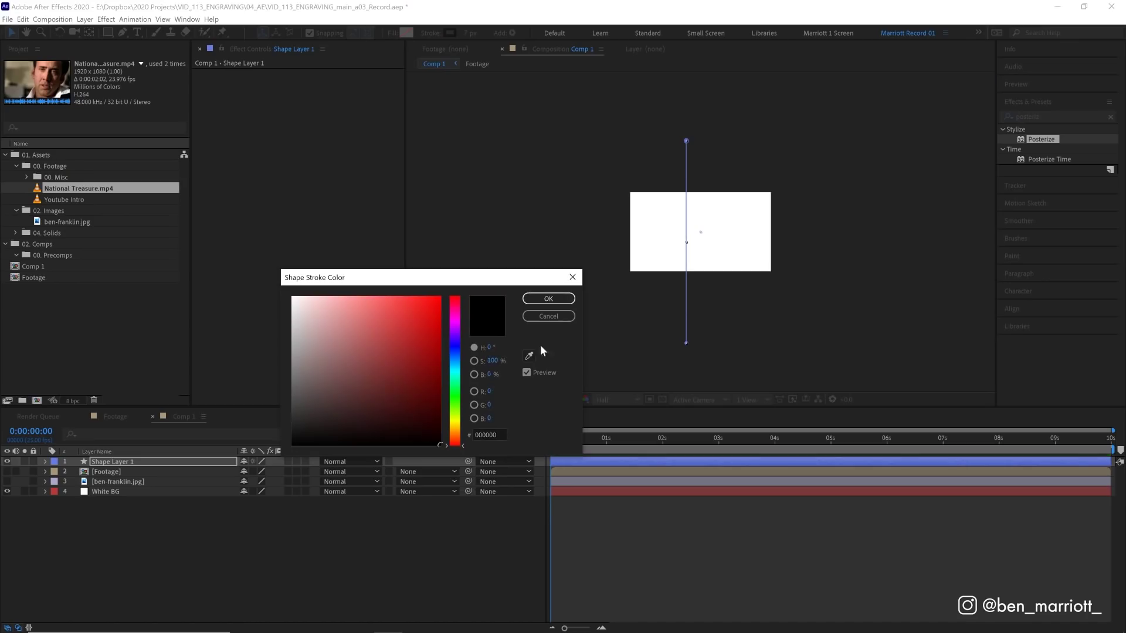
click(548, 299)
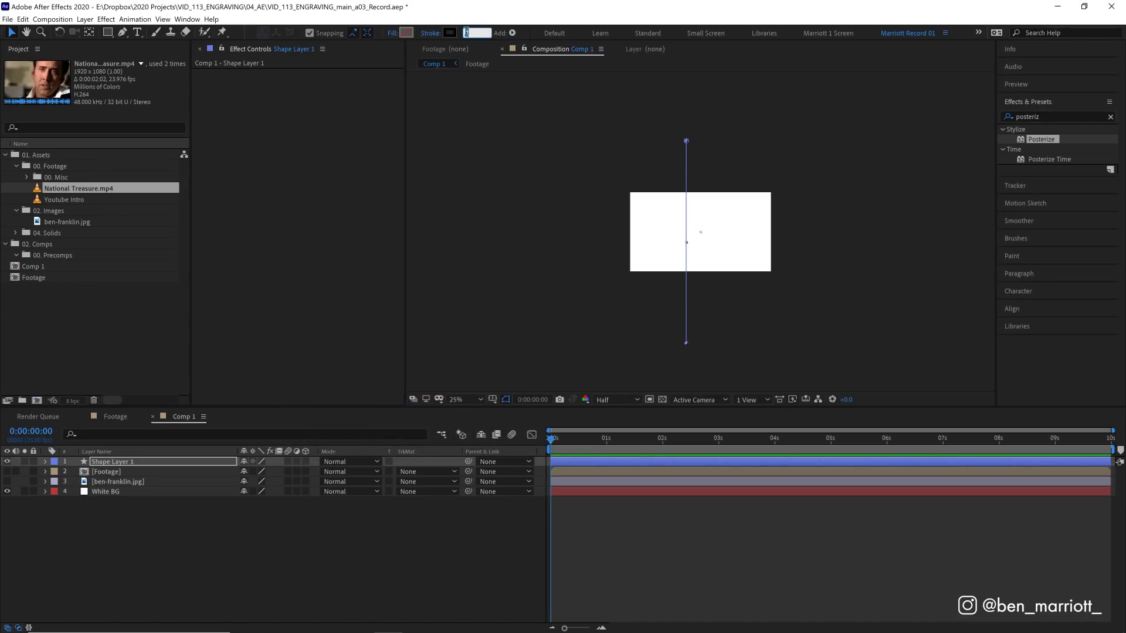
key(Return)
key(period)
key(period)
key(period)
key(period)
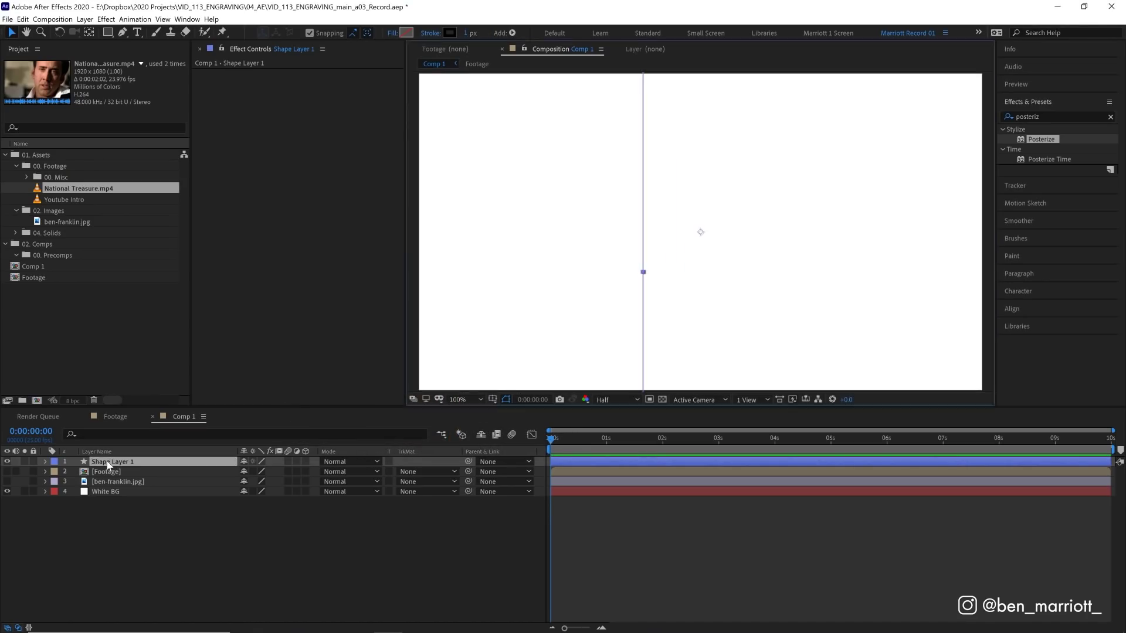
click(109, 462)
key(Return)
Step: Name the layer Lines 1 and add a Zig Zag with Smooth points
text(Li)
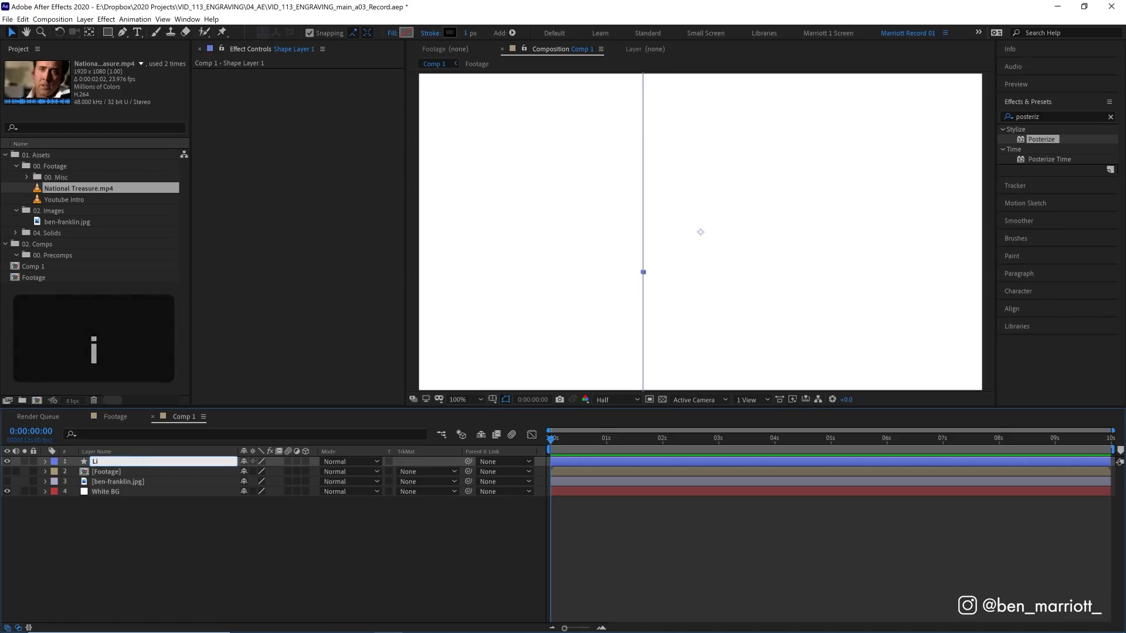
text(nes 1)
key(Return)
click(45, 462)
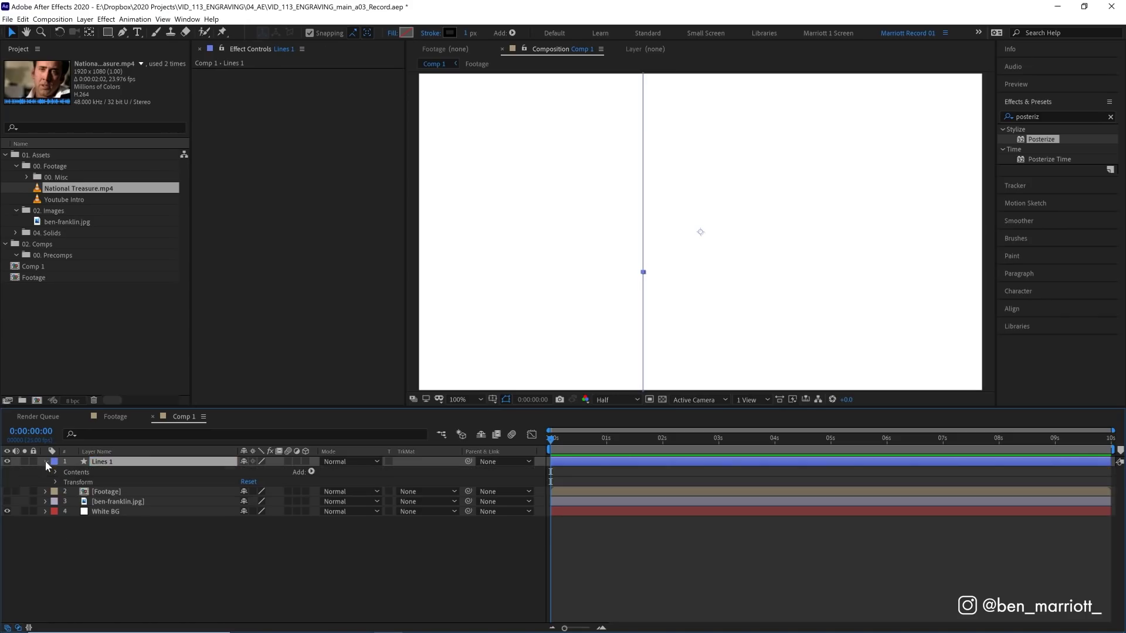
click(310, 470)
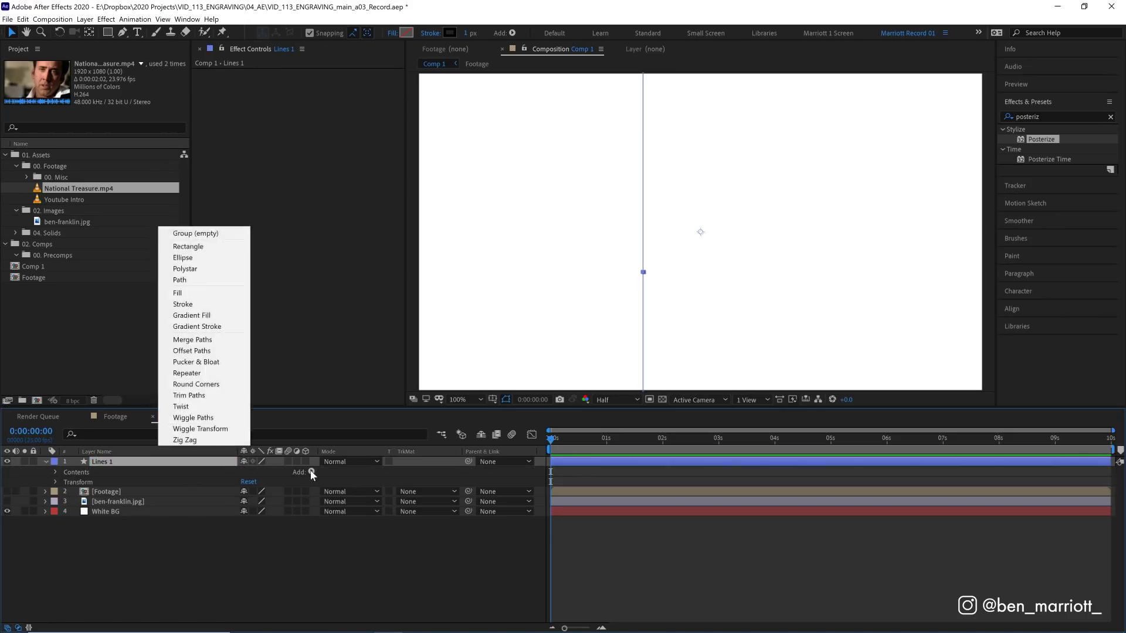
click(219, 439)
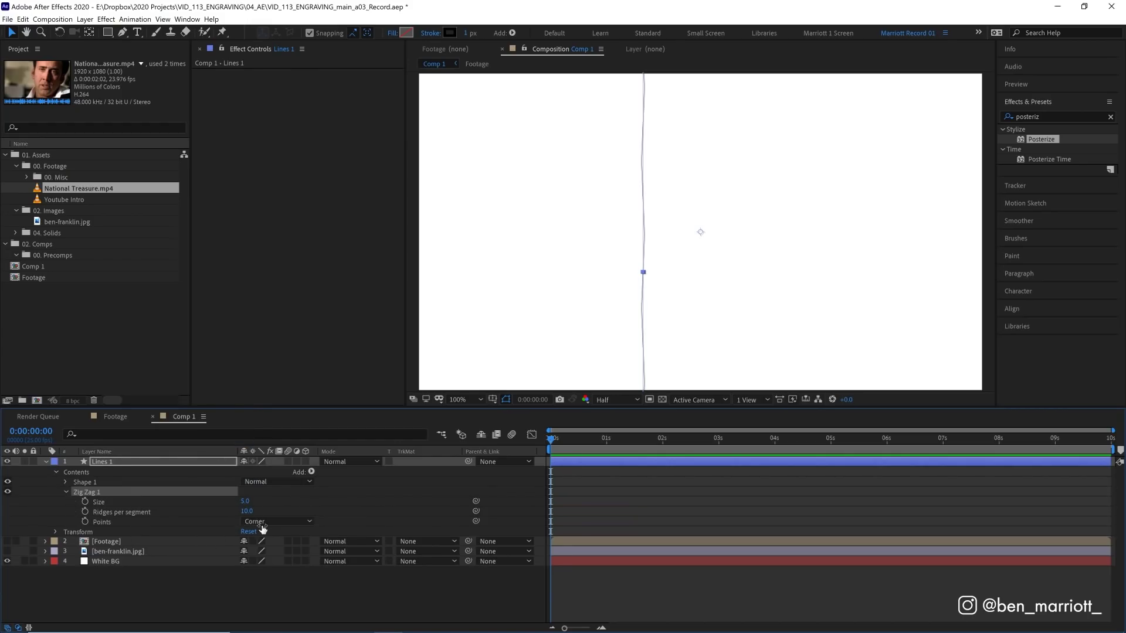
click(261, 523)
click(273, 543)
Step: Set Zig Zag Ridges per segment to 30 and preview at Full resolution
click(628, 78)
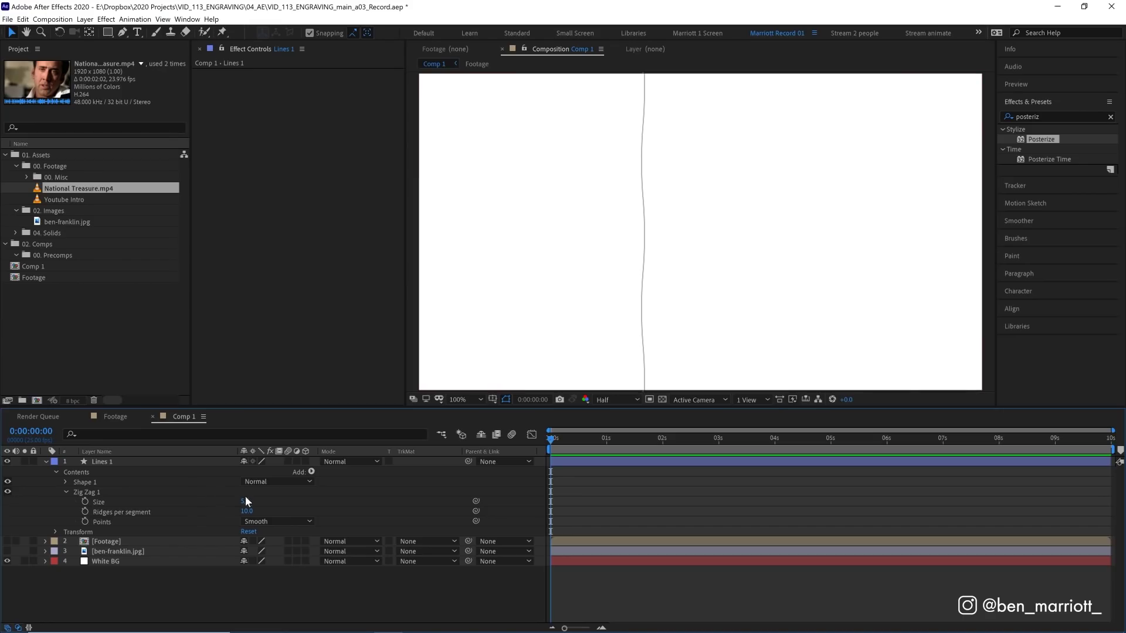
click(247, 511)
text(30)
key(Return)
click(615, 400)
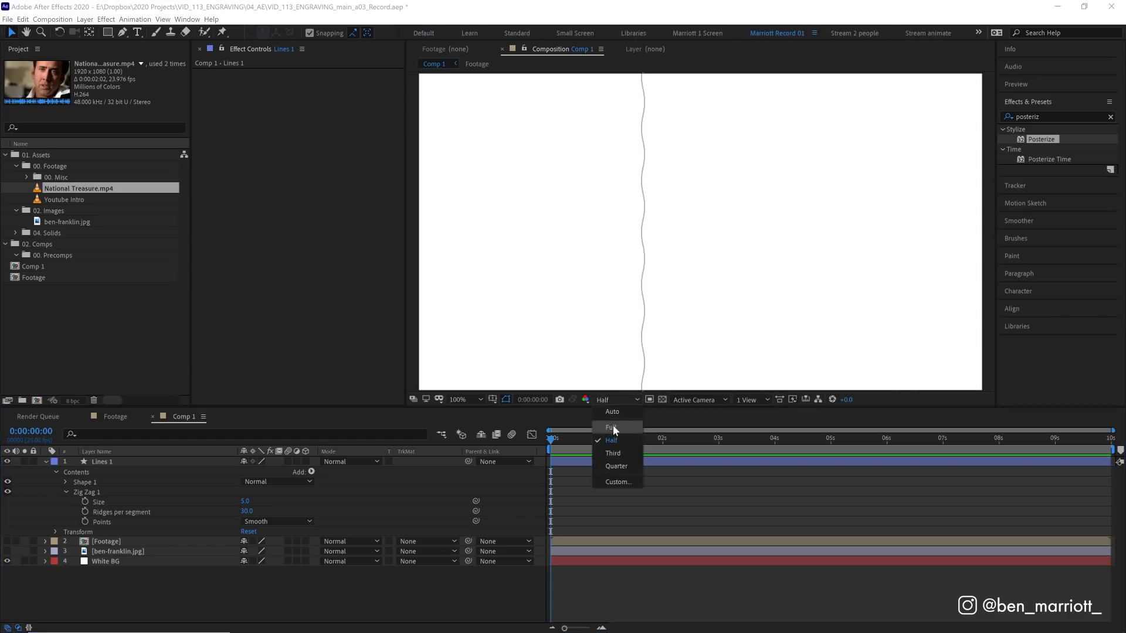
click(613, 429)
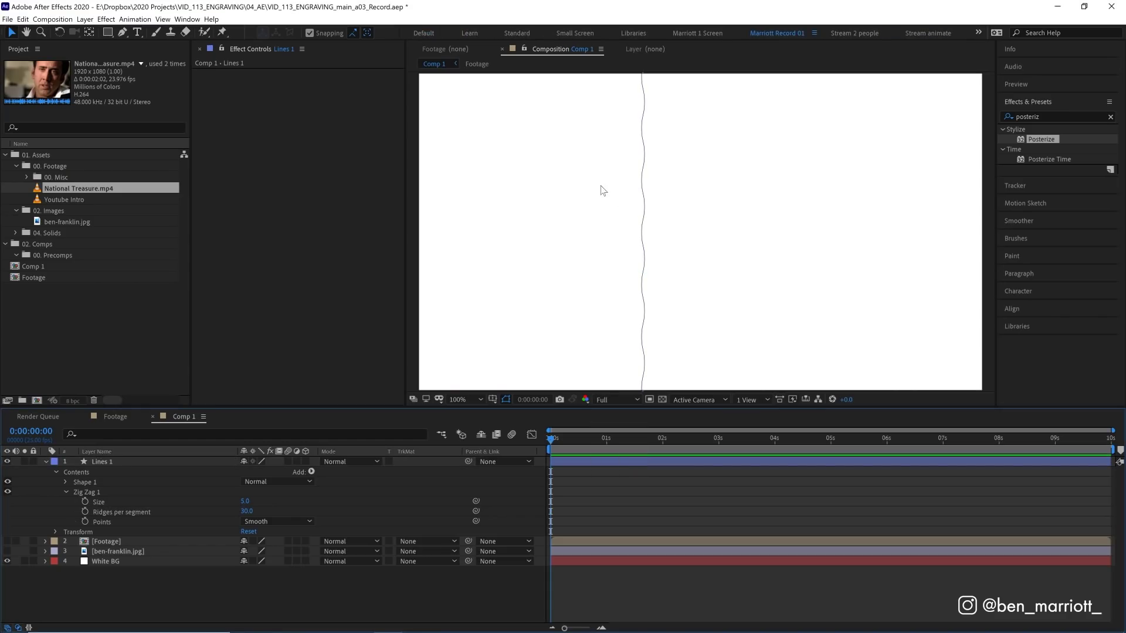
Step: Add a Repeater with 439 copies and shift the copies left with a negative Offset
click(311, 472)
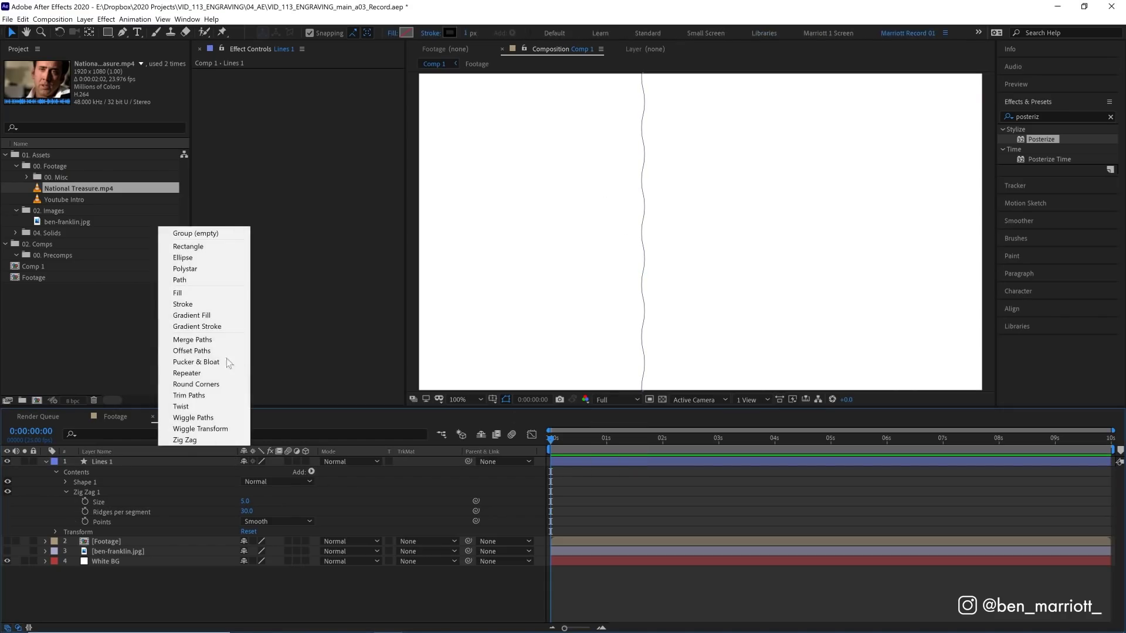
click(196, 382)
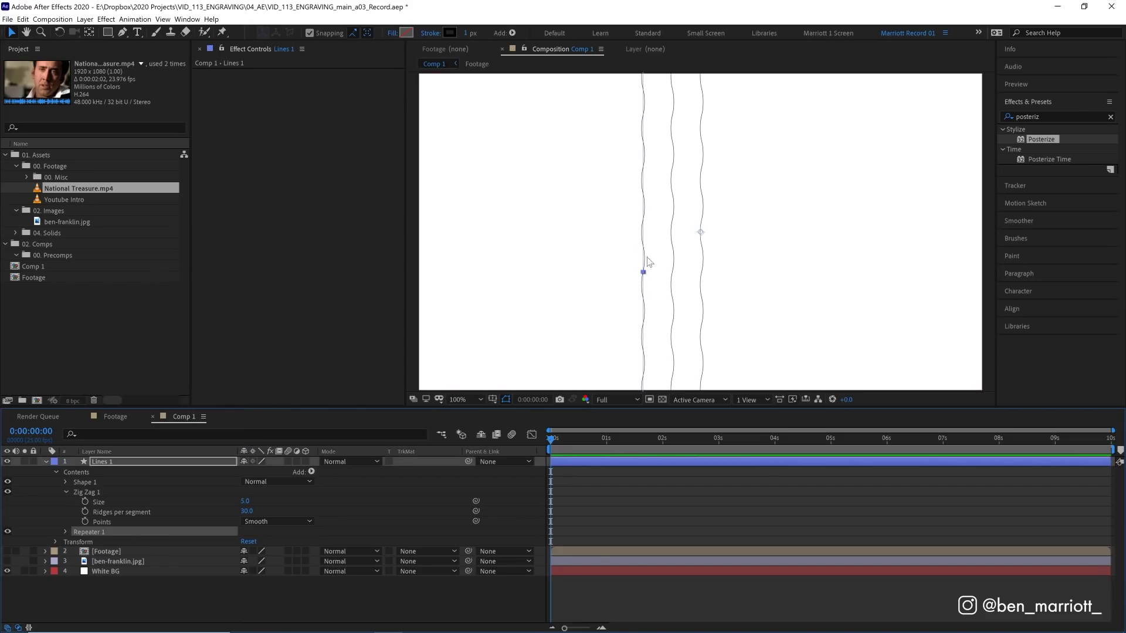
click(65, 532)
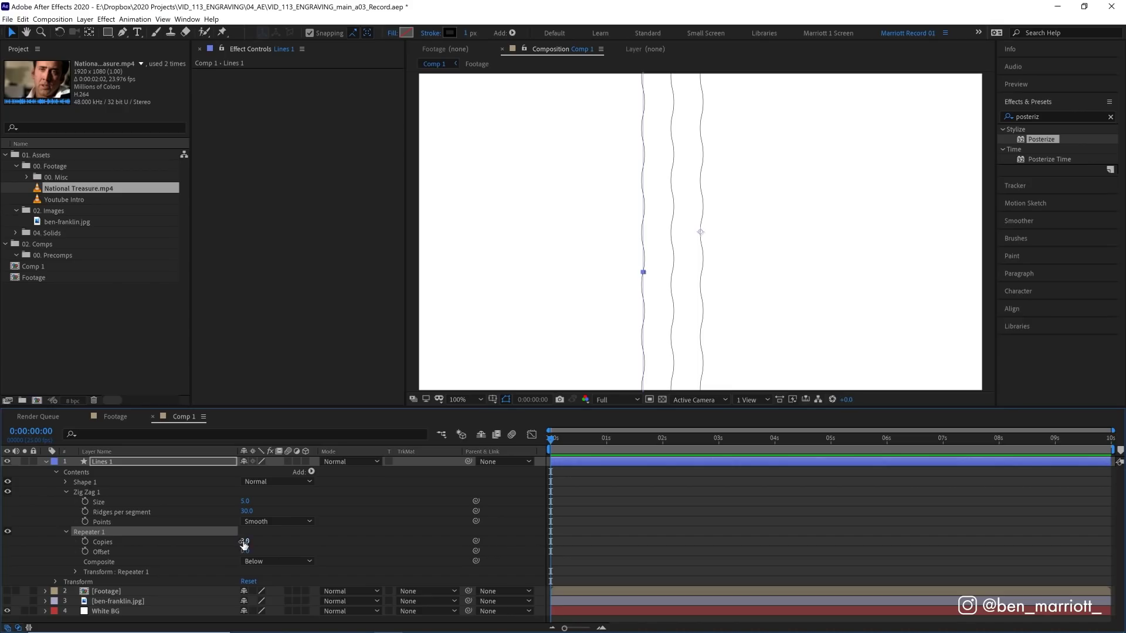
drag(244, 544, 492, 550)
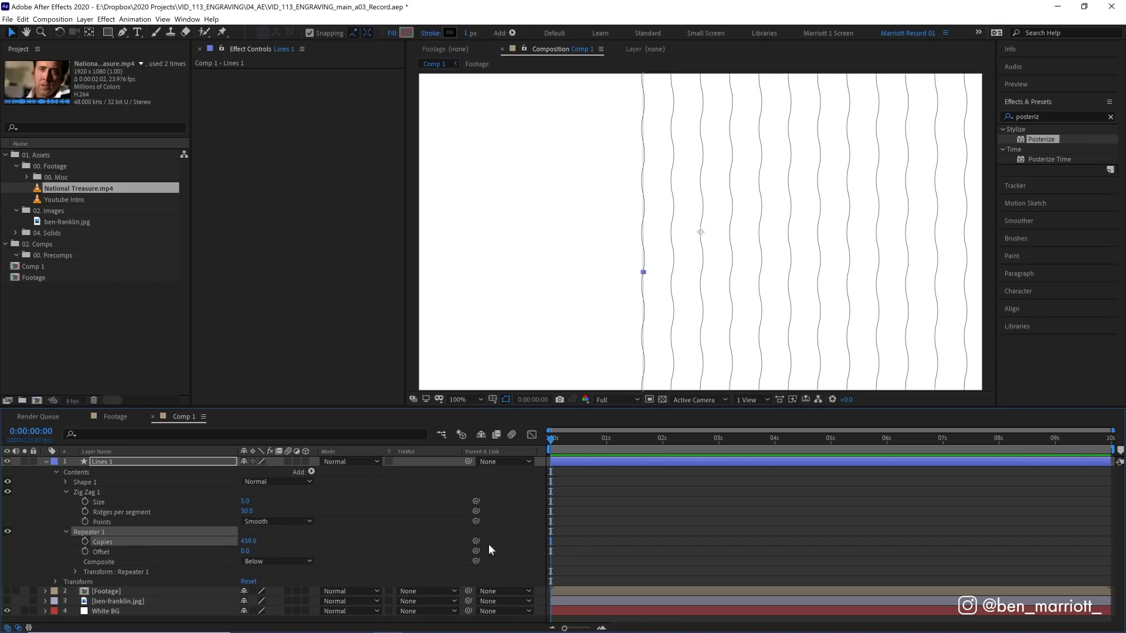
key(comma)
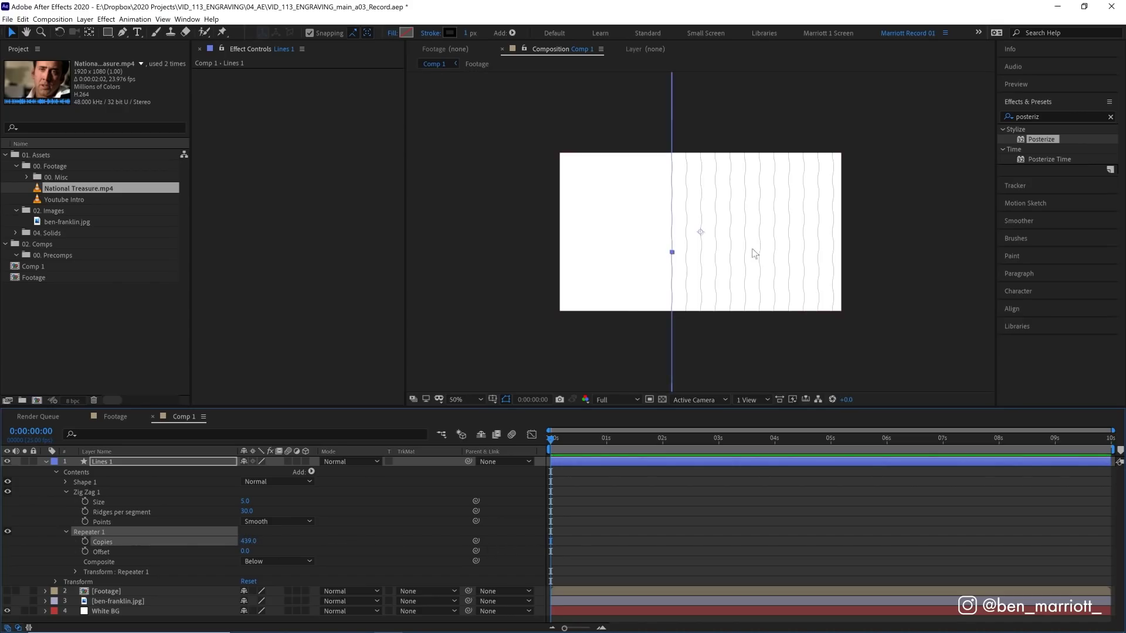
click(245, 552)
drag(249, 553, 223, 553)
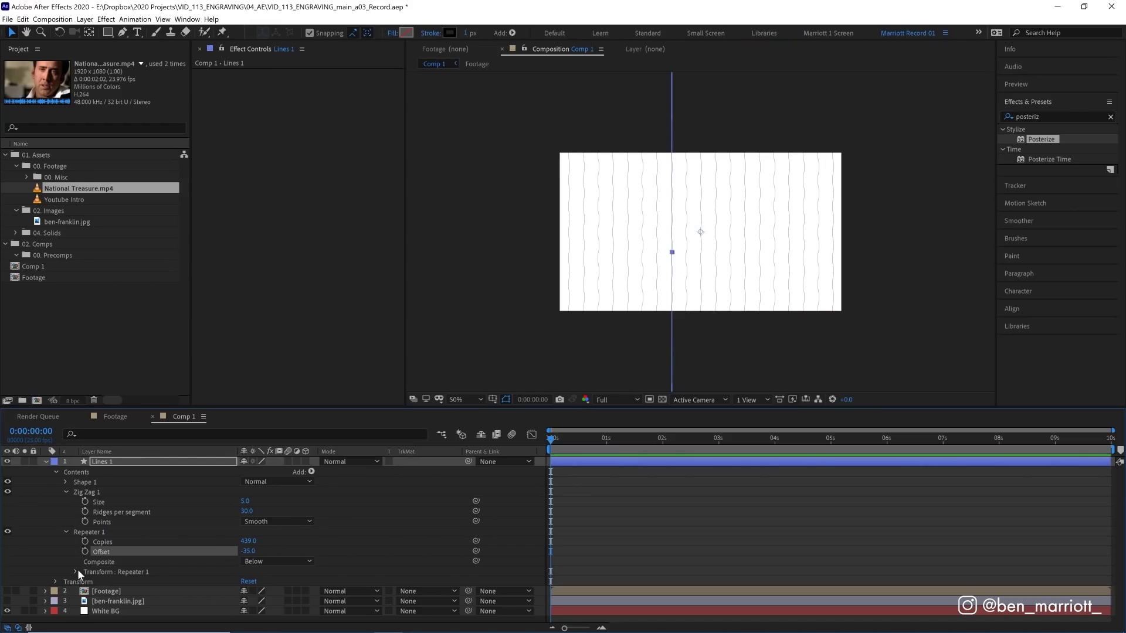
Step: Space the repeated copies 10 px apart and push the Offset to -97 to fill the frame
click(76, 572)
click(224, 579)
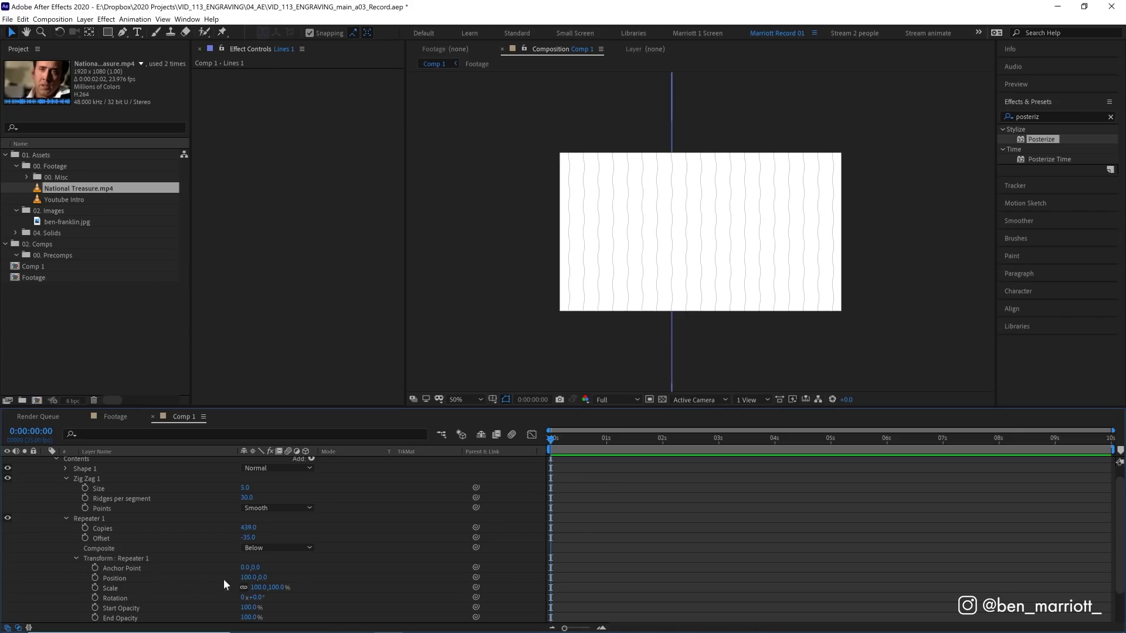
click(249, 578)
text(10)
key(Return)
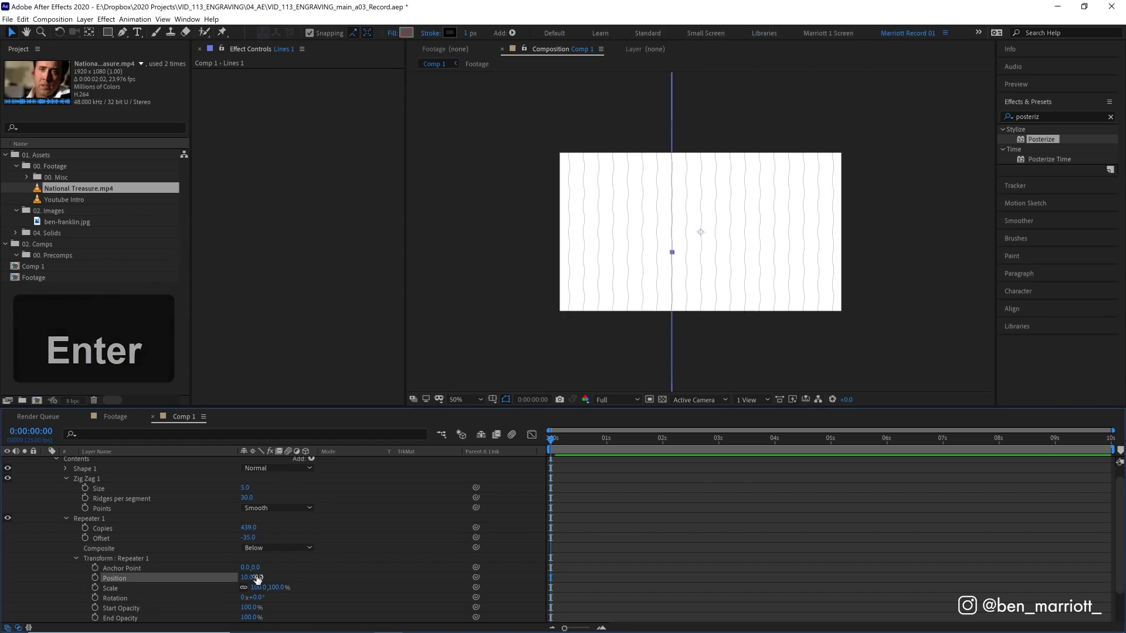
key(period)
key(period)
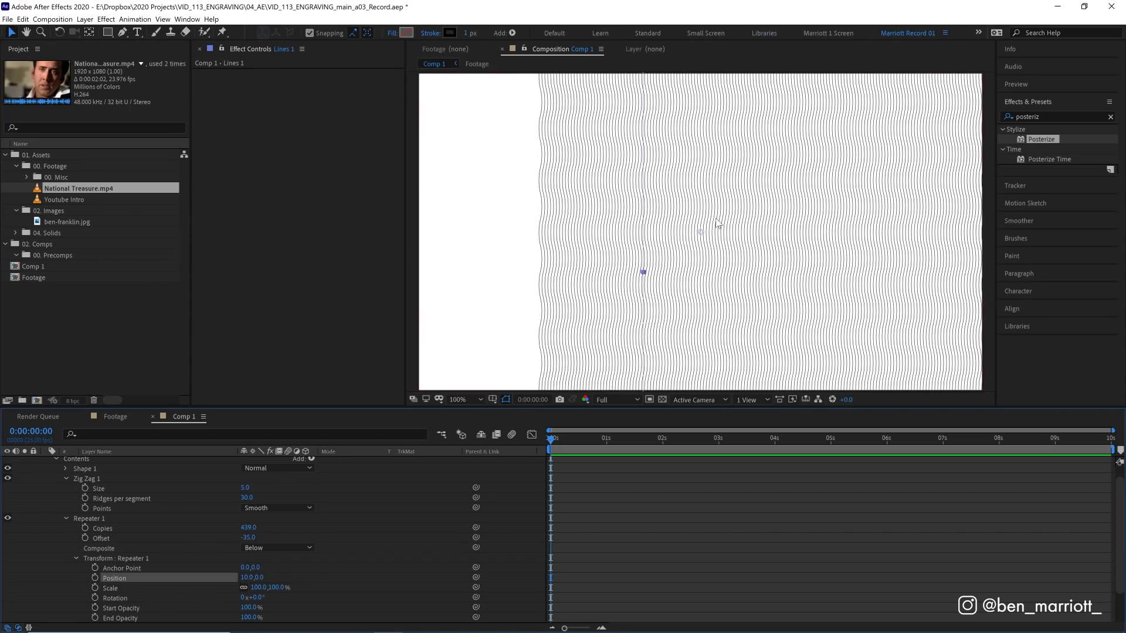
key(comma)
key(comma)
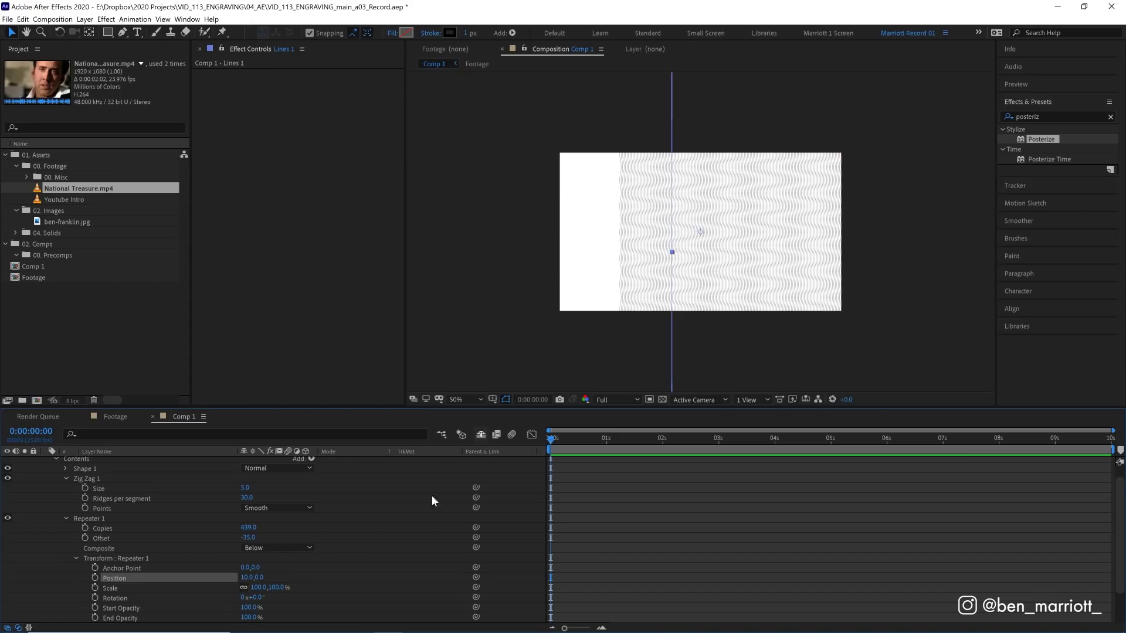
drag(255, 537, 220, 540)
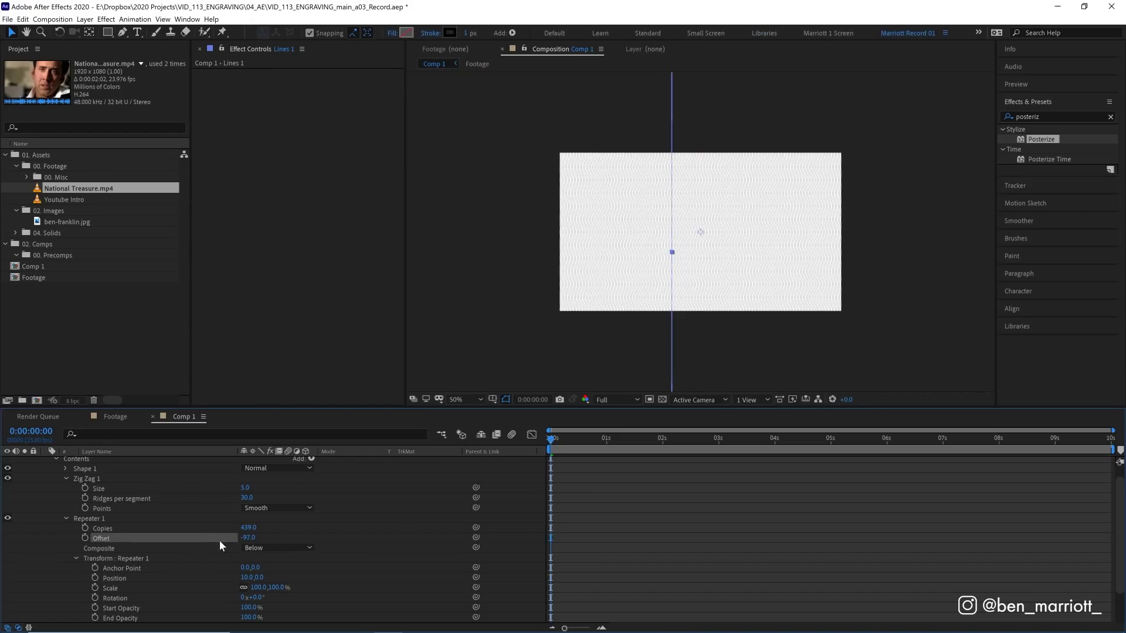
key(slash)
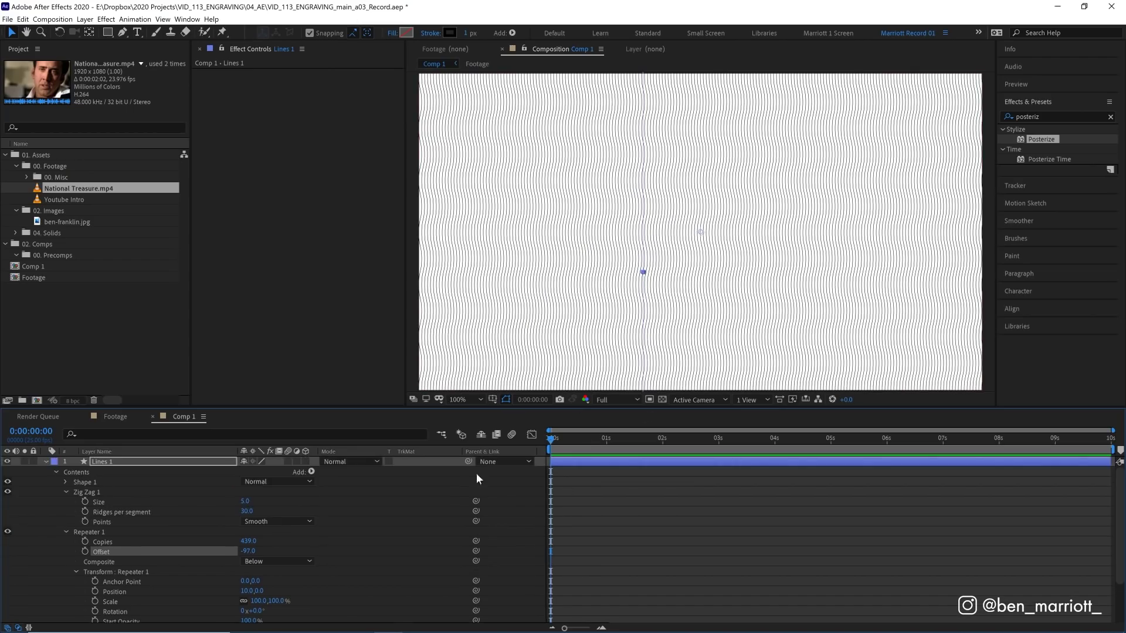
Step: Duplicate Lines 1 into Lines 2 with a 2 px stroke
click(44, 462)
click(115, 521)
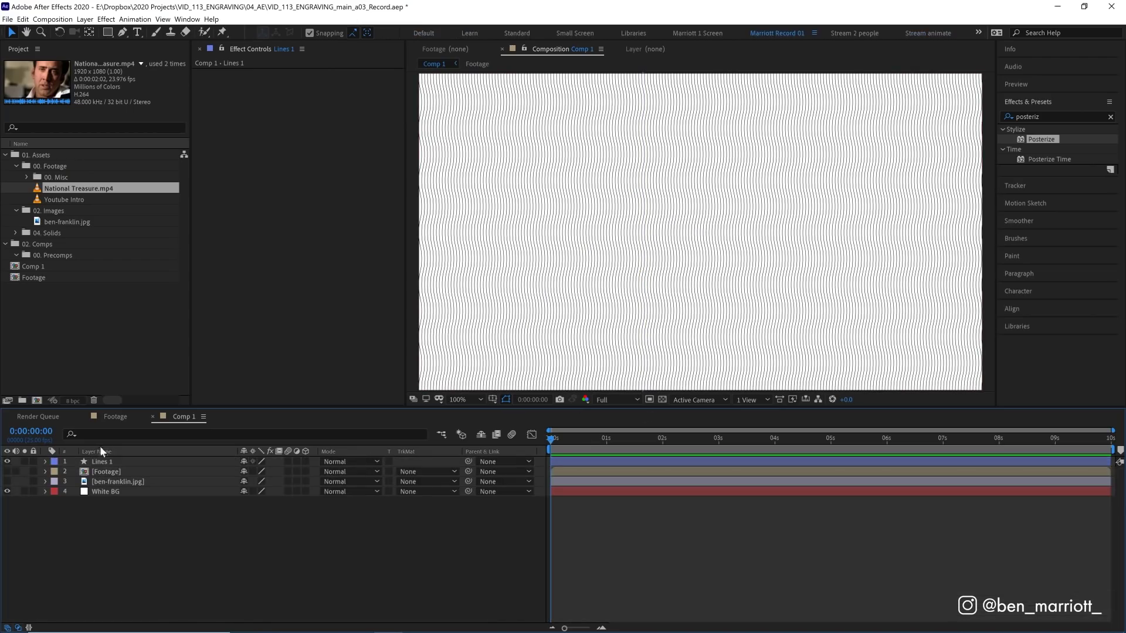
click(116, 462)
key(ctrl+d)
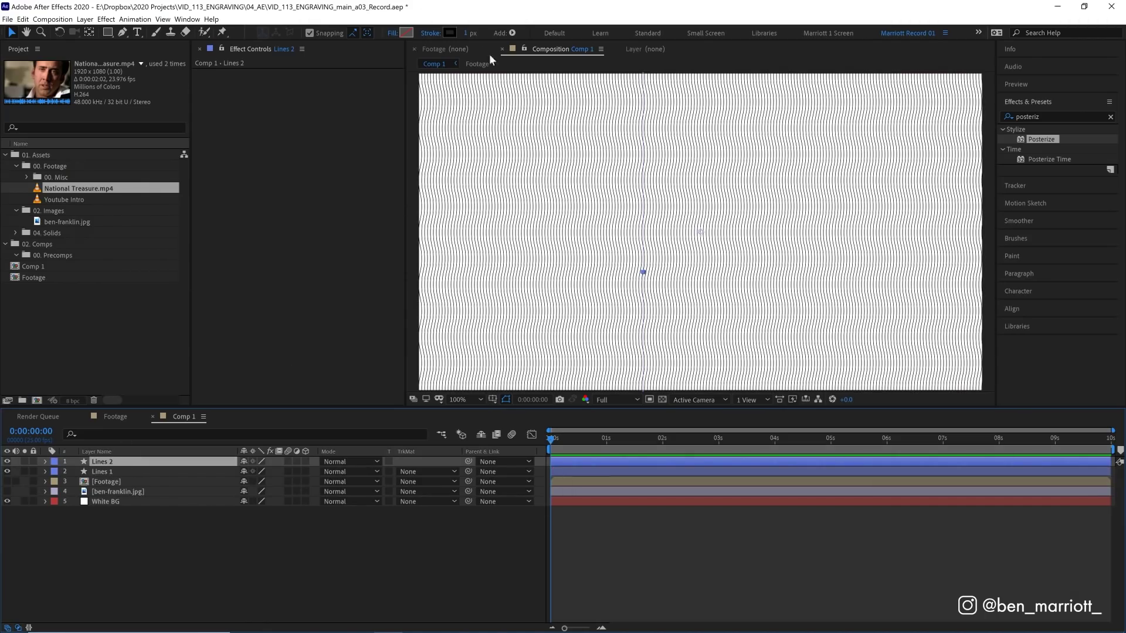
click(469, 32)
text(2)
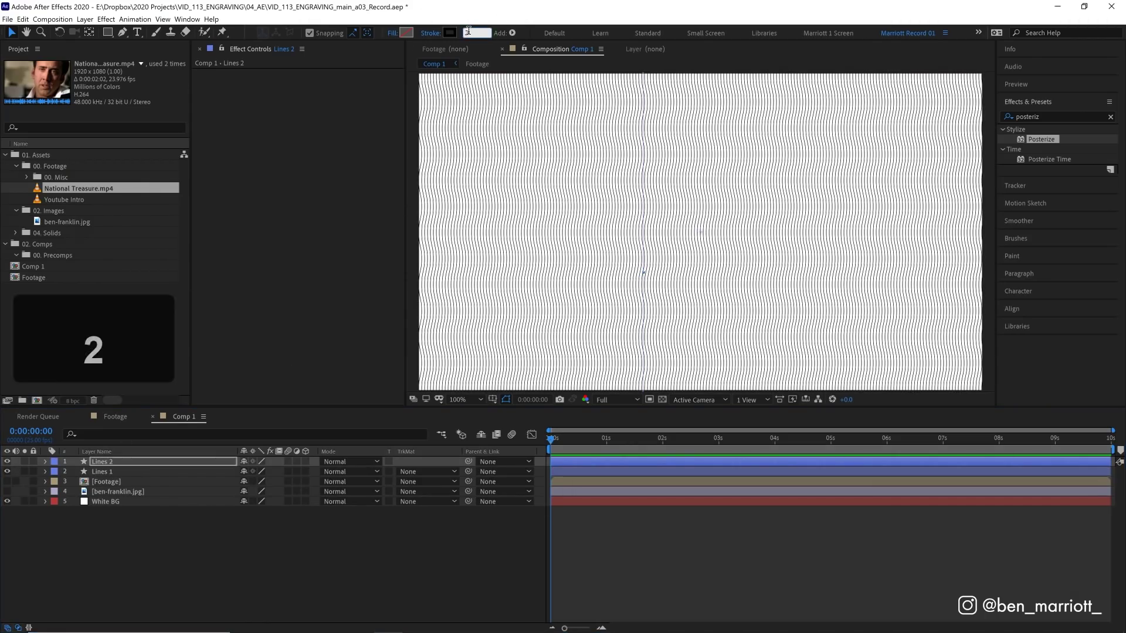
key(Return)
Step: Duplicate Lines 2 into Lines 3 with a 3 px stroke
click(128, 460)
key(ctrl+d)
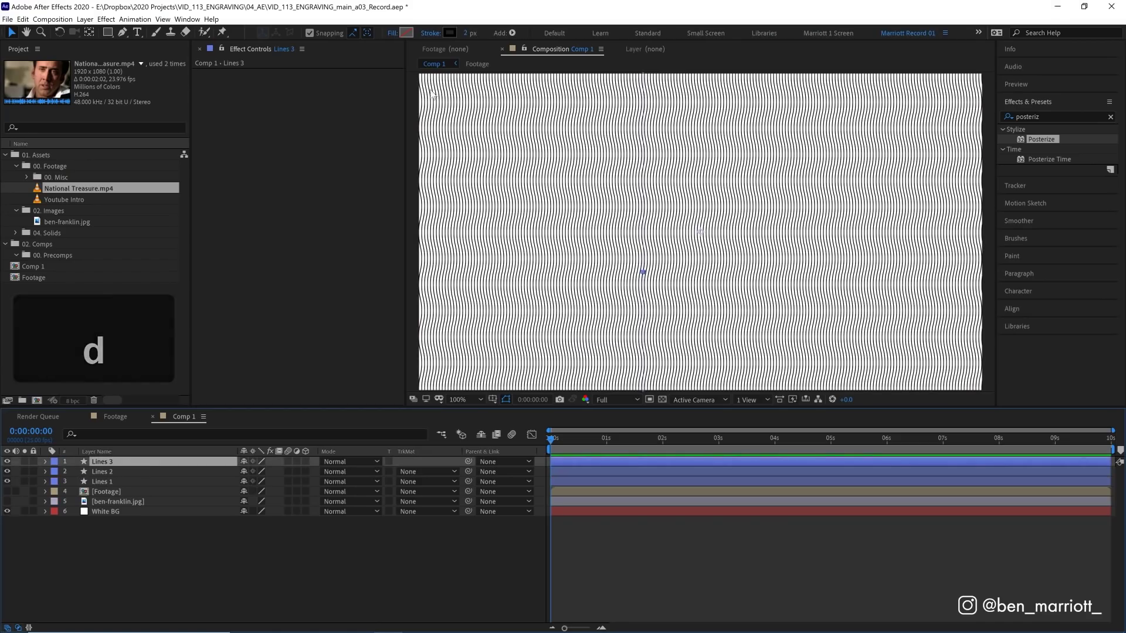
click(466, 33)
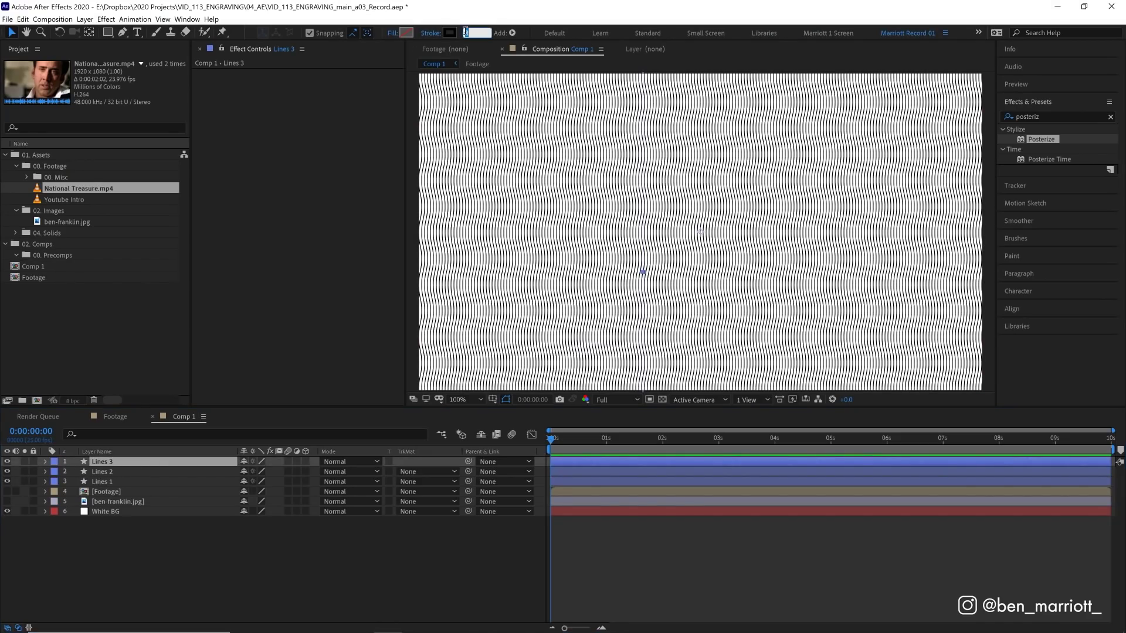
text(3)
key(Return)
Step: Duplicate Lines 3 into Lines 4 with a stroke width of 7
click(124, 459)
key(ctrl+d)
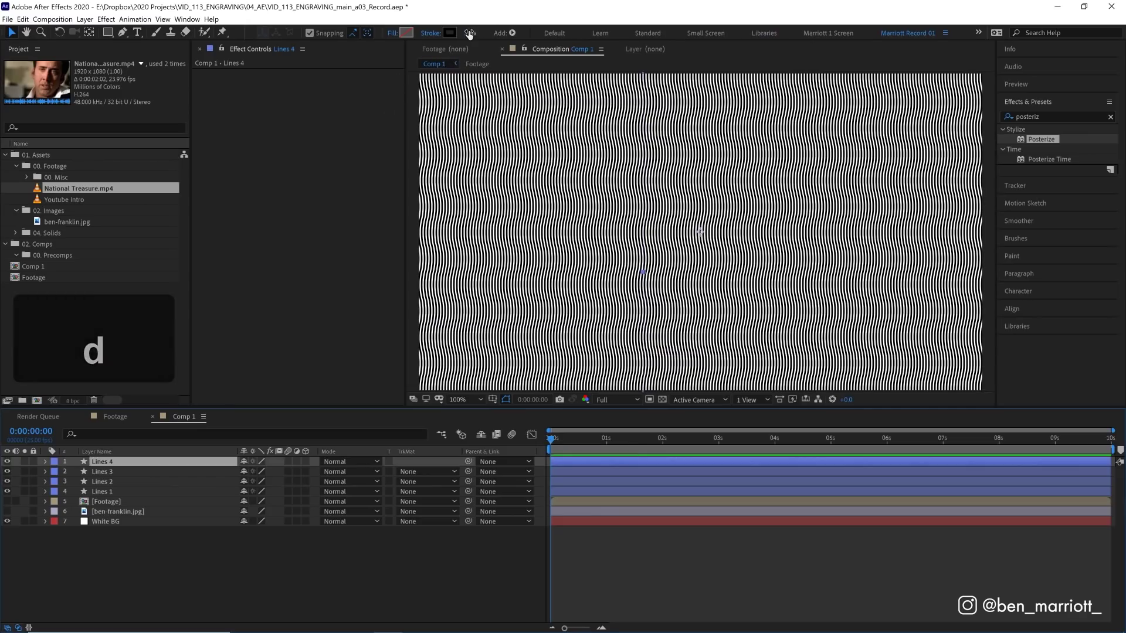
click(469, 33)
text(7)
key(Return)
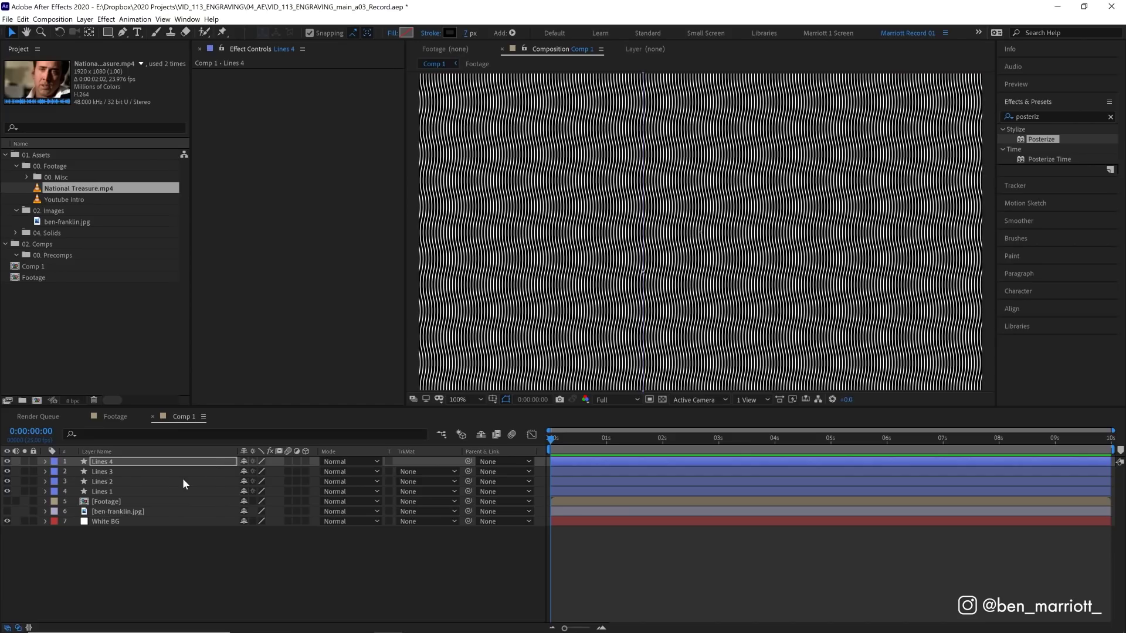
Step: Move Footage above Lines 1, hide the line layers, and apply Extract to Footage
drag(114, 502, 115, 492)
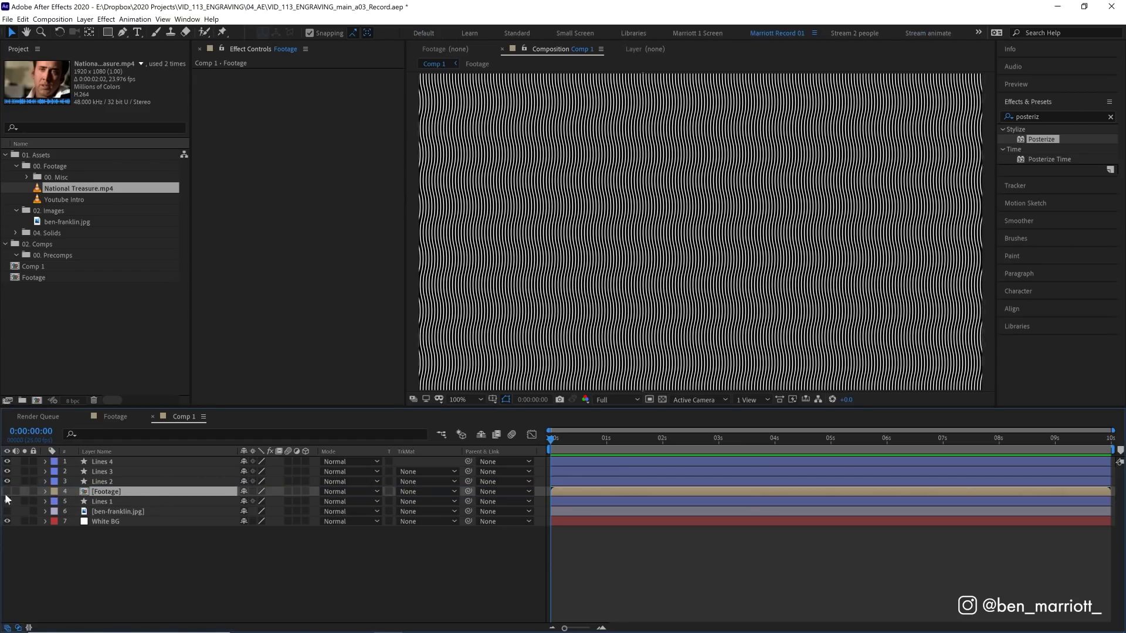
click(8, 462)
alt+click(8, 491)
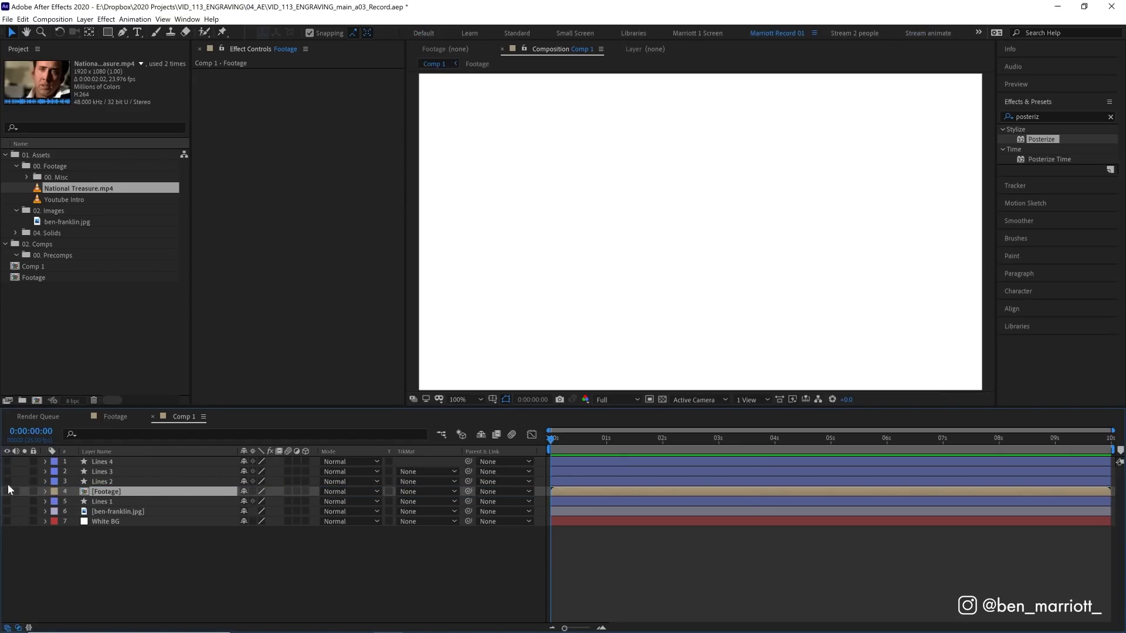
click(1050, 114)
text(extra)
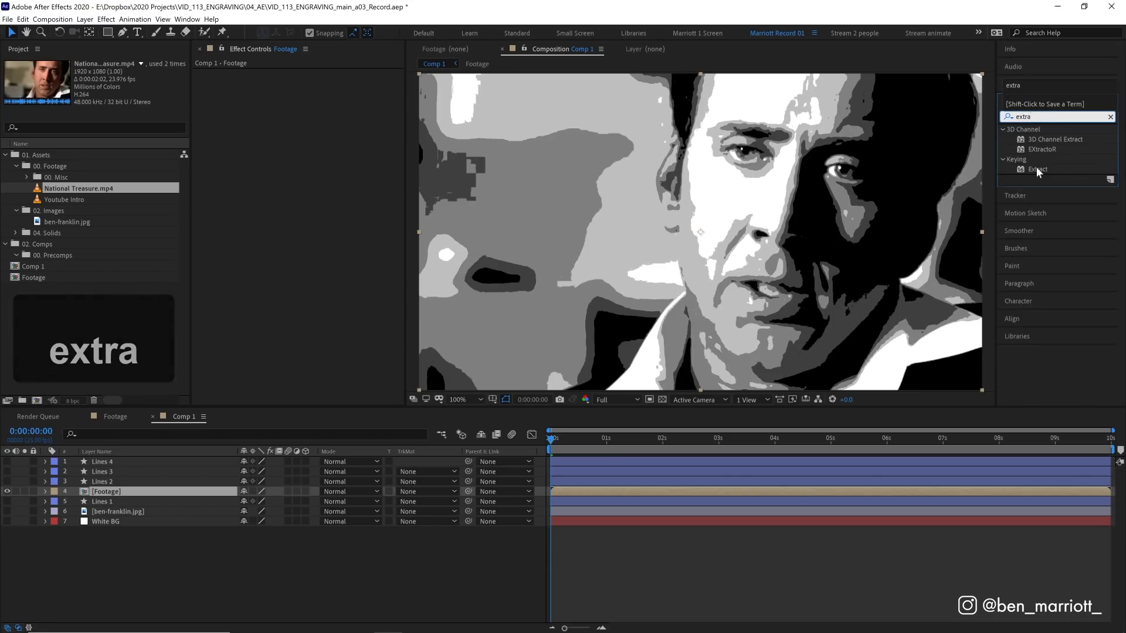
drag(1036, 170, 282, 213)
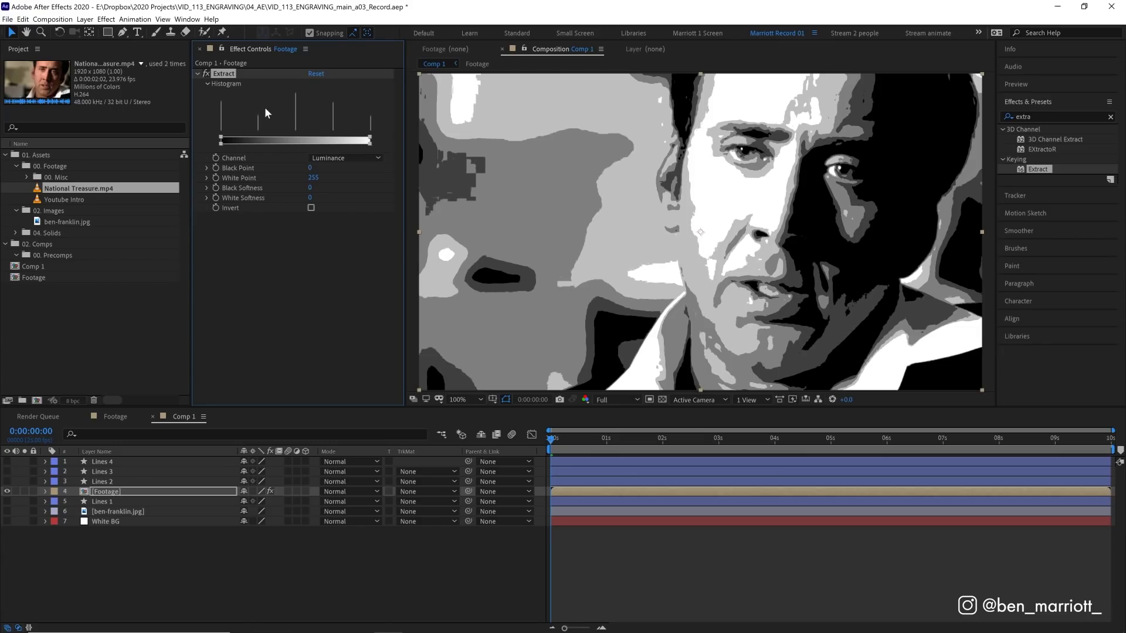
Step: Switch off Posterize in the Footage precomp and return to Comp 1
double_click(114, 491)
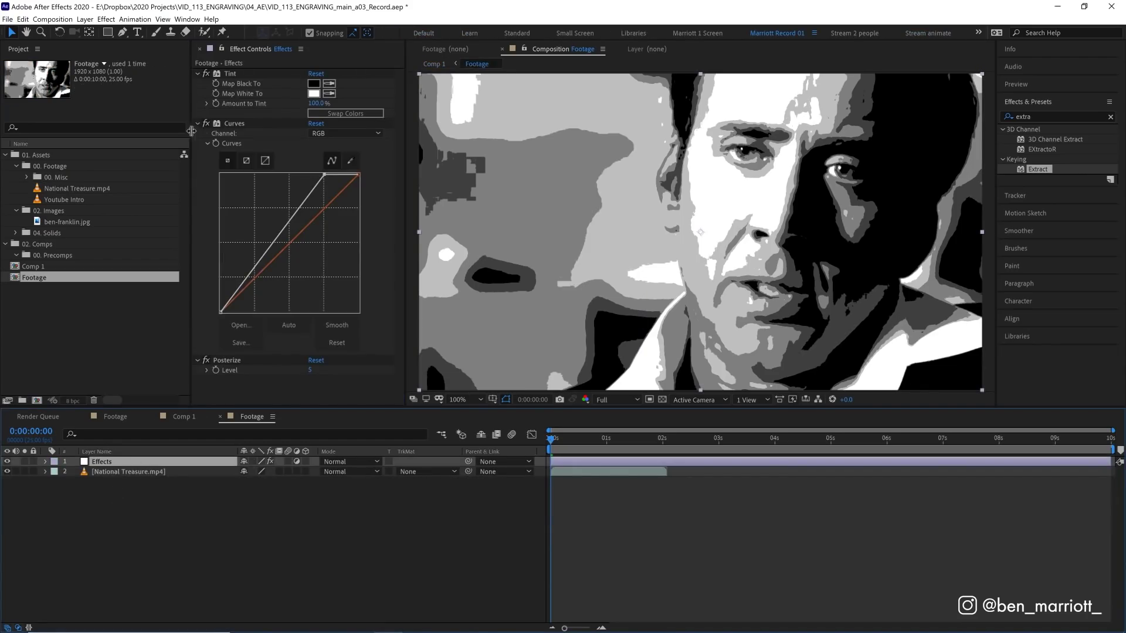
click(206, 360)
key(Tab)
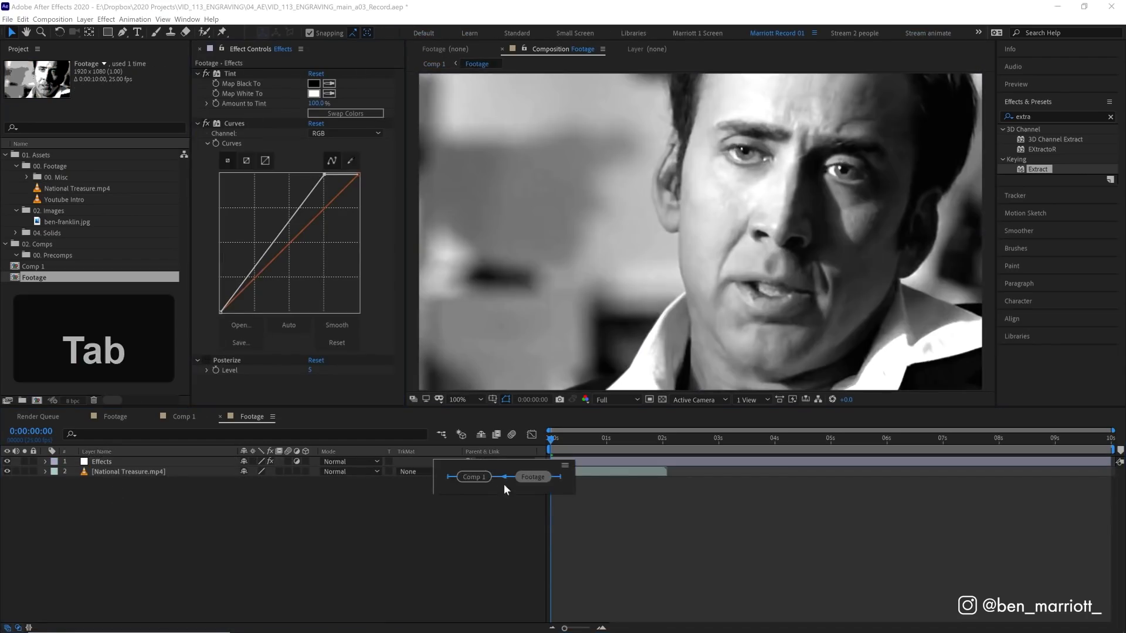
click(476, 473)
Step: Rename Comp 1 to 'Engraving Main'
click(52, 267)
key(Return)
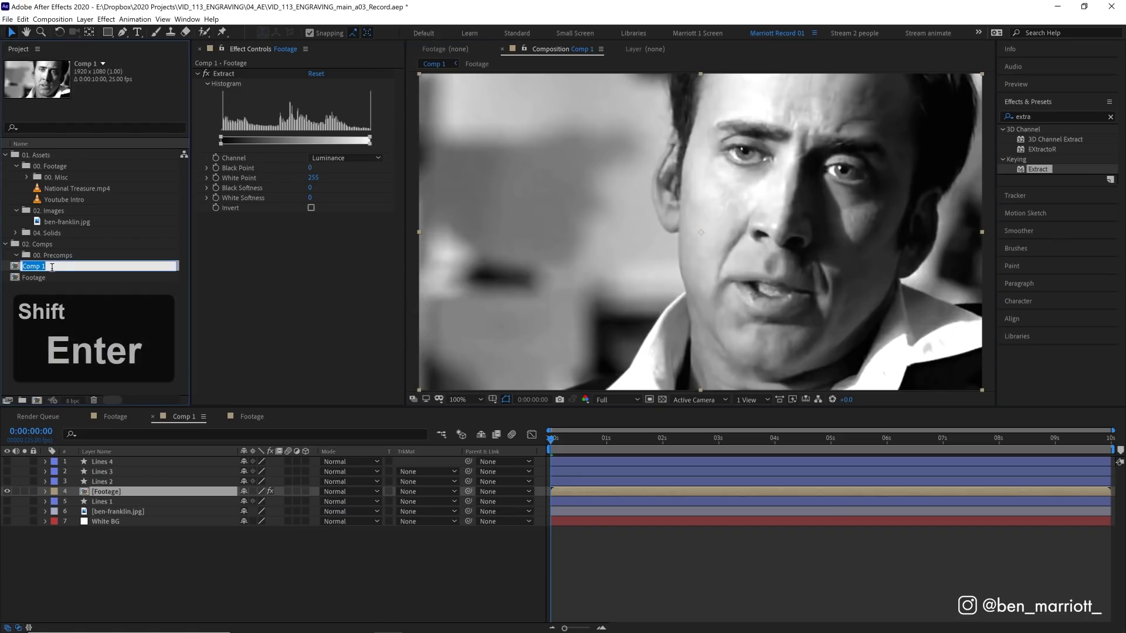
text(Engraving Main)
key(Return)
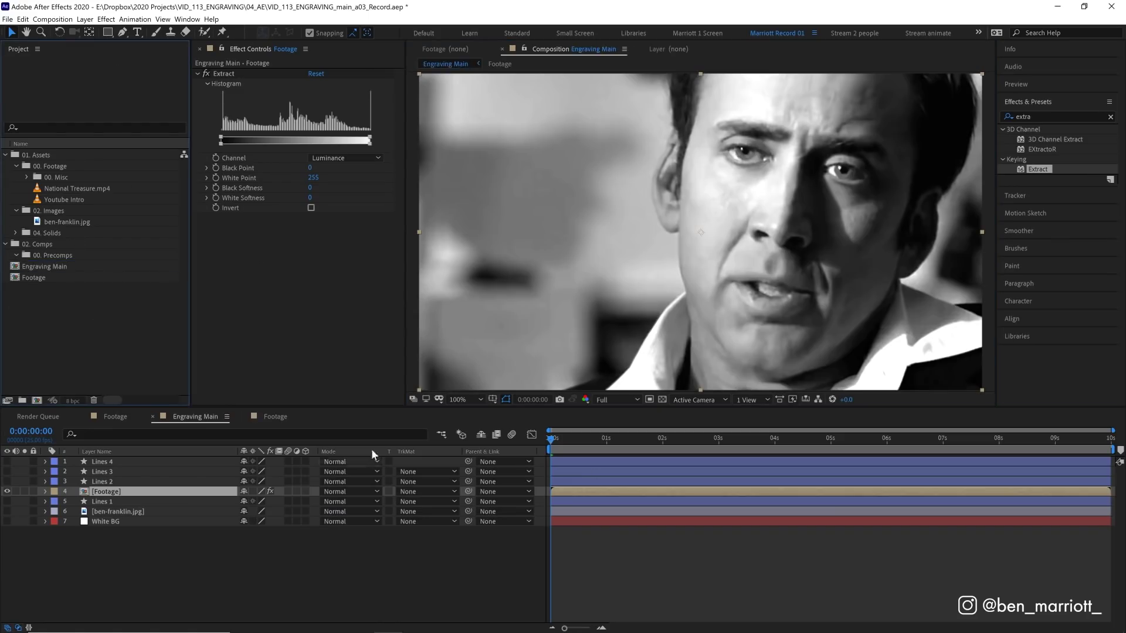
Step: Set the Extract white point to 111 with the transparency grid shown
click(214, 106)
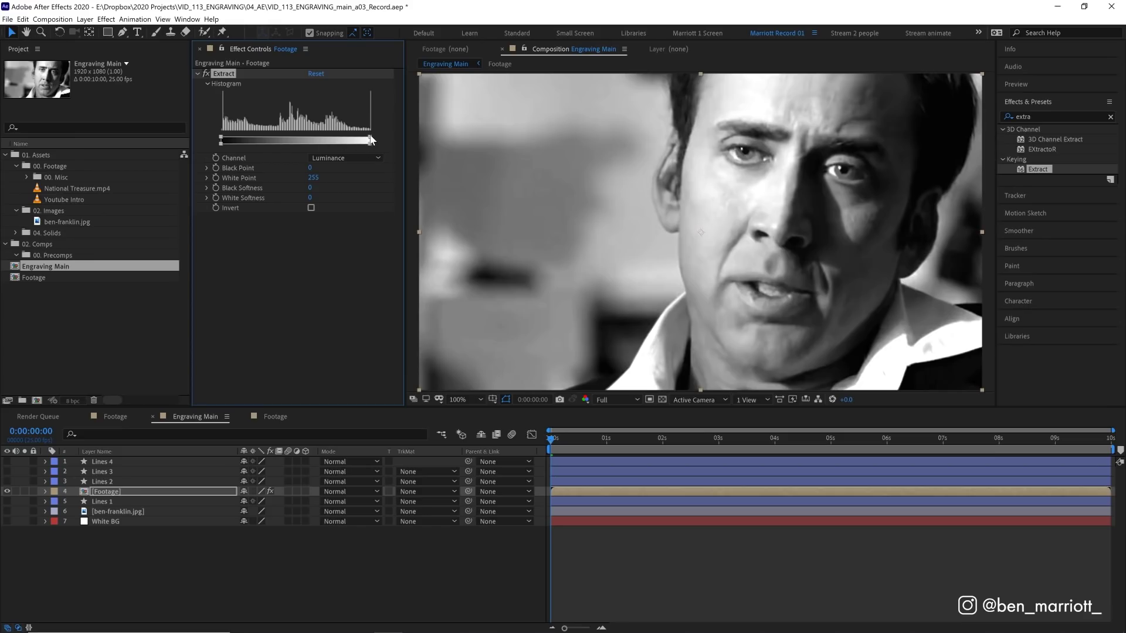
drag(370, 140, 285, 140)
click(662, 399)
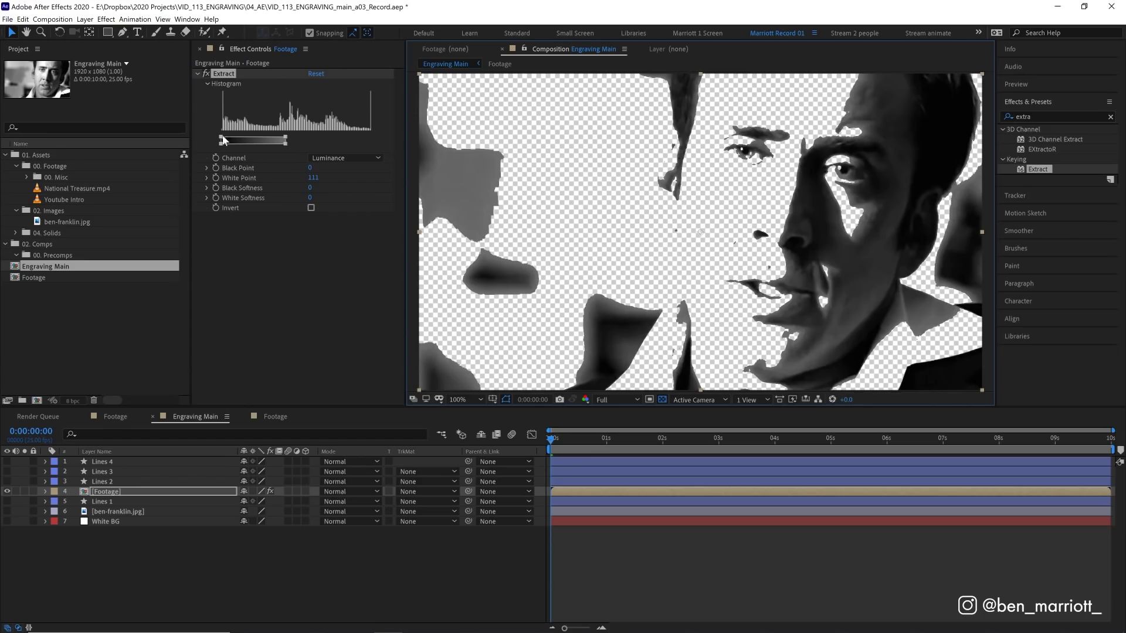
drag(254, 139, 356, 143)
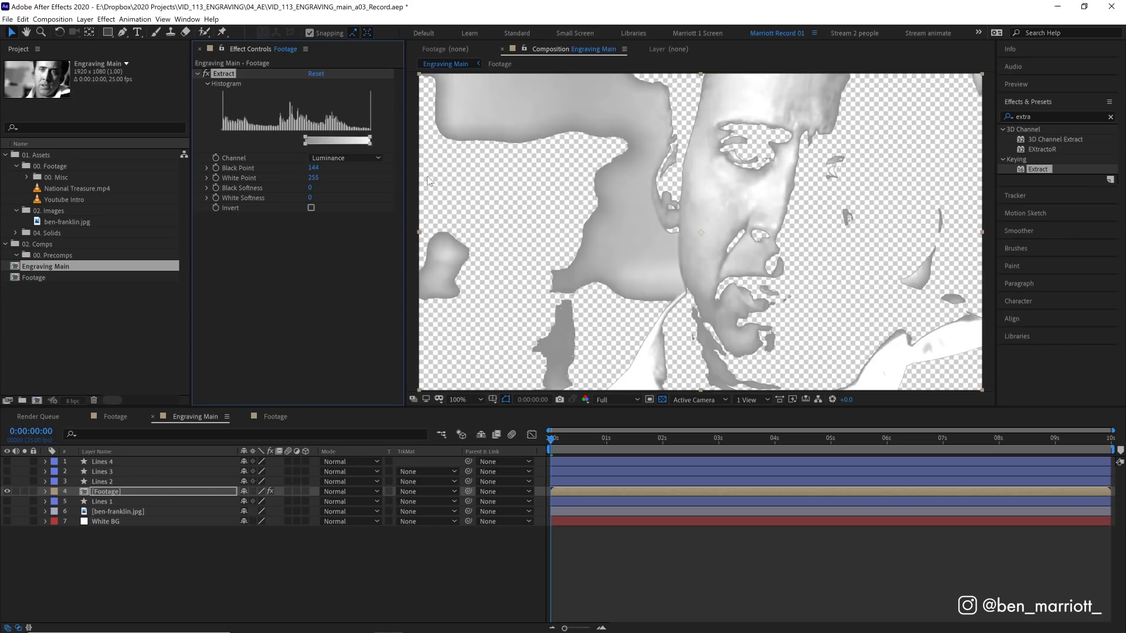
mouse_move(370, 144)
mouse_down()
mouse_move(281, 139)
mouse_move(354, 146)
mouse_up()
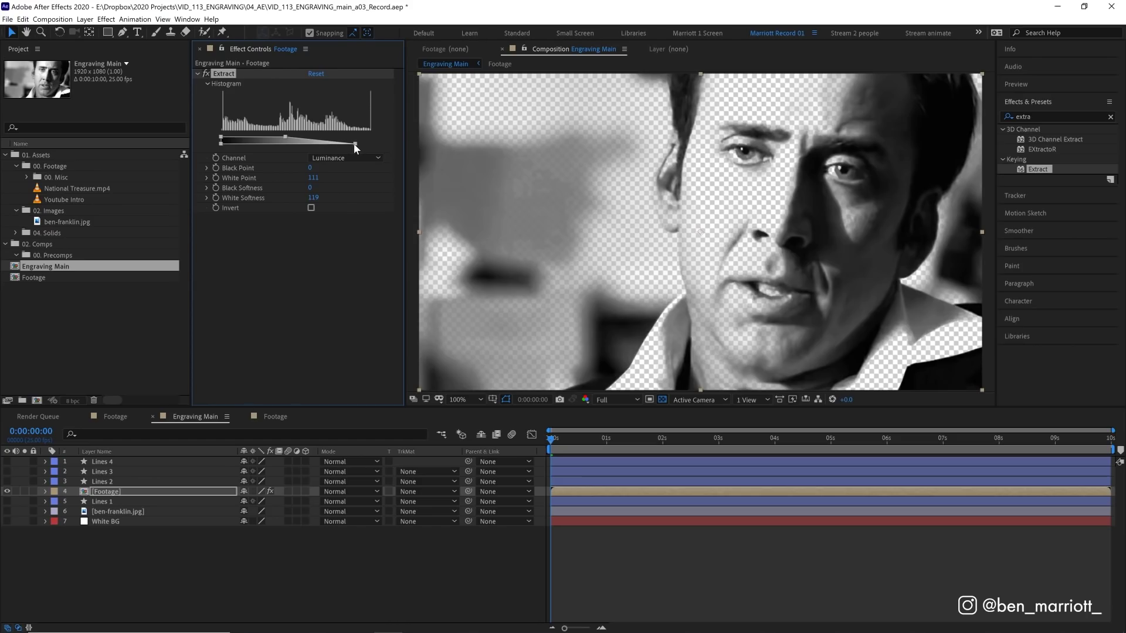
drag(353, 143, 275, 140)
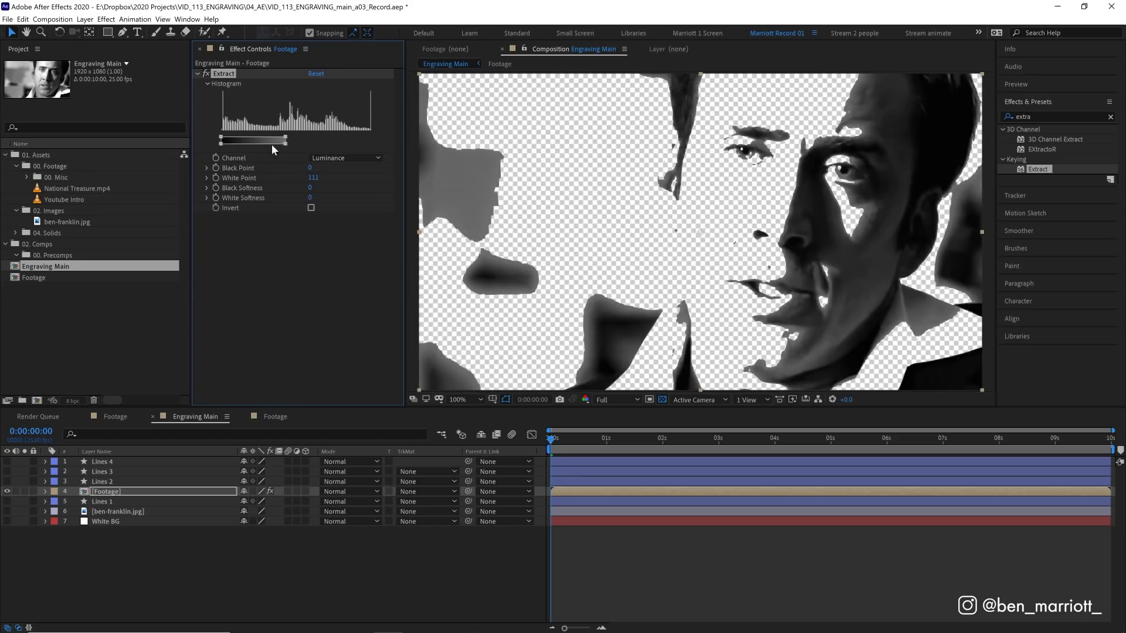
Step: Set Extract's White Softness to 30
drag(311, 201, 320, 188)
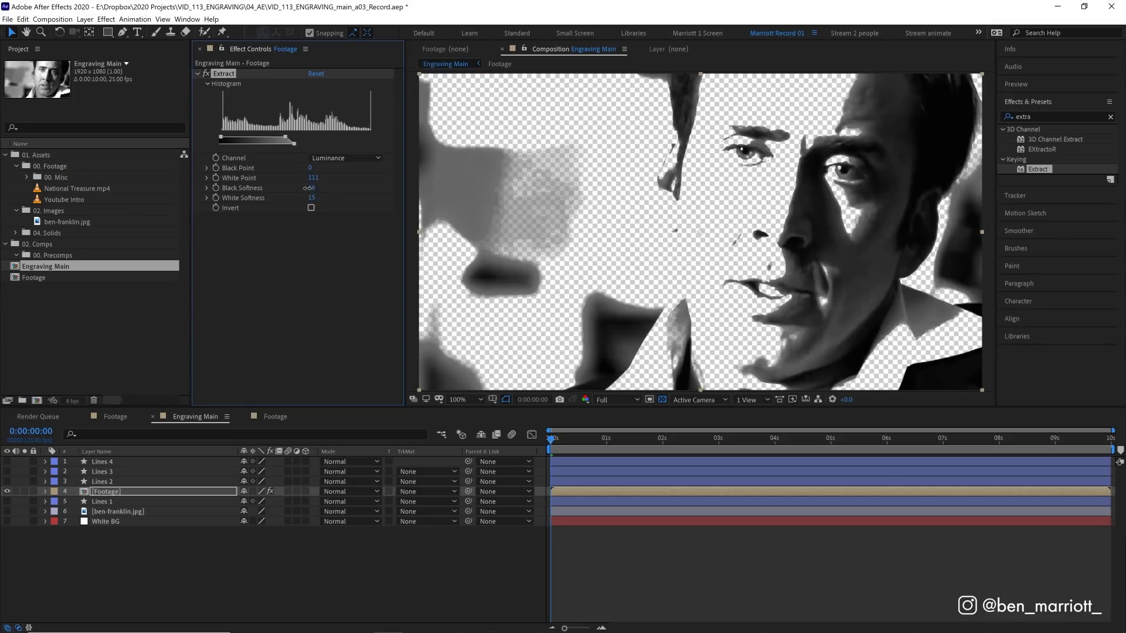
click(312, 199)
text(30)
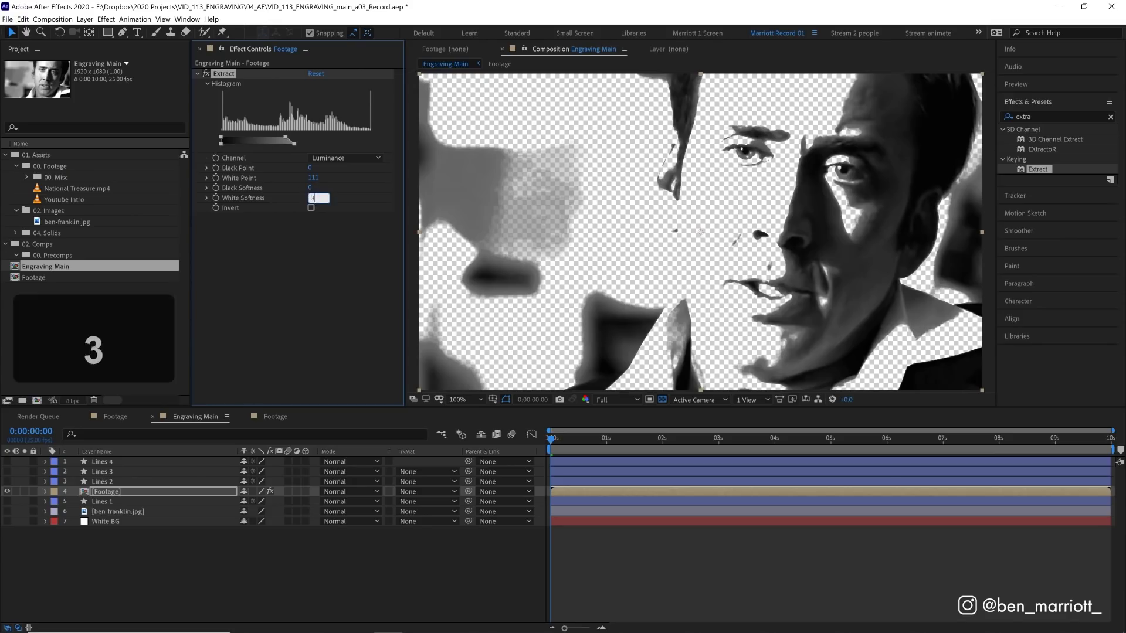
key(Return)
double_click(102, 491)
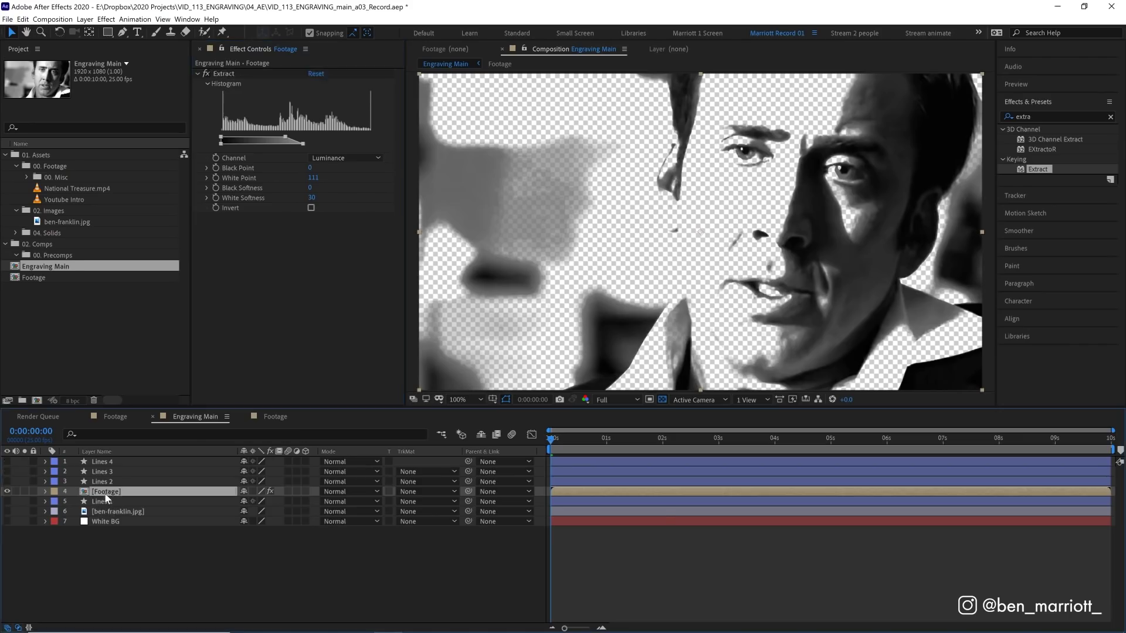
Step: Re-enable Posterize in the Footage precomp, then raise Extract's White Point to 229 in Engraving Main
click(103, 461)
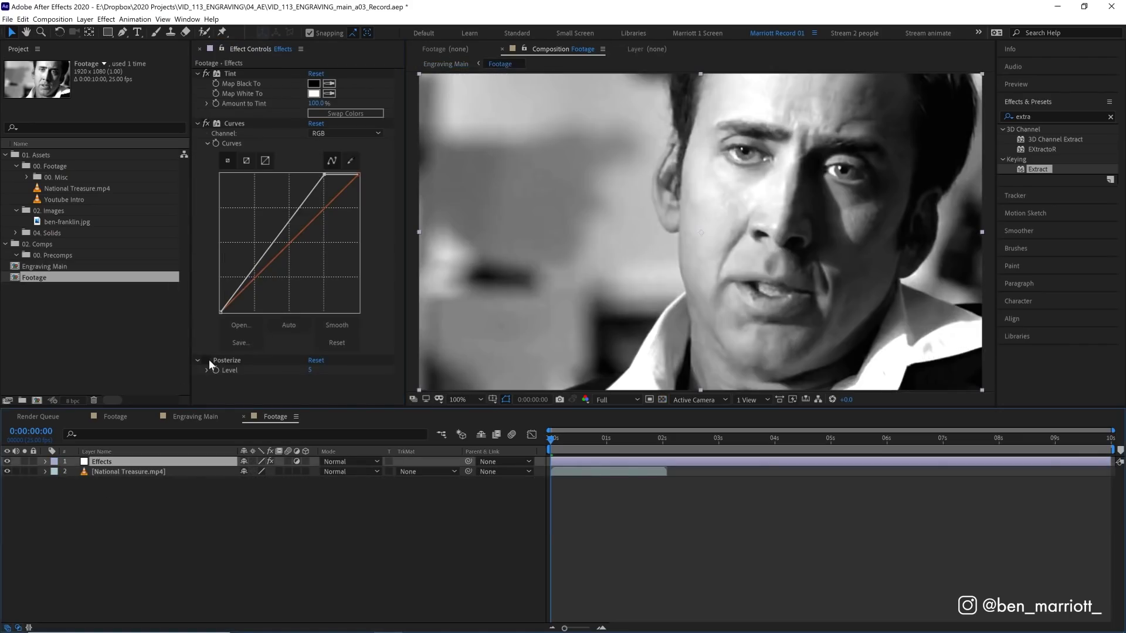
click(208, 360)
key(Tab)
click(650, 534)
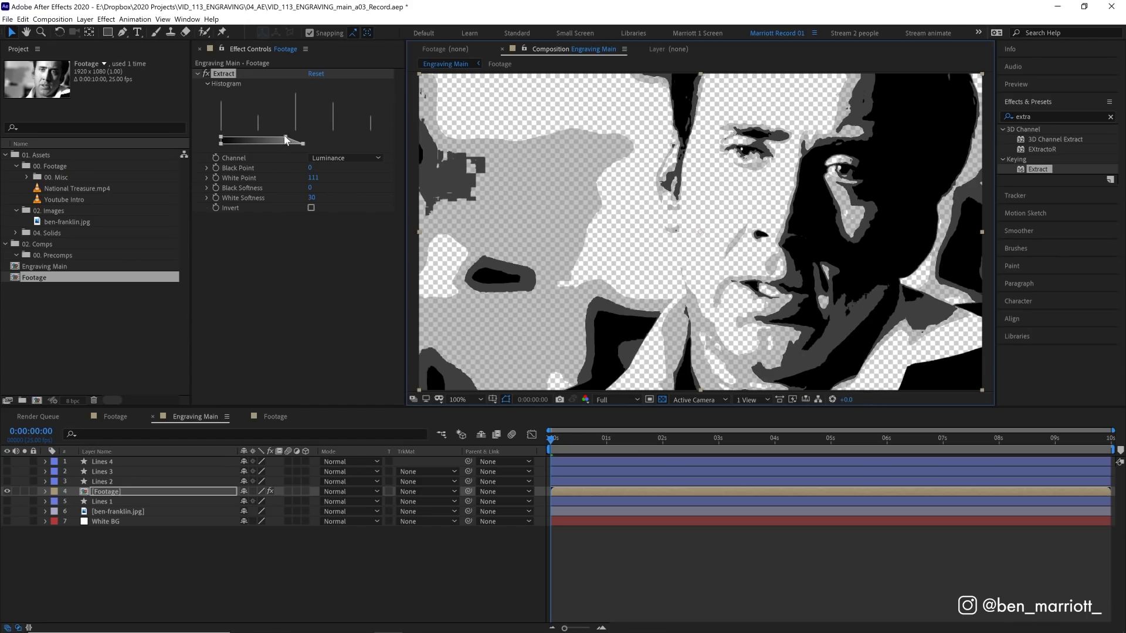
drag(285, 140, 372, 144)
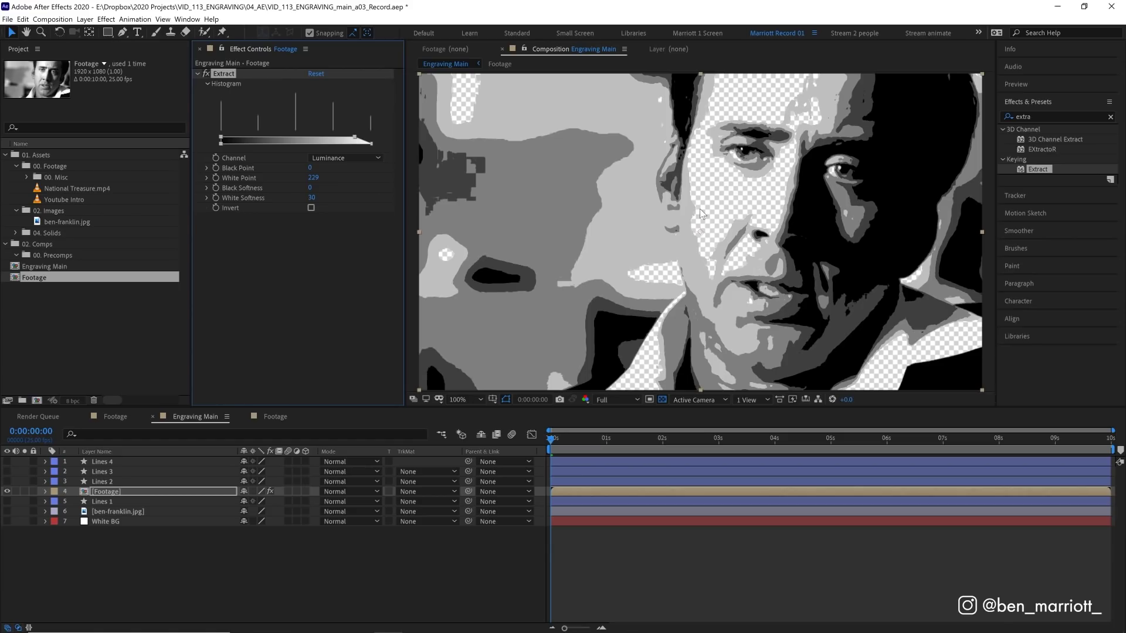
click(106, 501)
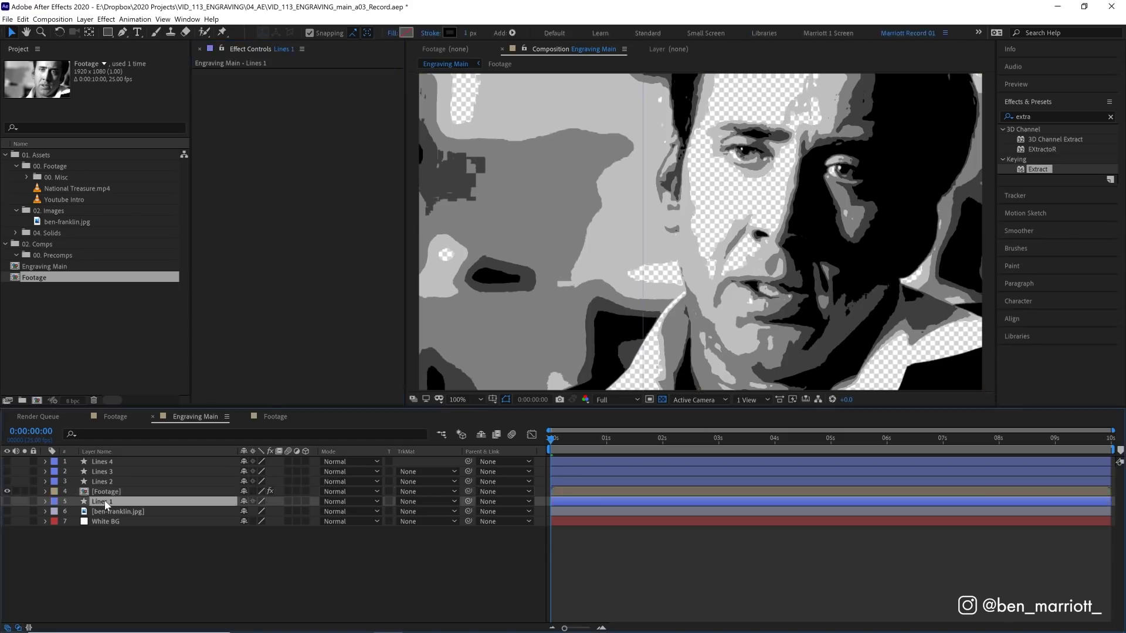
Step: Show Lines 1 and White BG, and set Lines 1's track matte to Alpha Matte
click(7, 501)
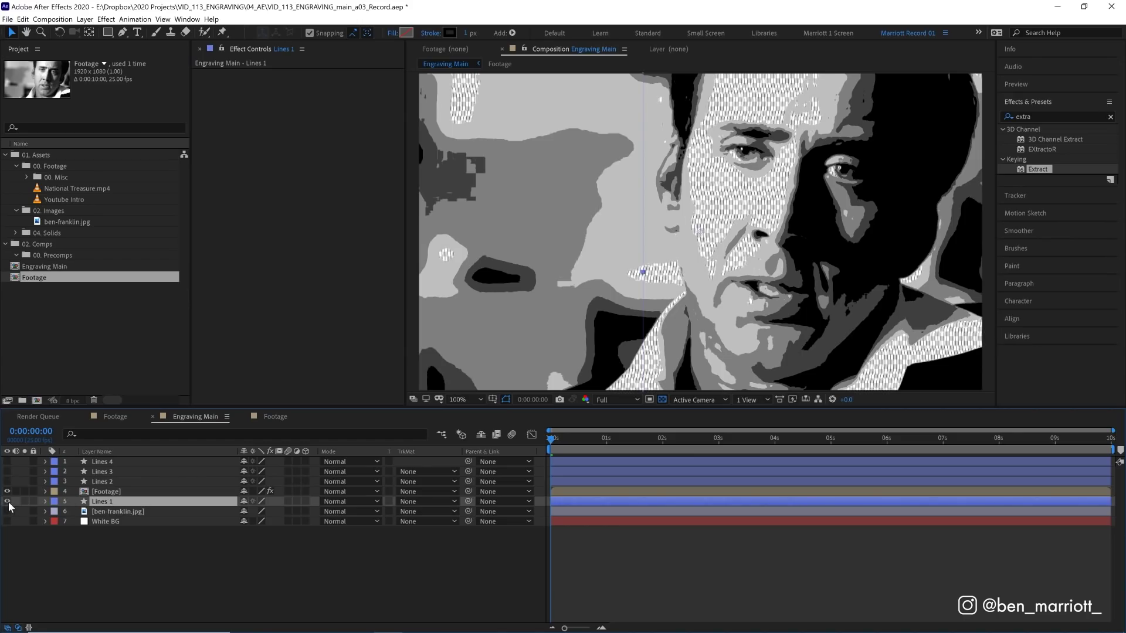
click(8, 521)
click(412, 501)
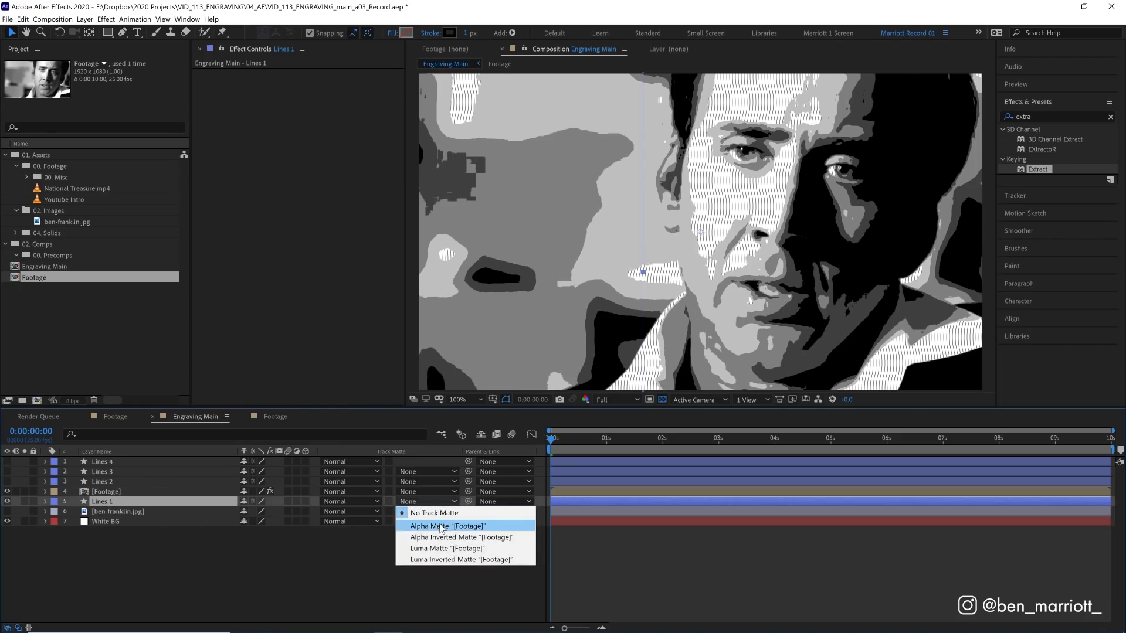
click(435, 520)
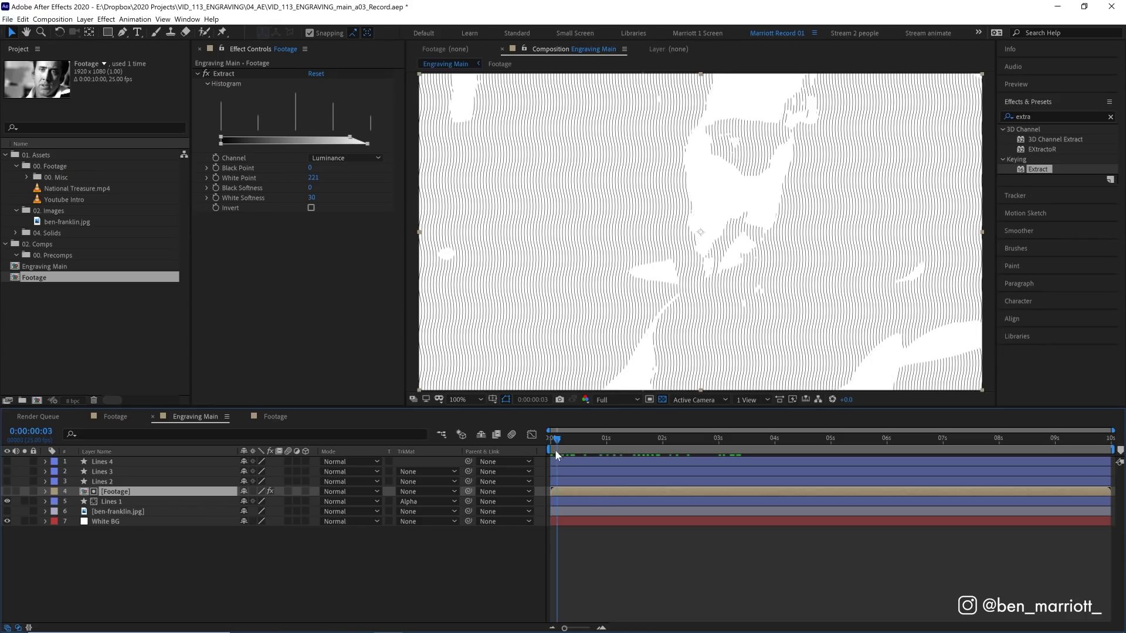
Step: Limit the work area to the first two seconds and return to frame one
drag(555, 449, 664, 446)
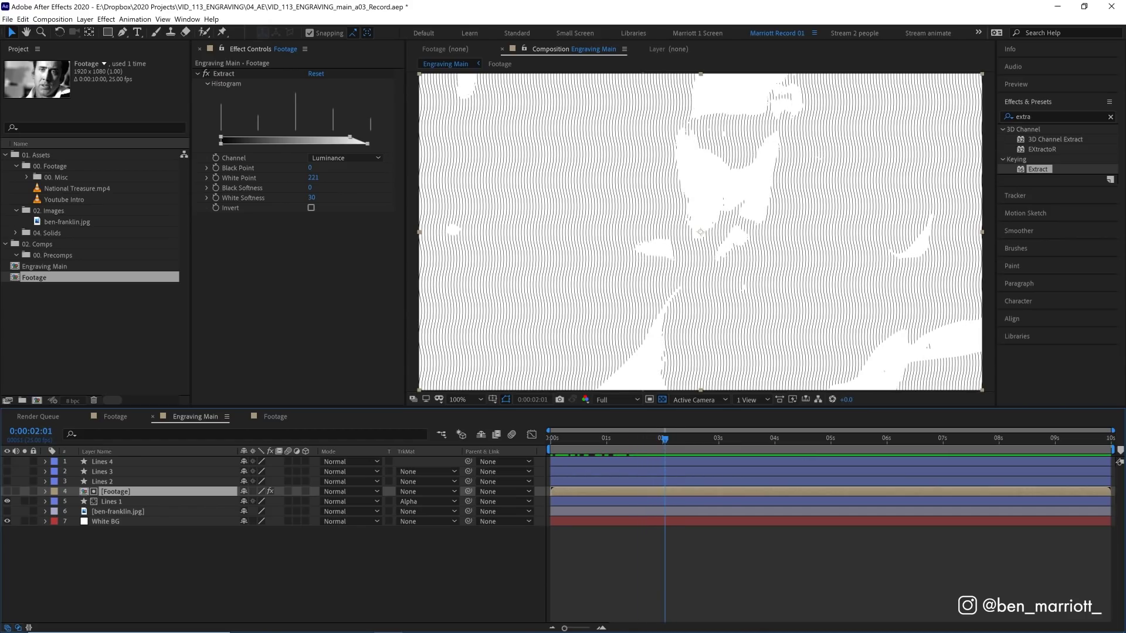
drag(1115, 449, 666, 449)
click(573, 449)
key(Home)
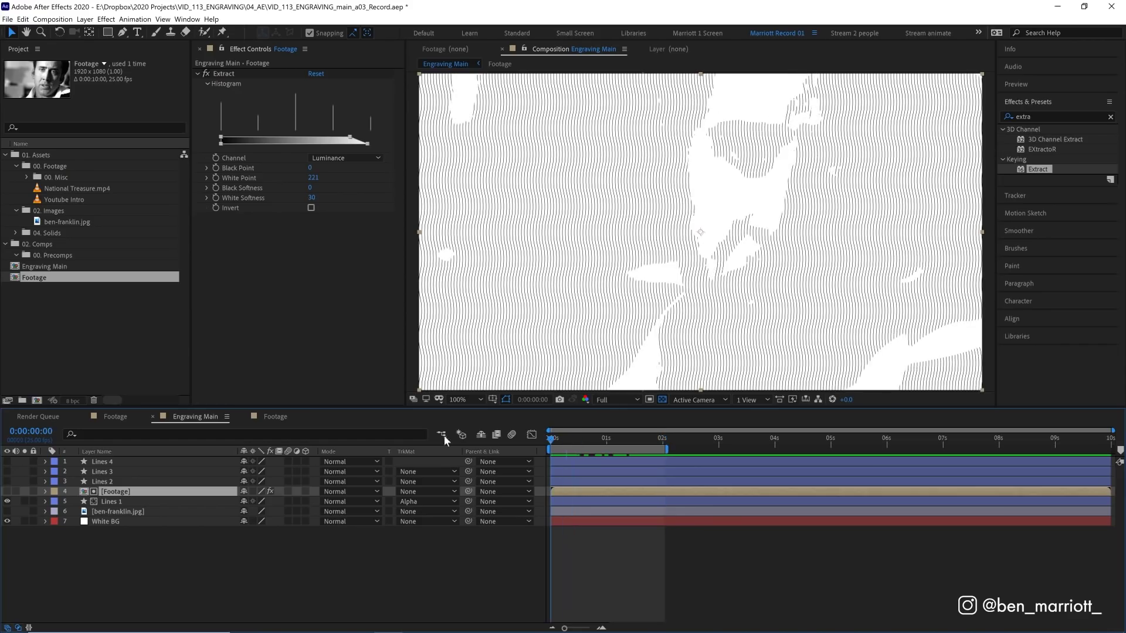
Step: Duplicate Footage above Lines 2, alpha-matte Lines 2 with it, and lower that copy's white point
click(139, 512)
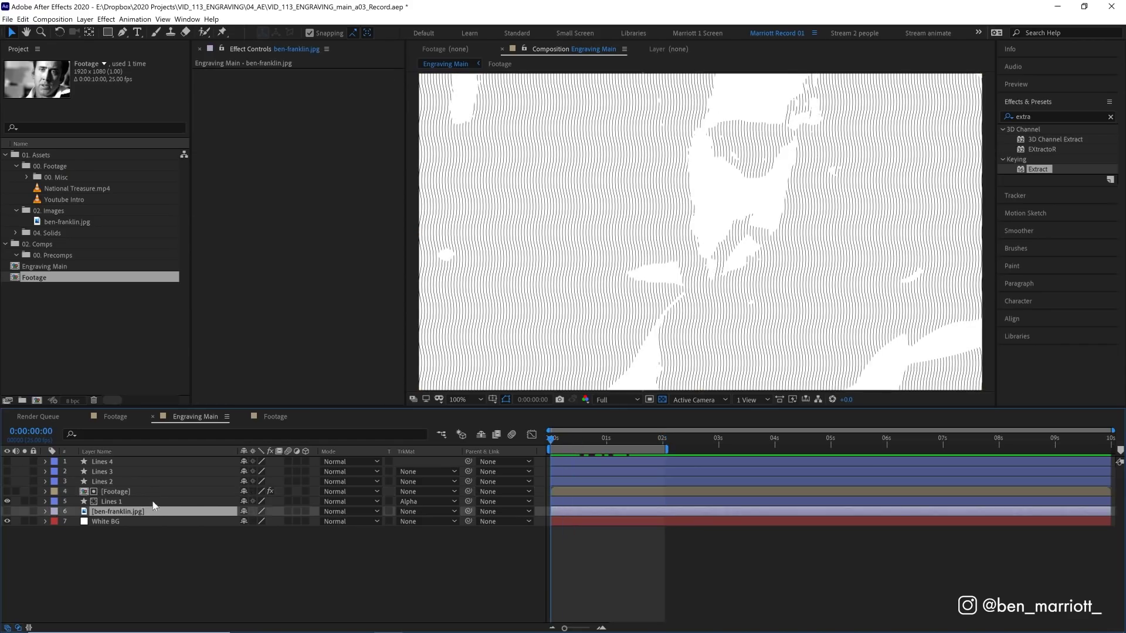
click(137, 494)
key(ctrl+d)
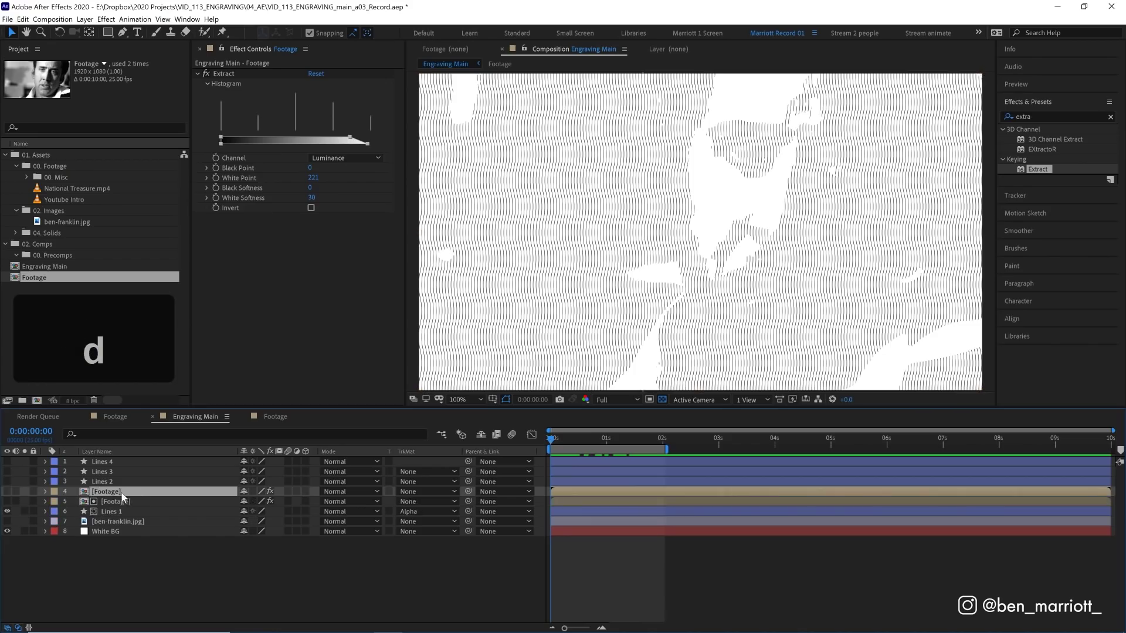
drag(117, 490, 117, 482)
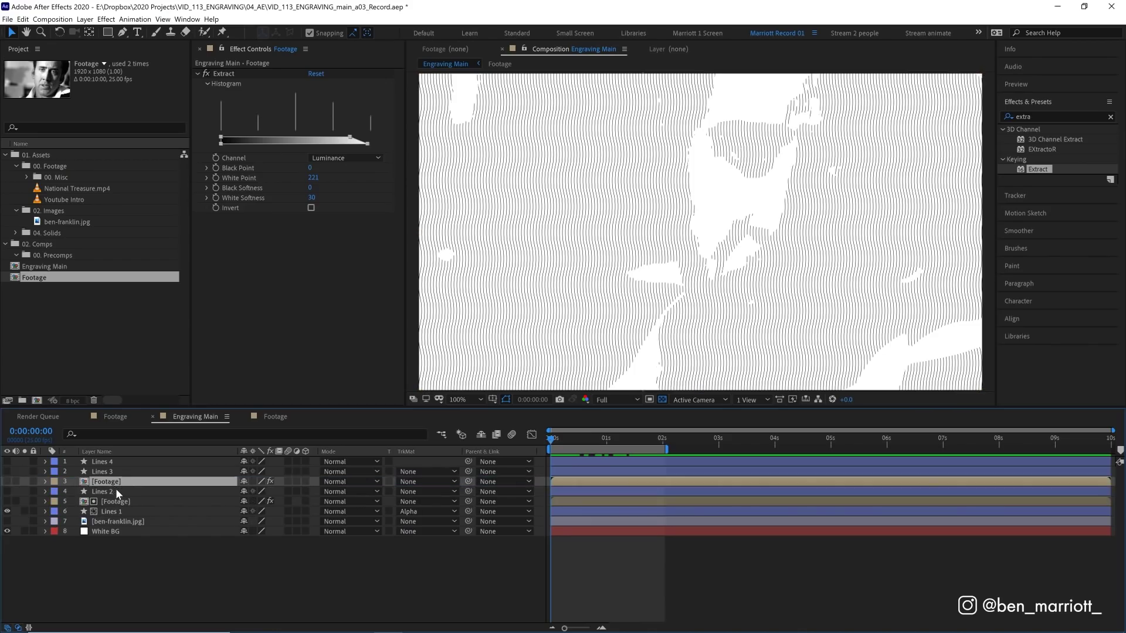
click(115, 490)
click(7, 492)
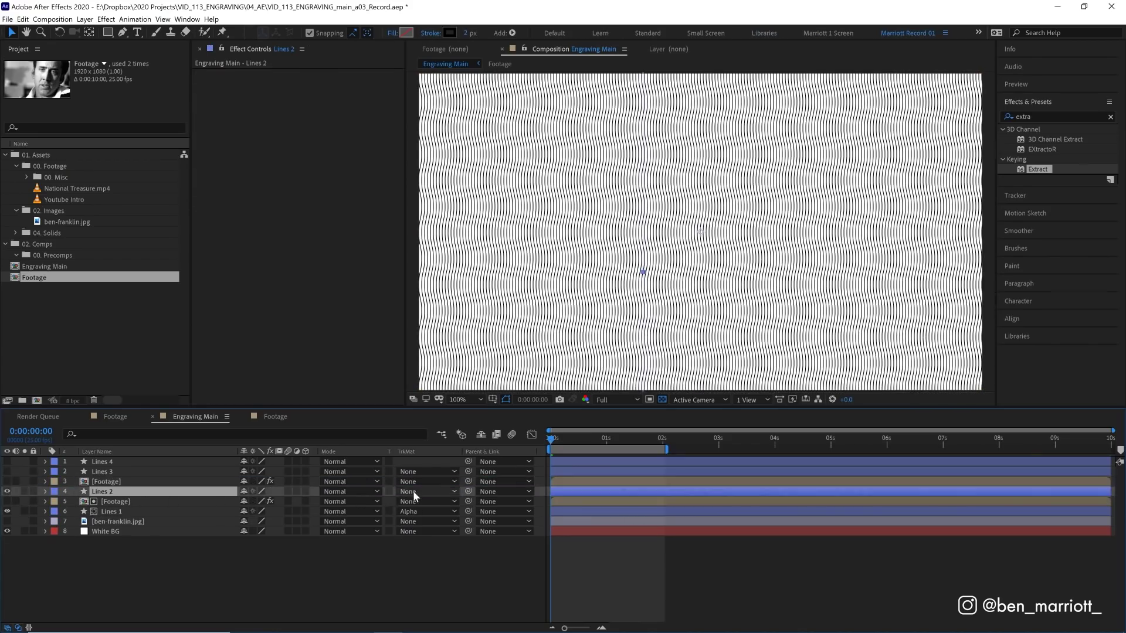
click(415, 491)
click(434, 515)
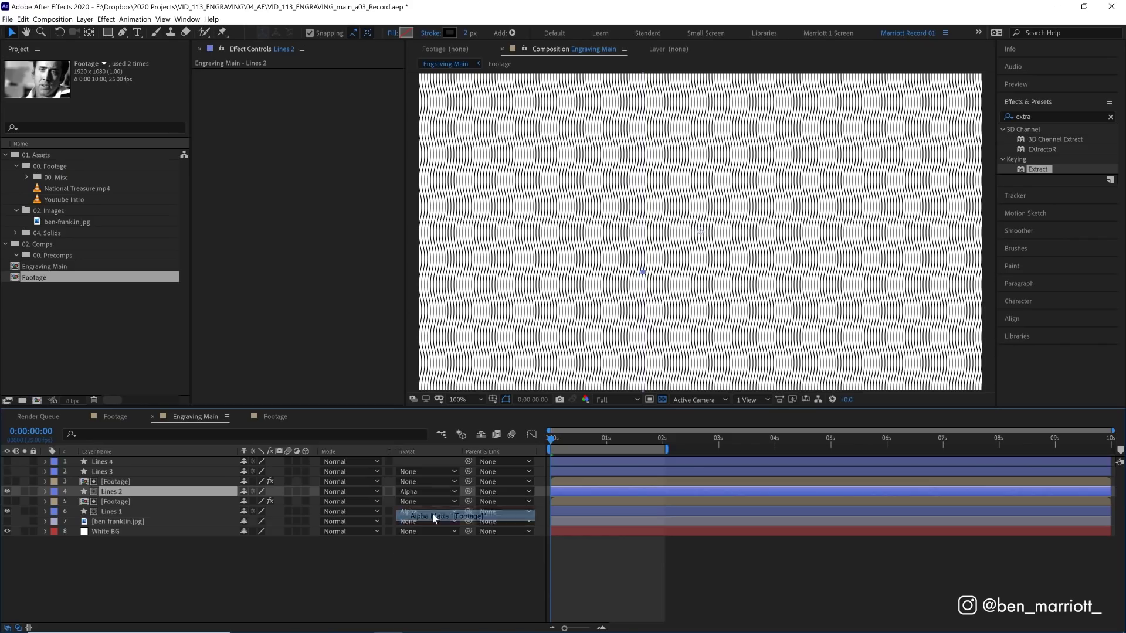
click(114, 482)
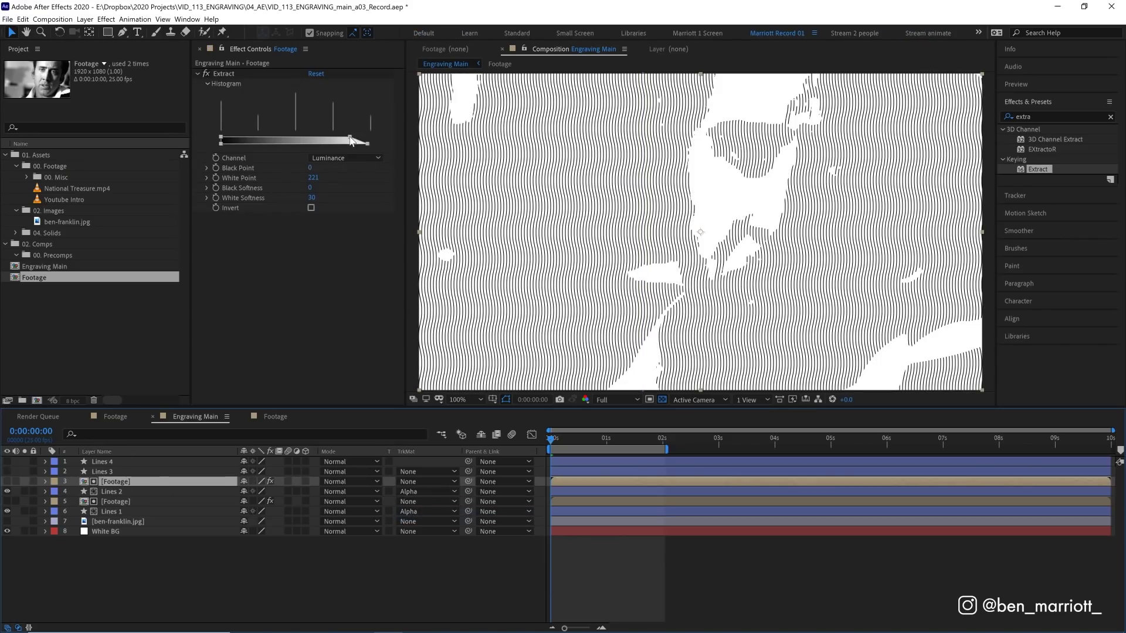
drag(350, 137, 312, 138)
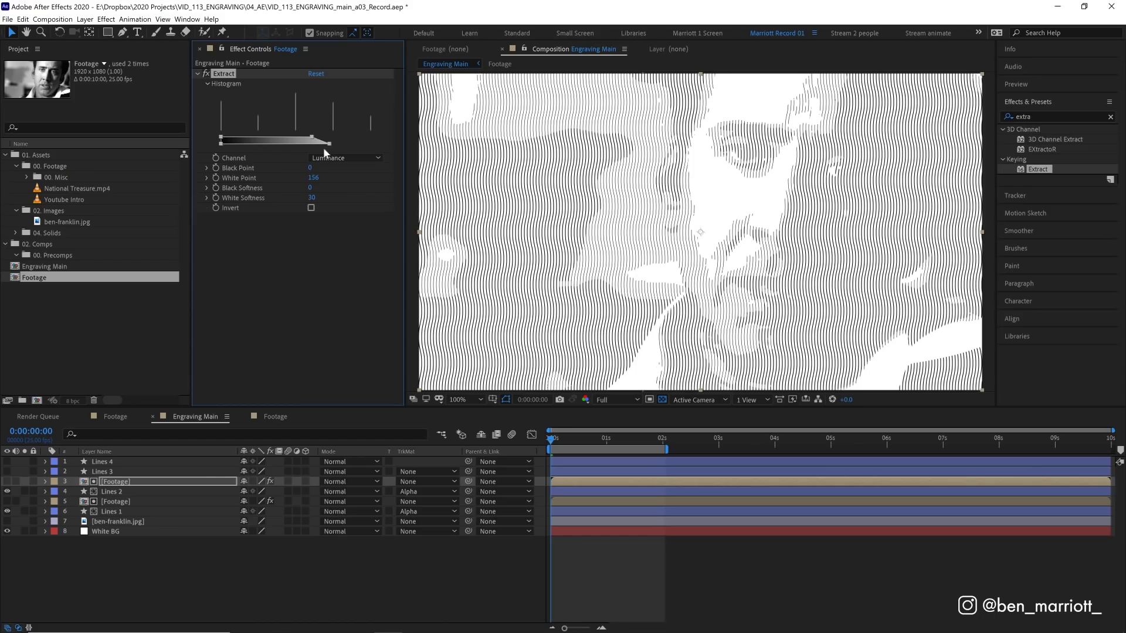
key(period)
key(period)
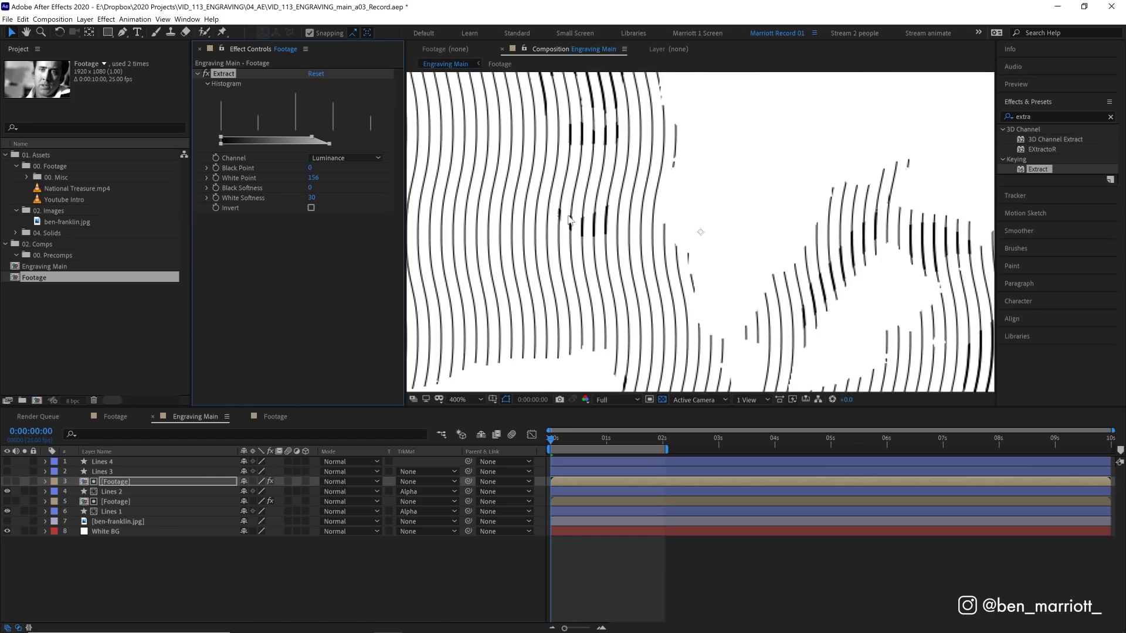
key(slash)
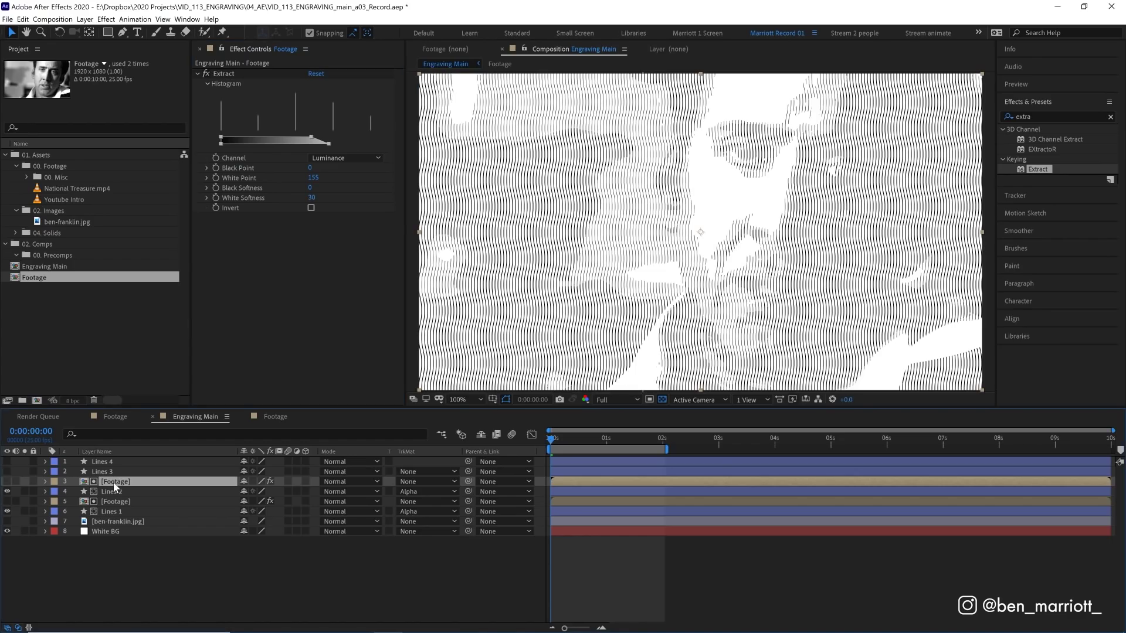
Step: Alpha-matte Lines 3 with a fresh Footage copy, then duplicate another copy to the top
key(ctrl+d)
key(ctrl+bracketright)
click(428, 481)
click(439, 492)
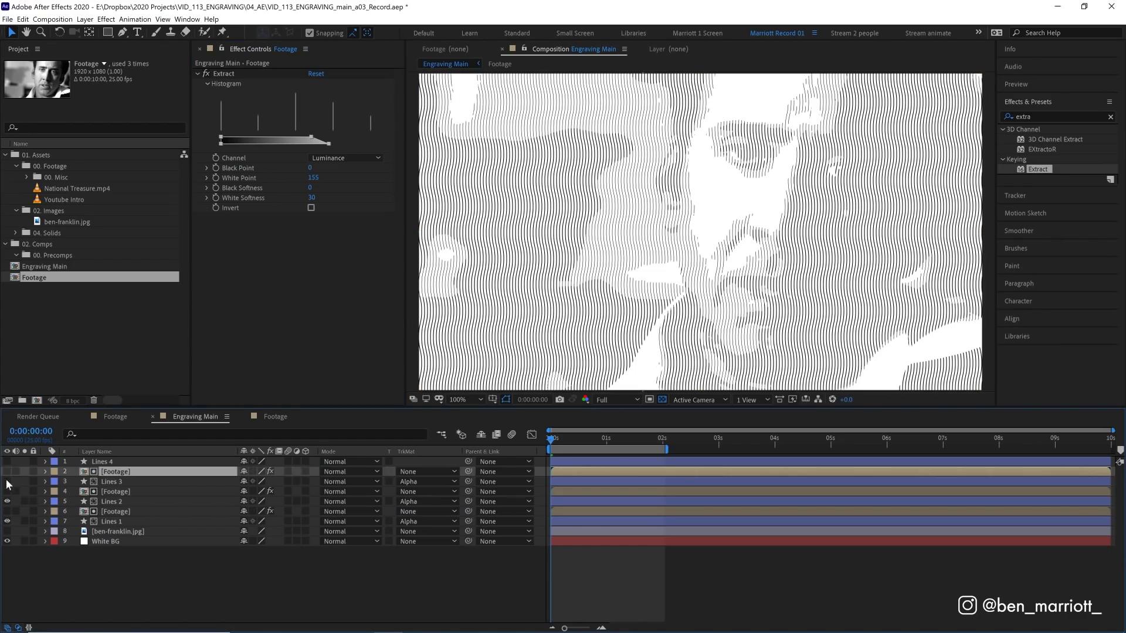
click(119, 473)
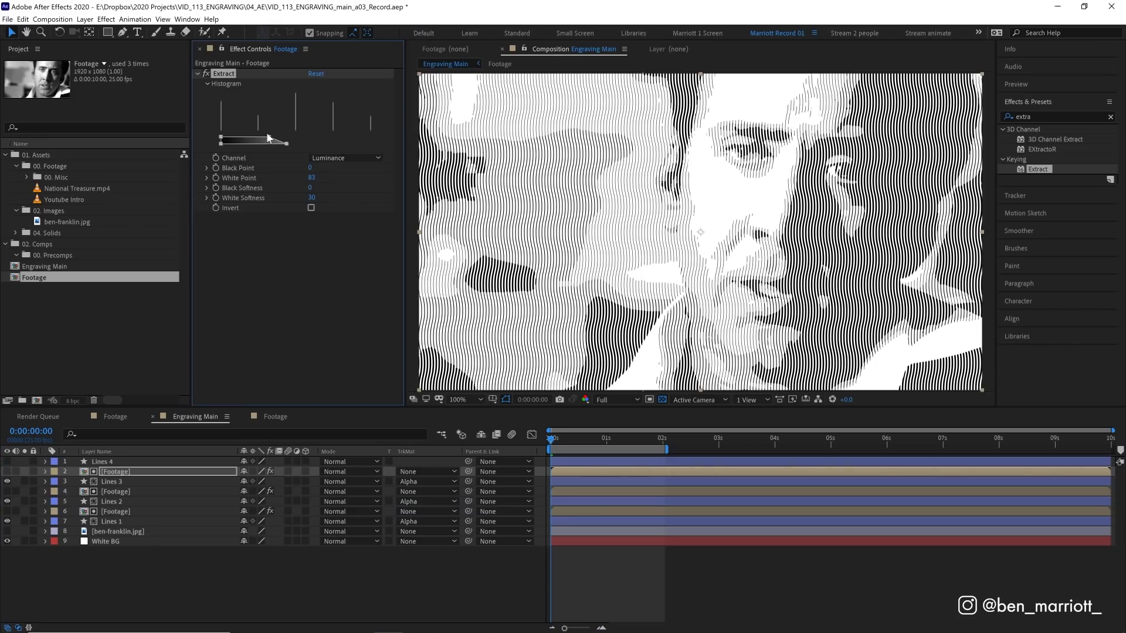
key(z)
key(ctrl+d)
key(ctrl+bracketright)
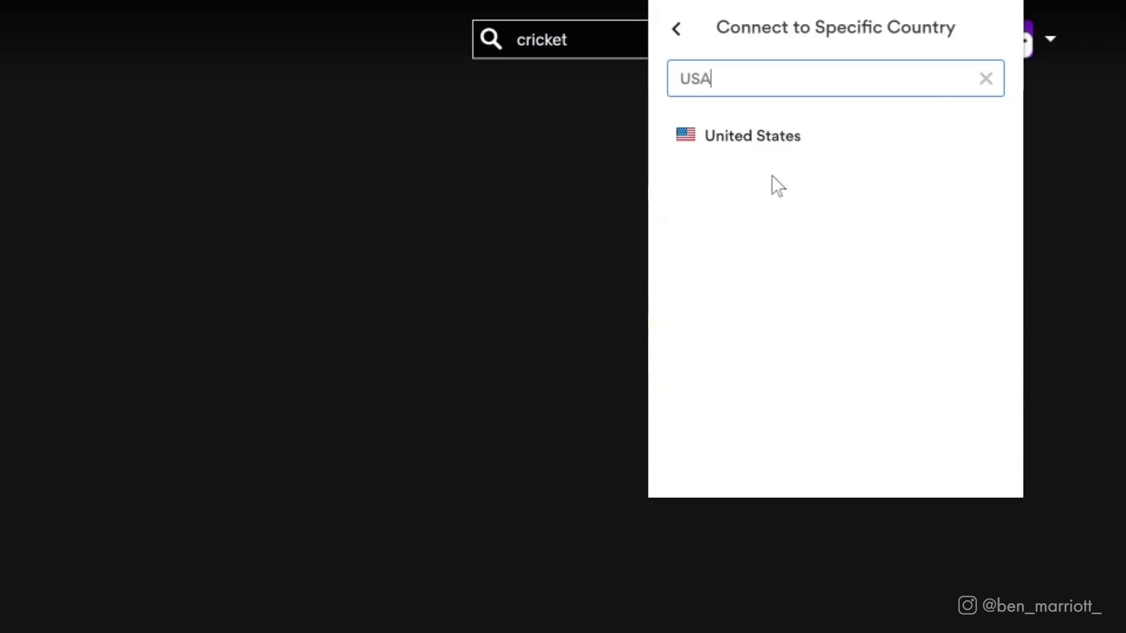
Step: Connect NordVPN to the United States
click(762, 136)
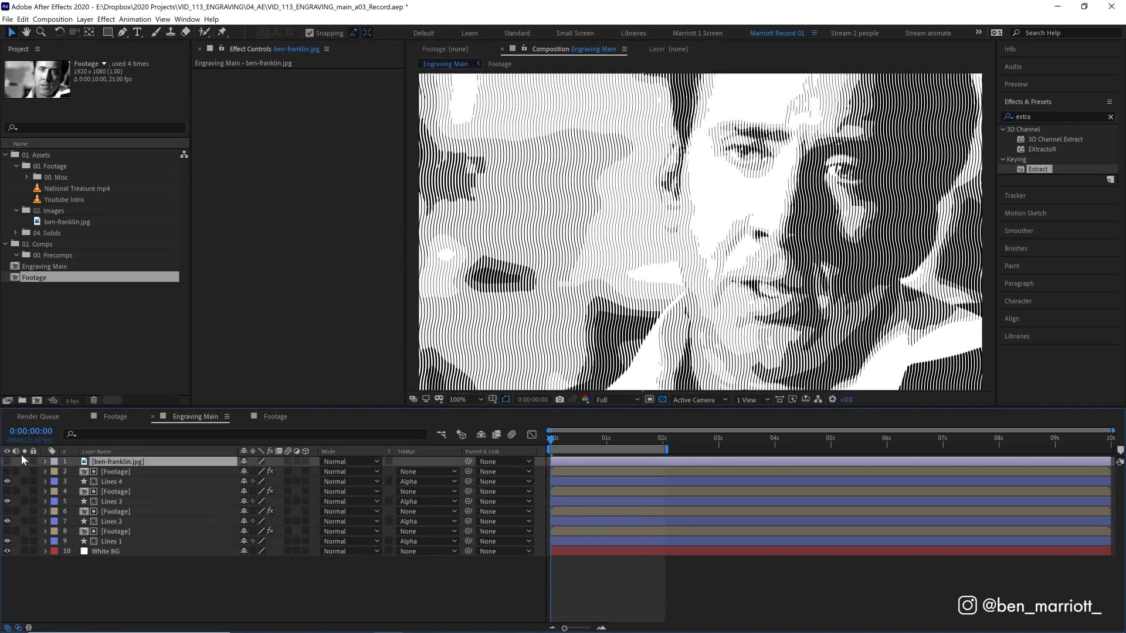
click(7, 462)
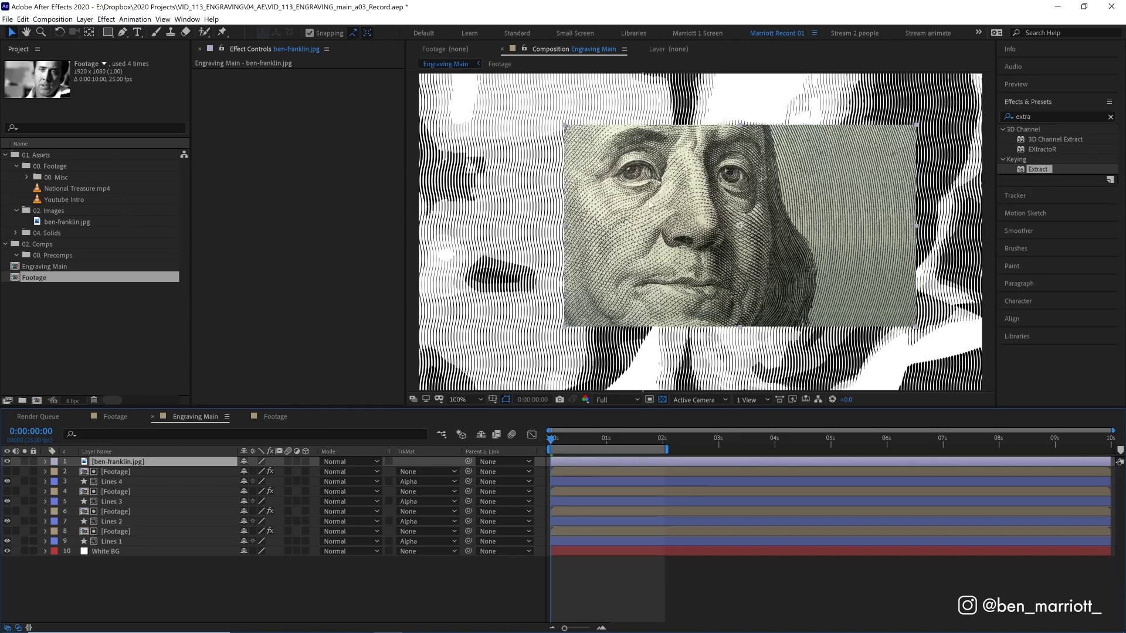
key(ctrl+z)
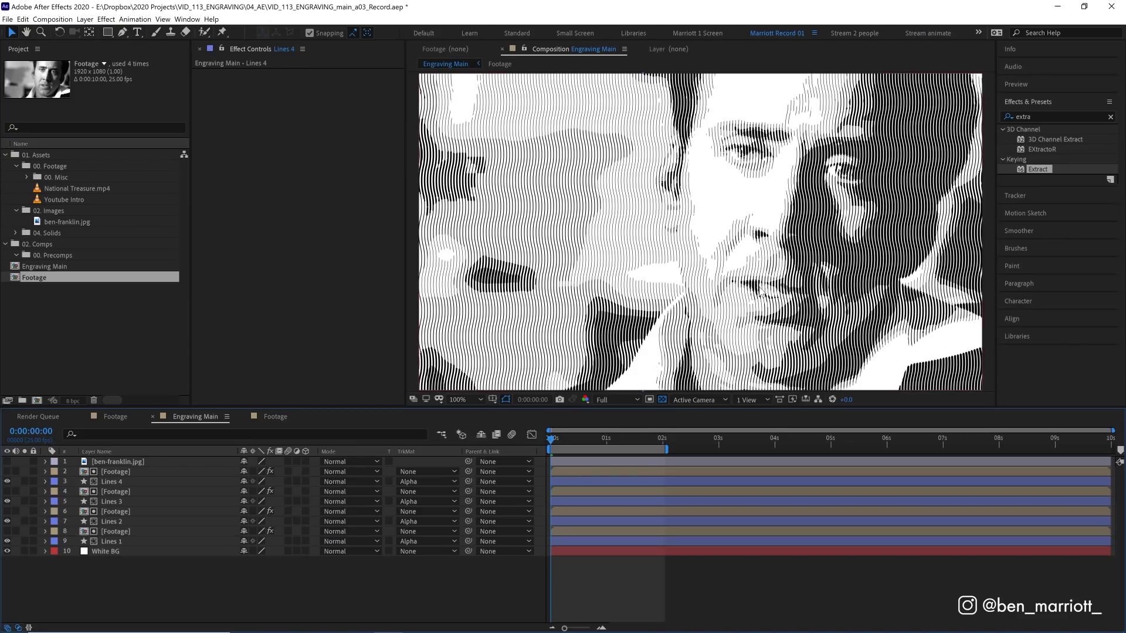
Step: Rotate Lines 2 and Lines 3 to 45°
click(121, 519)
ctrl+click(122, 503)
key(u)
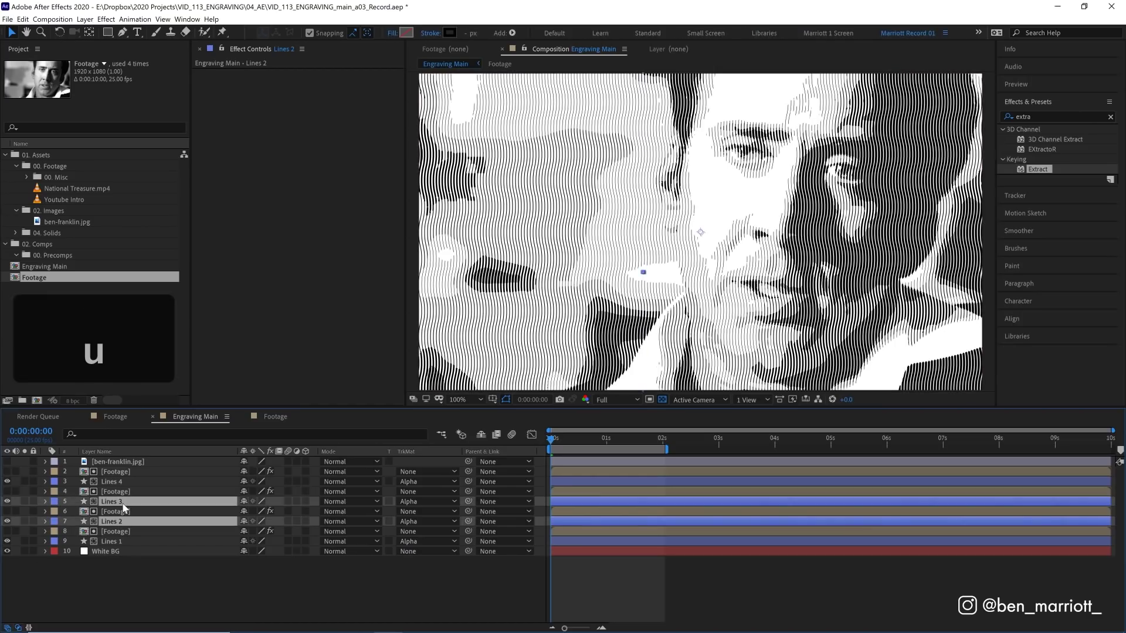
key(r)
click(256, 511)
text(45)
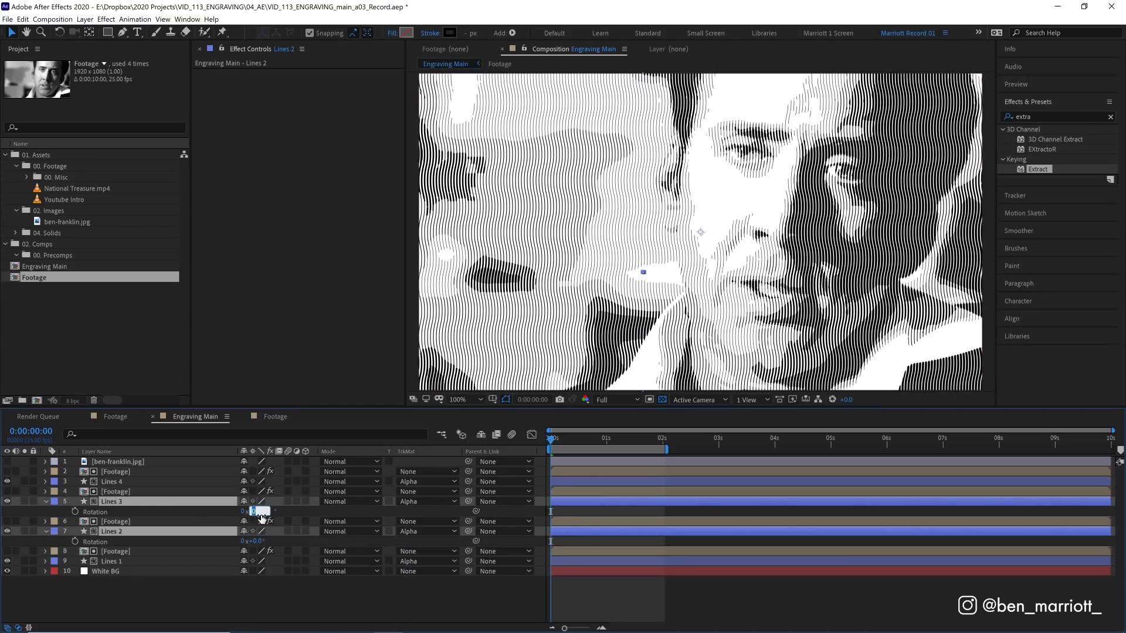
key(Return)
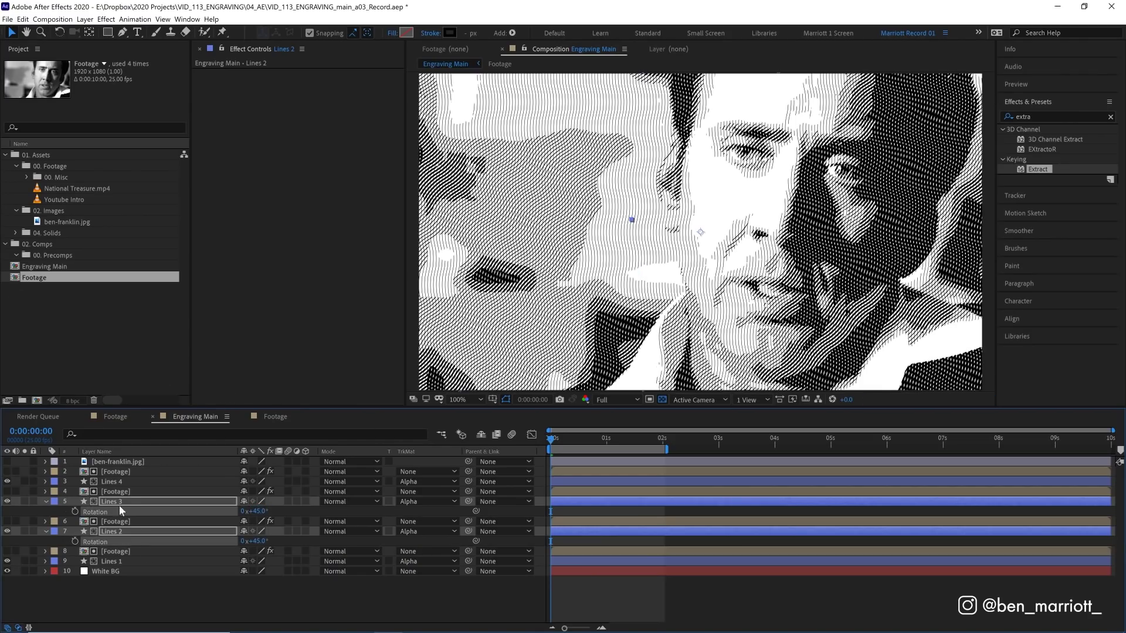
Step: Rotate Lines 4 to -45°
click(127, 482)
key(r)
click(258, 491)
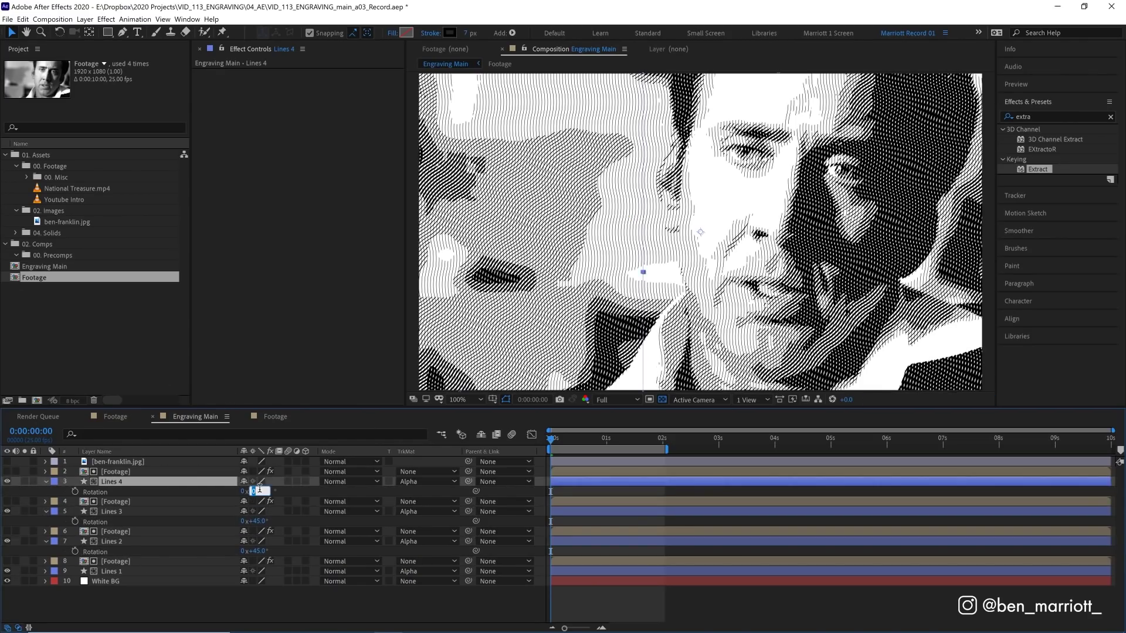
text(-45)
key(Return)
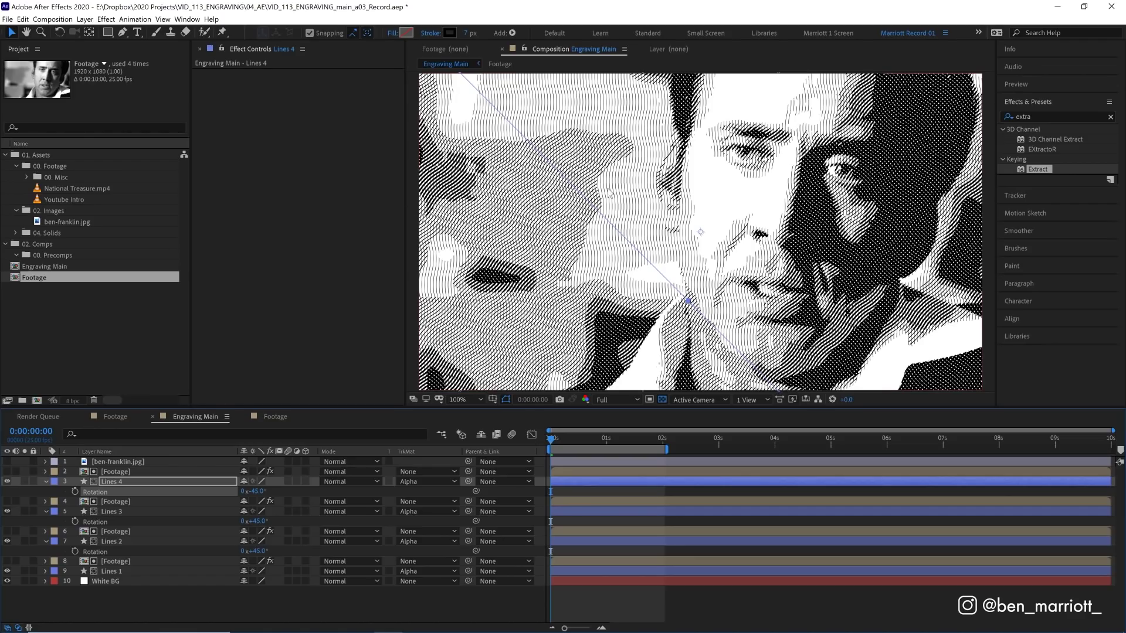
key(comma)
key(comma)
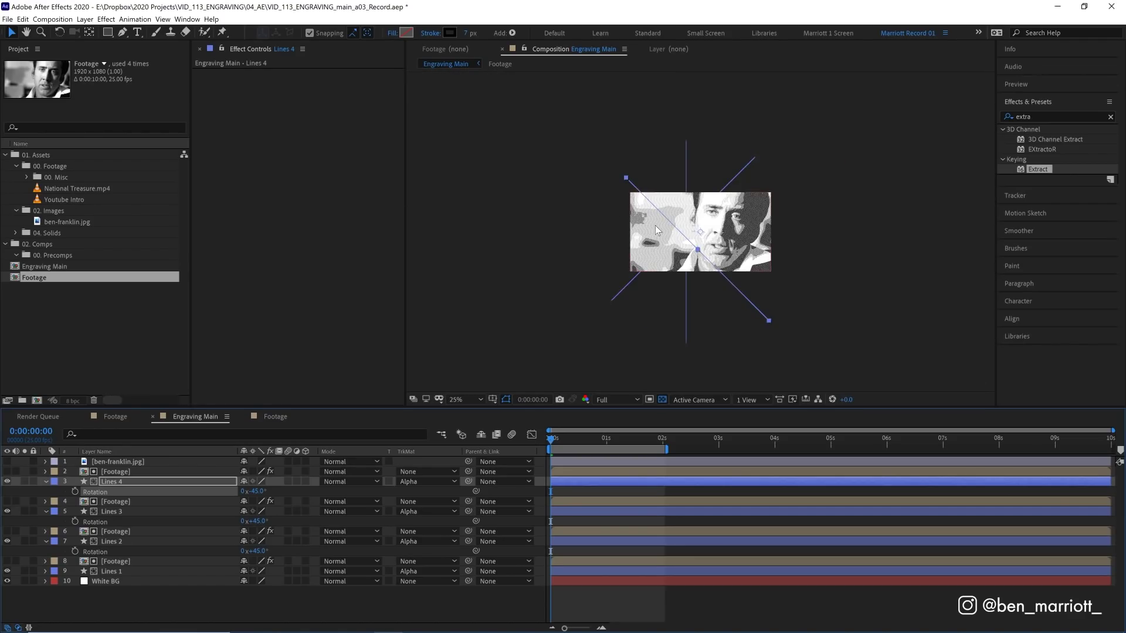
key(period)
key(period)
key(period)
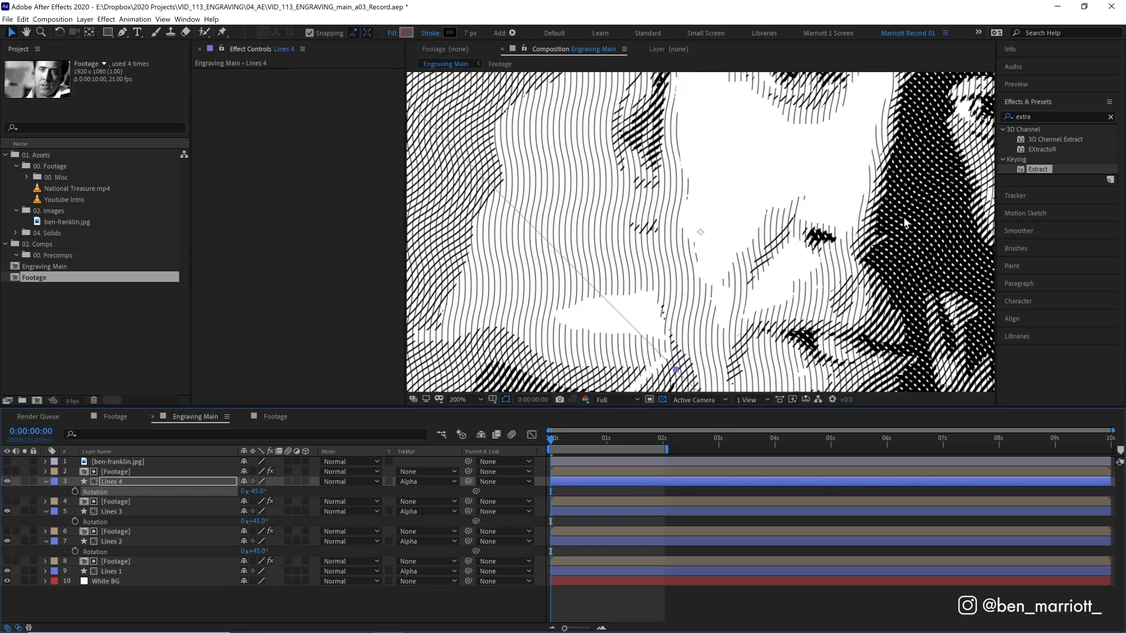
drag(774, 106, 659, 224)
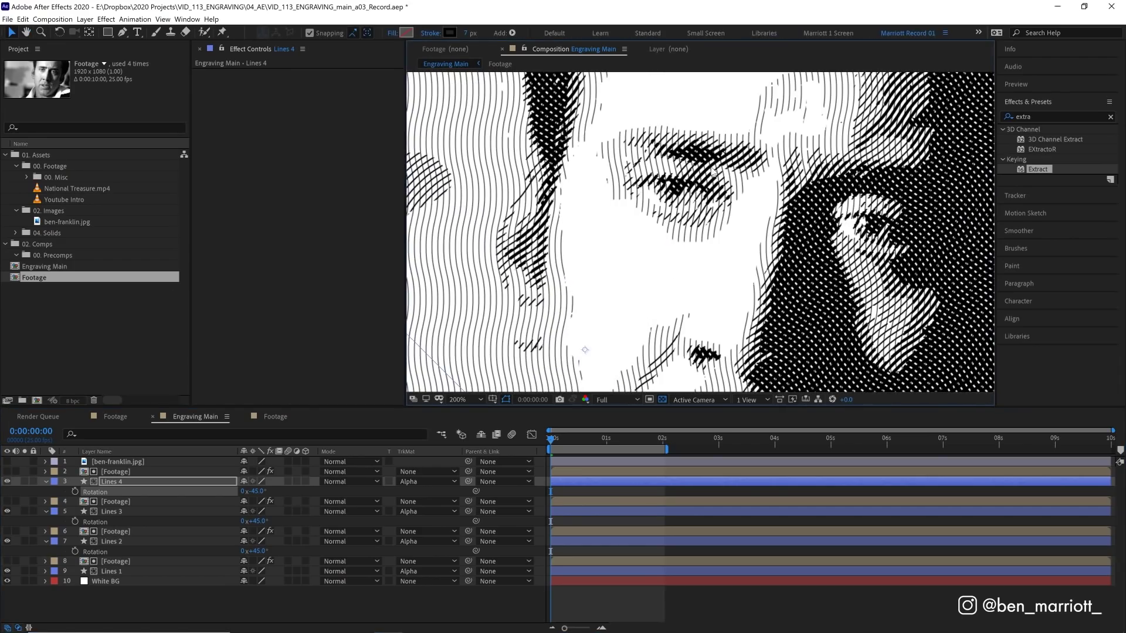
key(shift+slash)
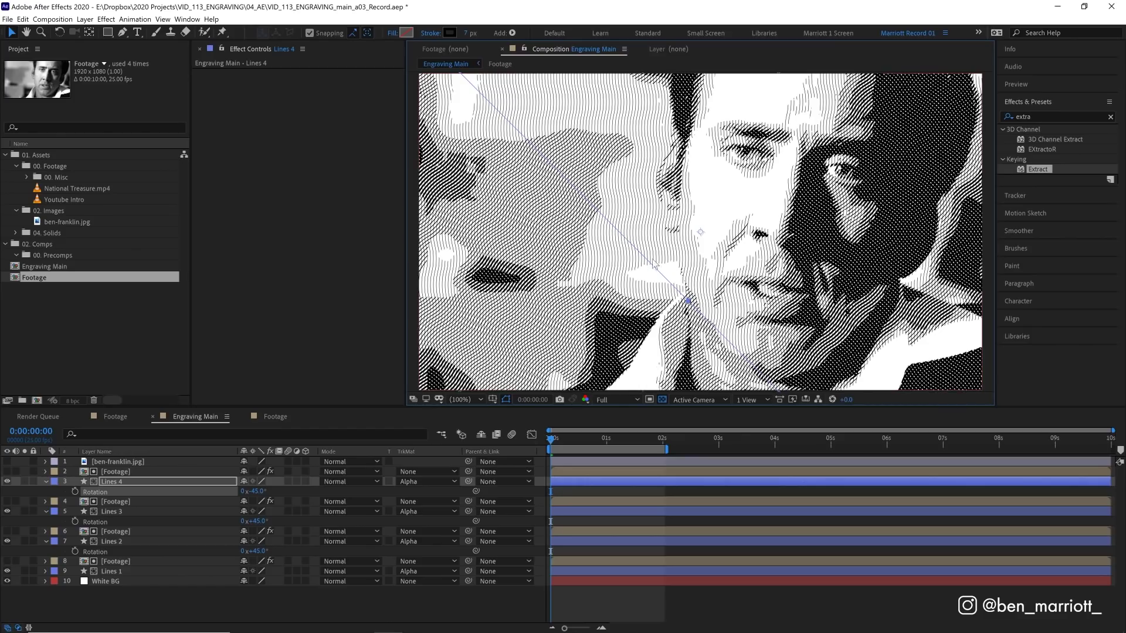
Step: Briefly compare against ben-franklin.jpg, hide it, and select the top Footage matte layer
click(7, 461)
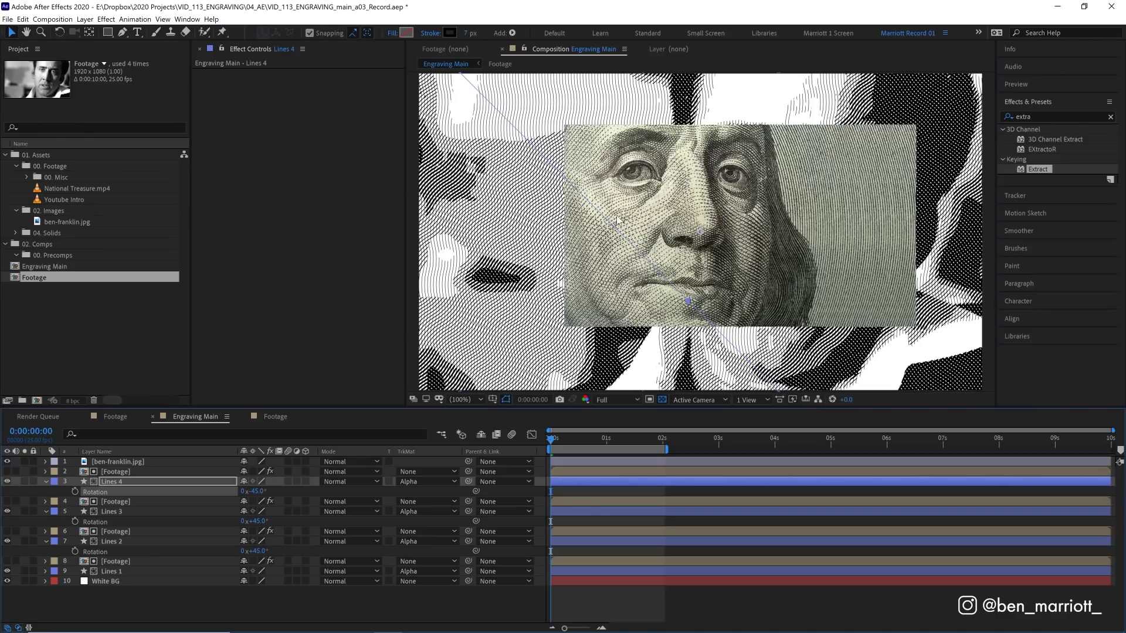
click(7, 462)
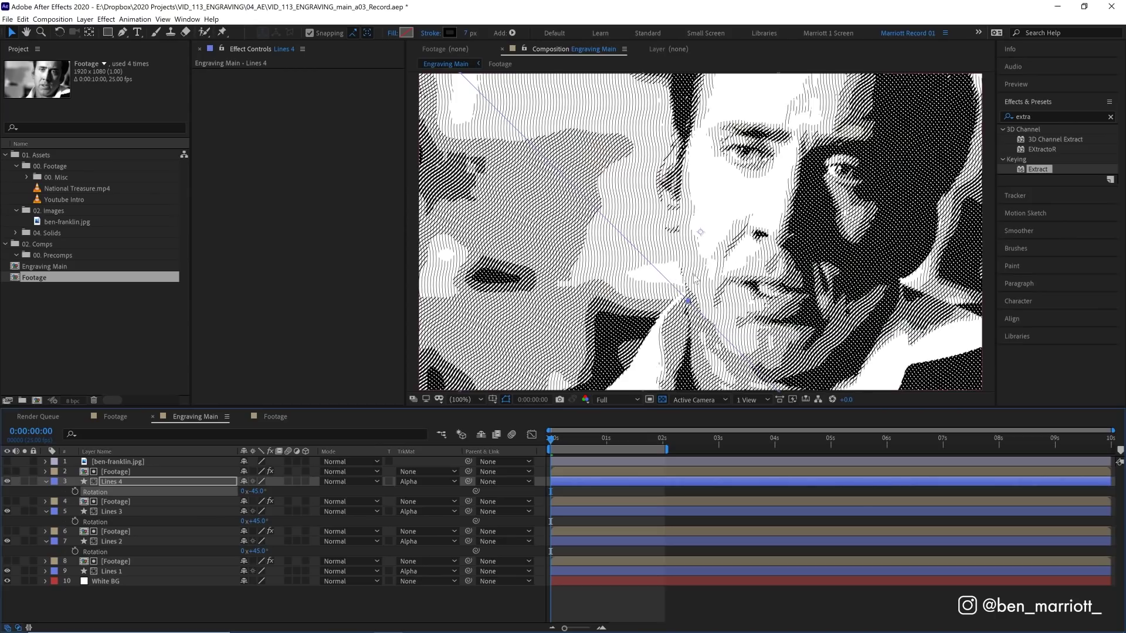
key(ctrl+Up)
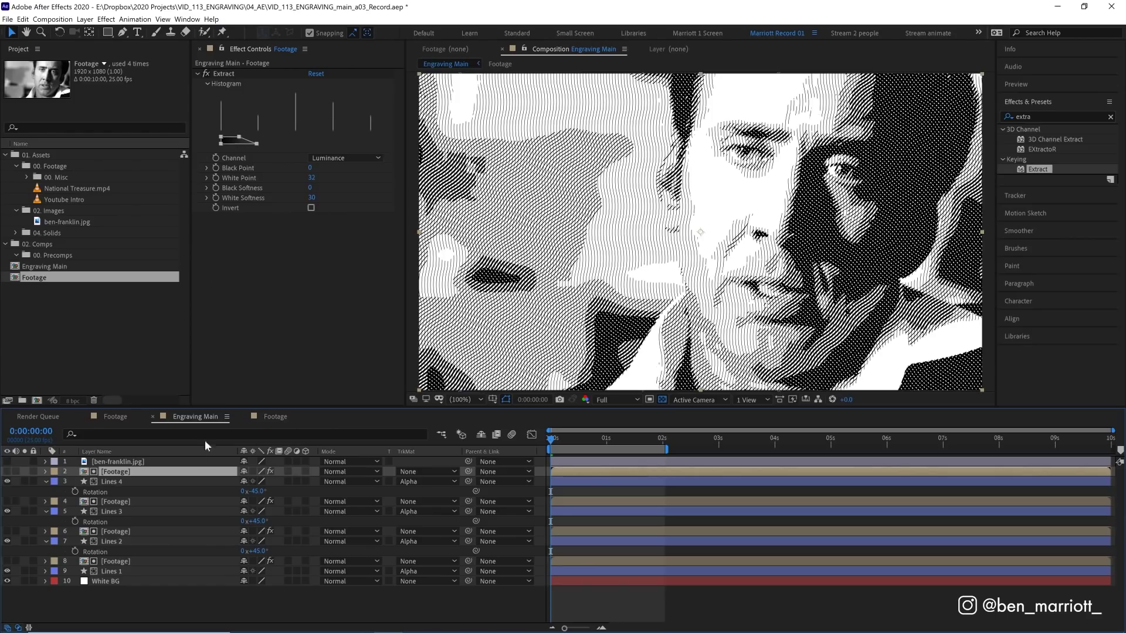
Step: Disable Posterize in the Footage precomp and switch back to Engraving Main
double_click(117, 472)
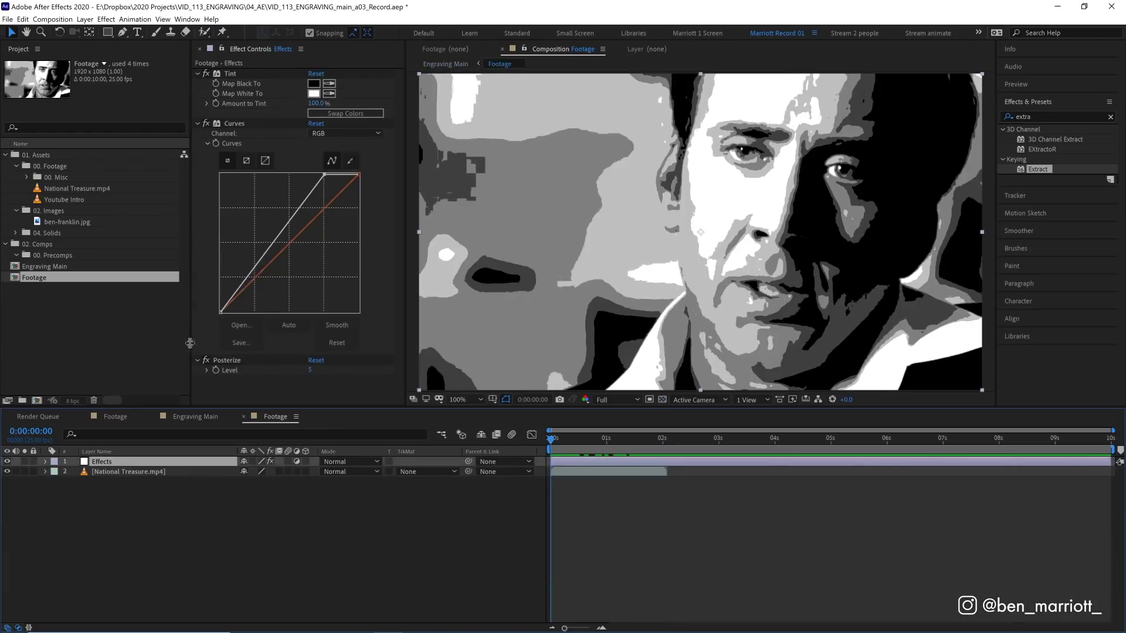
click(205, 360)
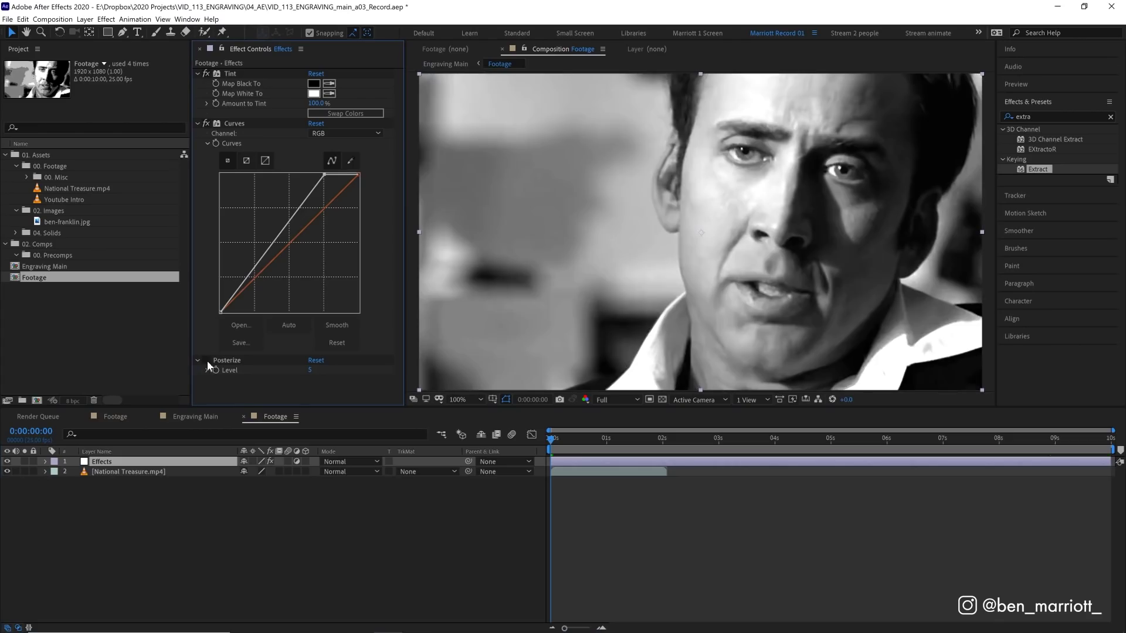
key(Tab)
click(630, 498)
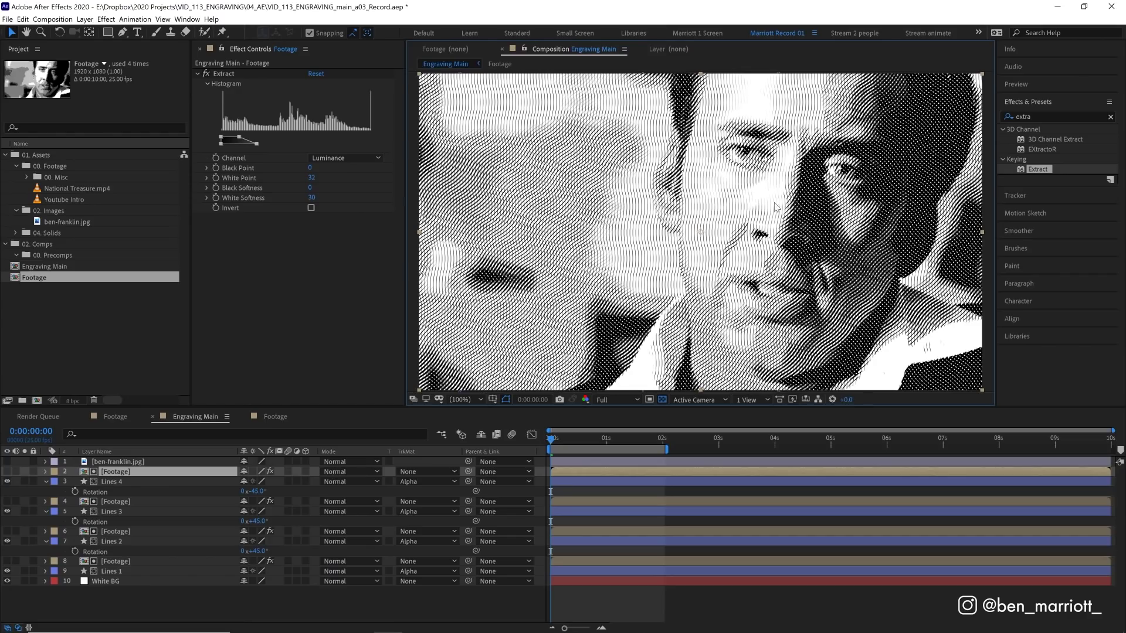
scroll(789, 192, up, 4)
key(space)
drag(867, 174, 721, 275)
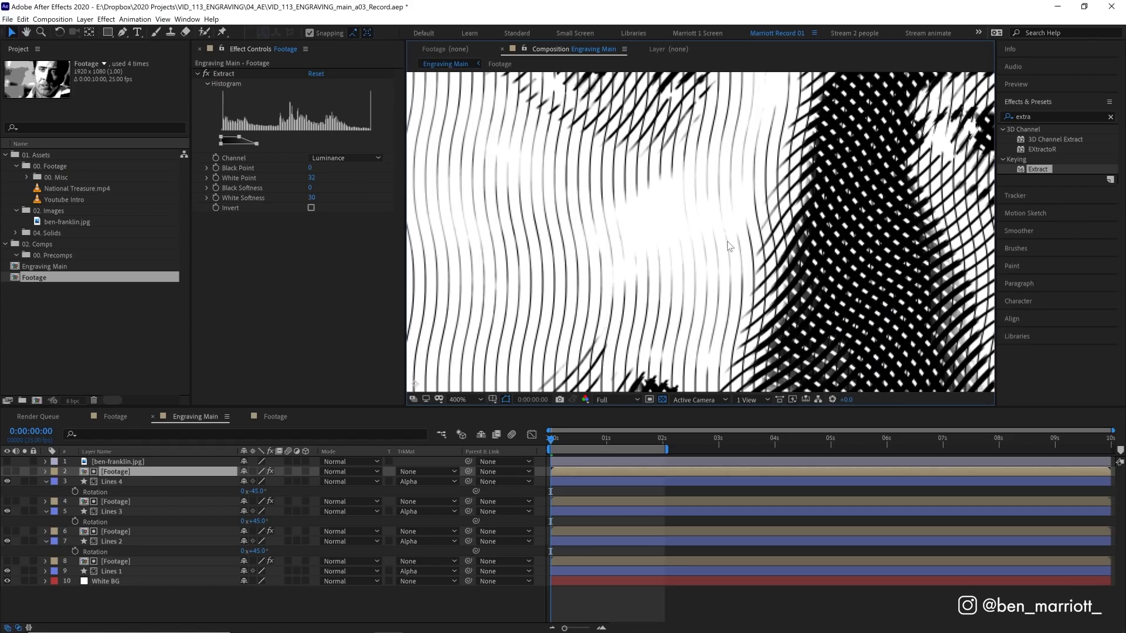
key(space)
drag(780, 249, 680, 221)
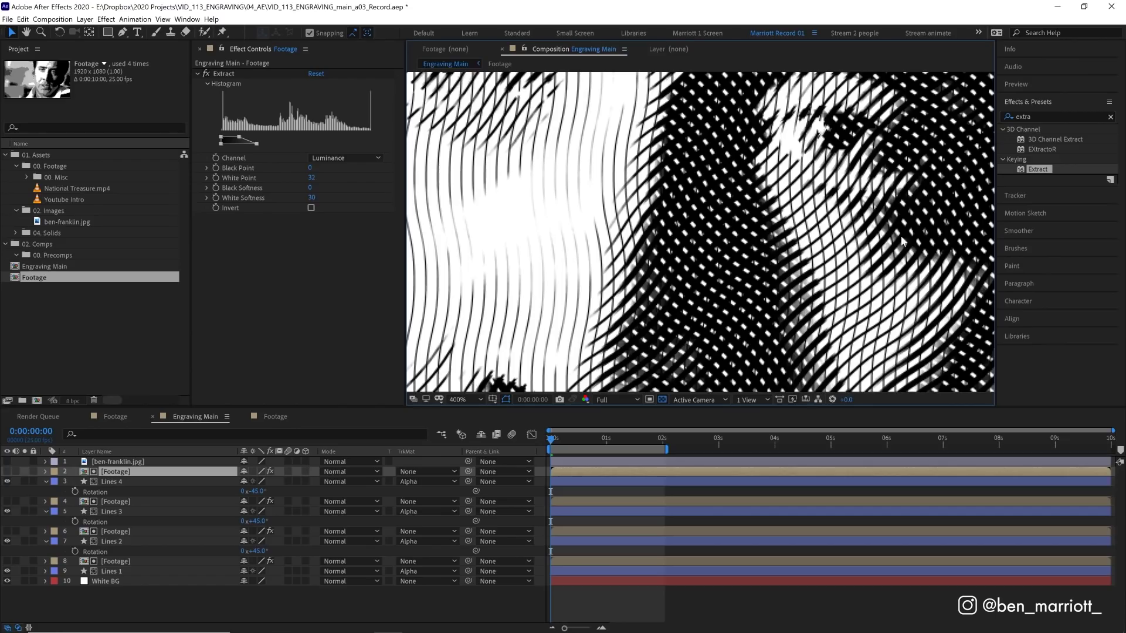
scroll(891, 259, down, 2)
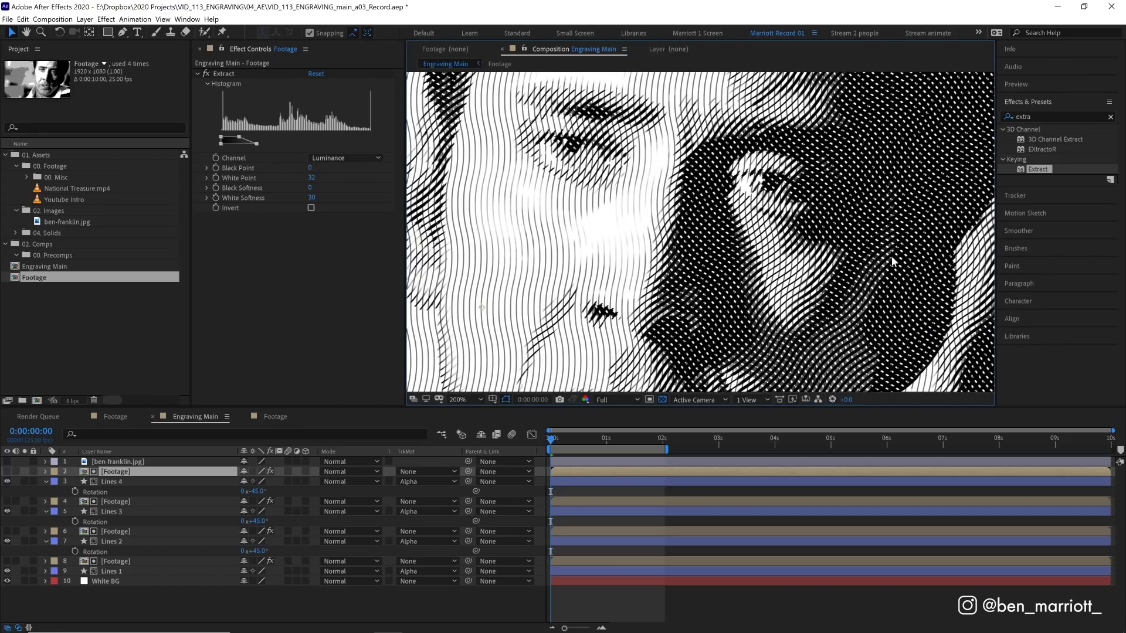
scroll(821, 299, down, 2)
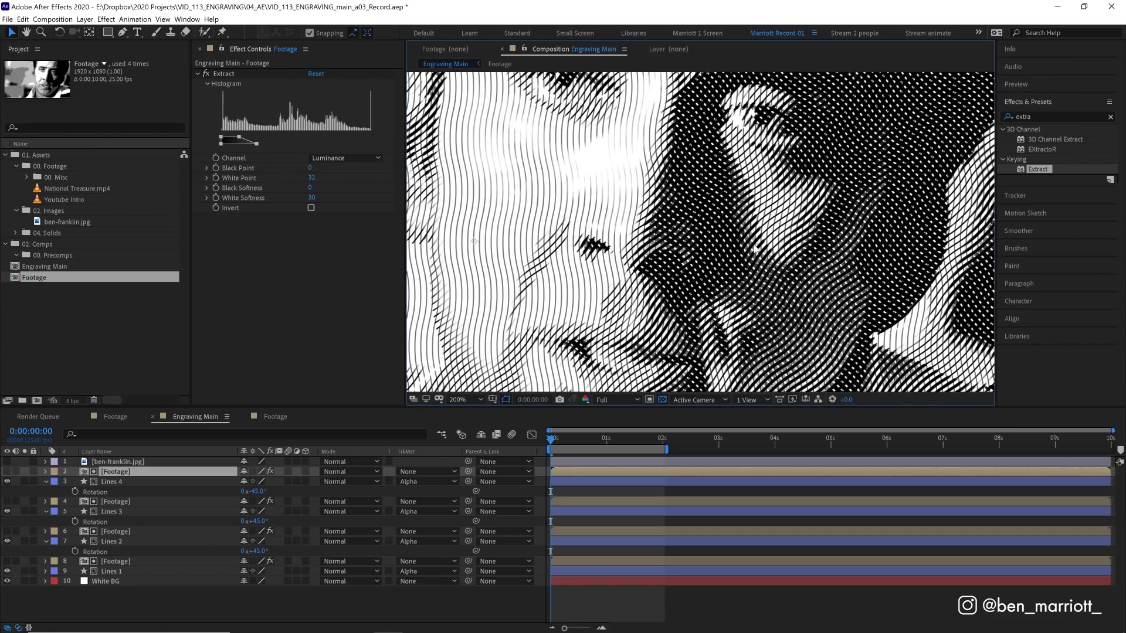
scroll(755, 248, down, 1)
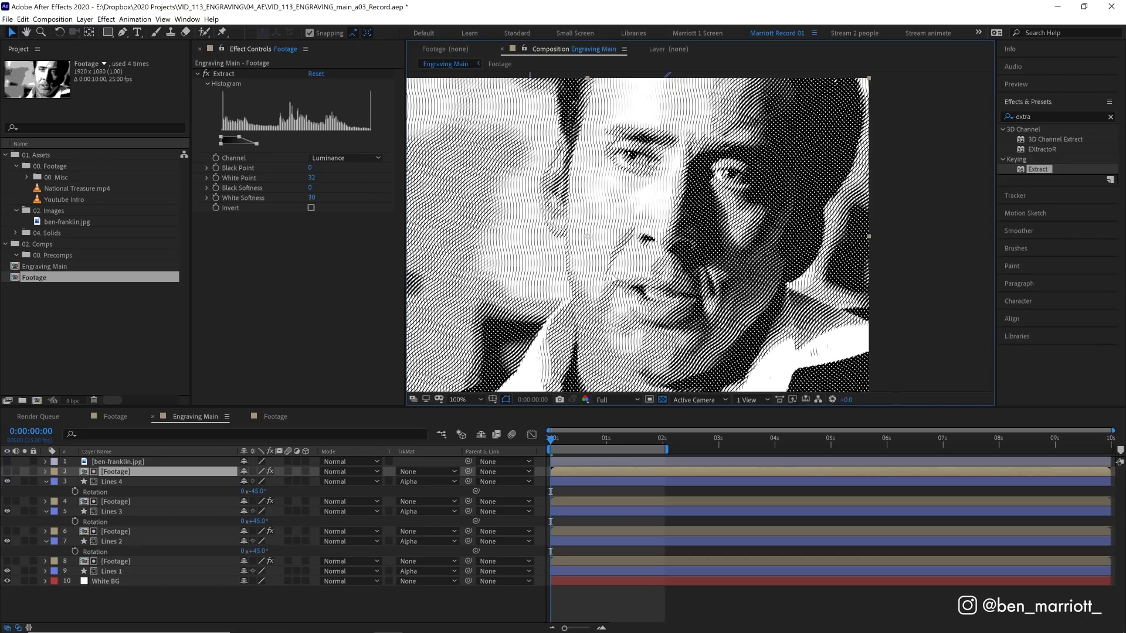
Step: Add an adjustment layer named 'effects' with Gaussian Blur at Blurriness 2
key(ctrl+alt+y)
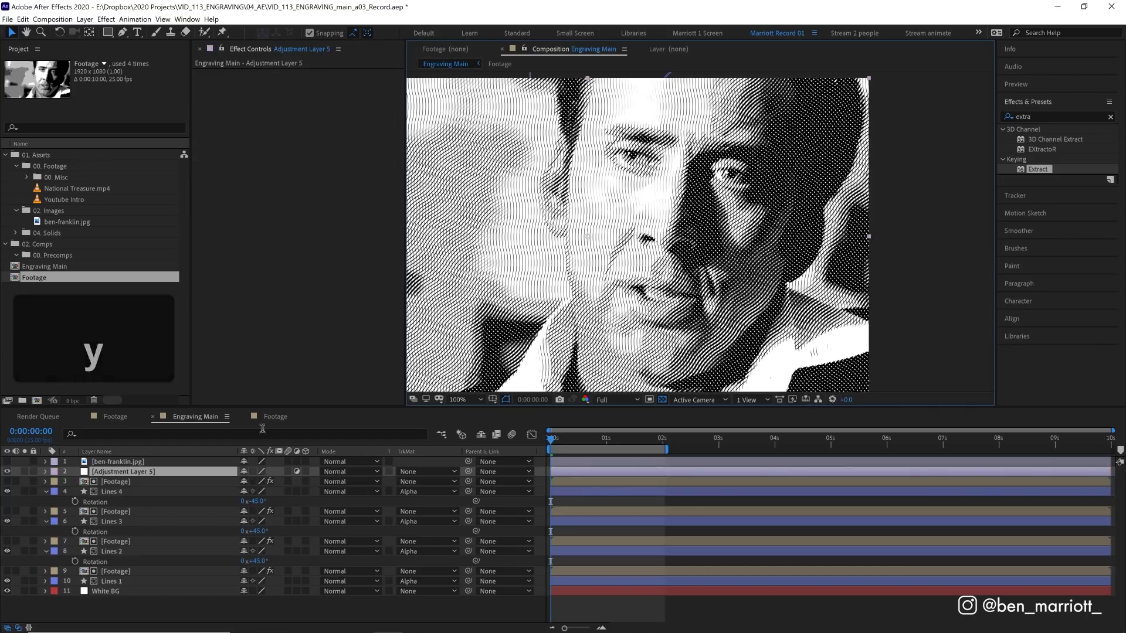
key(Return)
text(effects)
key(Return)
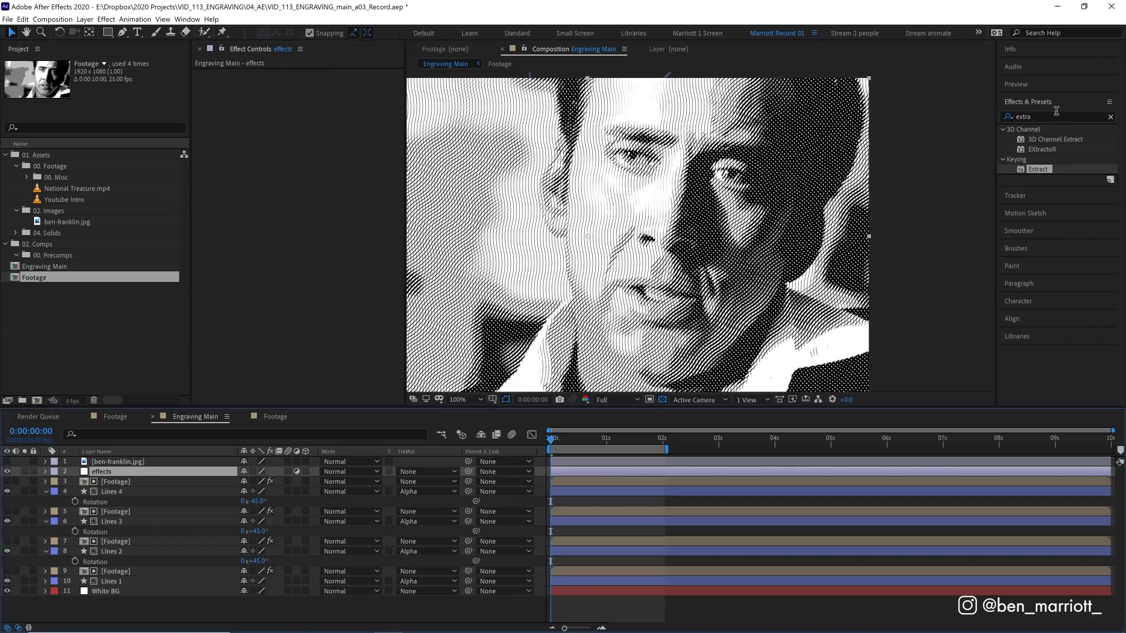
click(1056, 111)
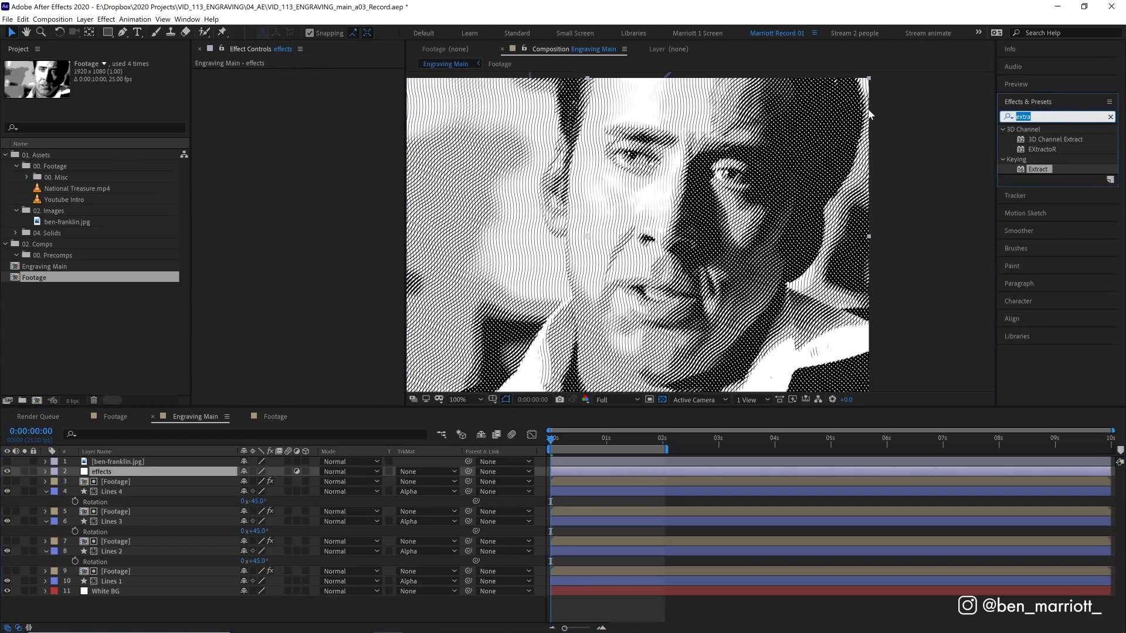
text(gauss)
drag(1058, 139, 292, 94)
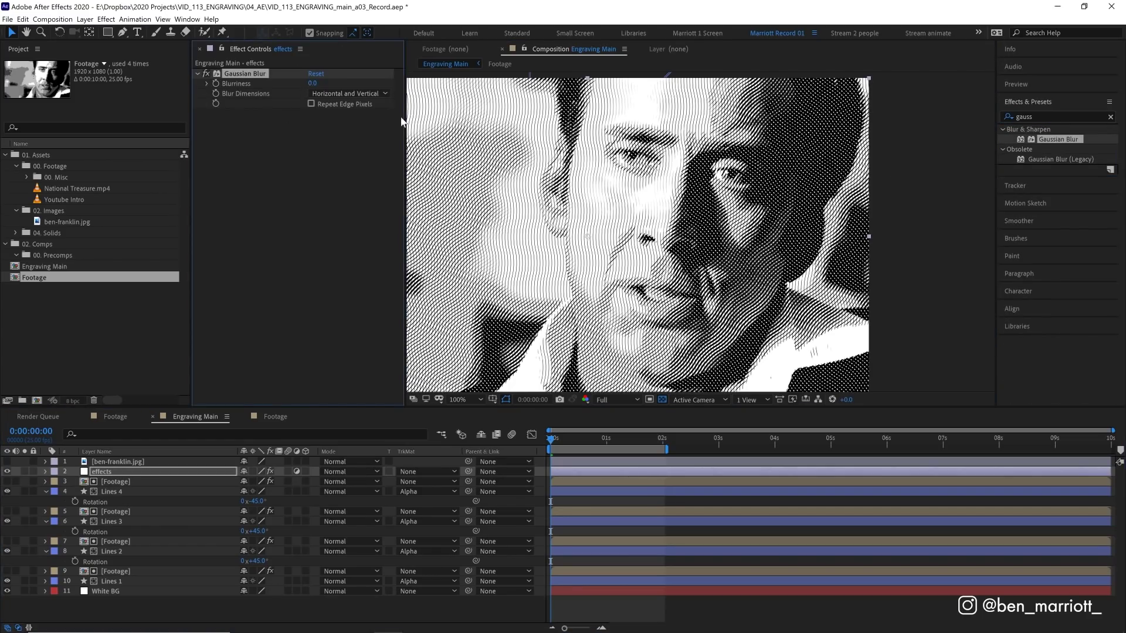
scroll(588, 182, up, 1)
click(312, 84)
text(2)
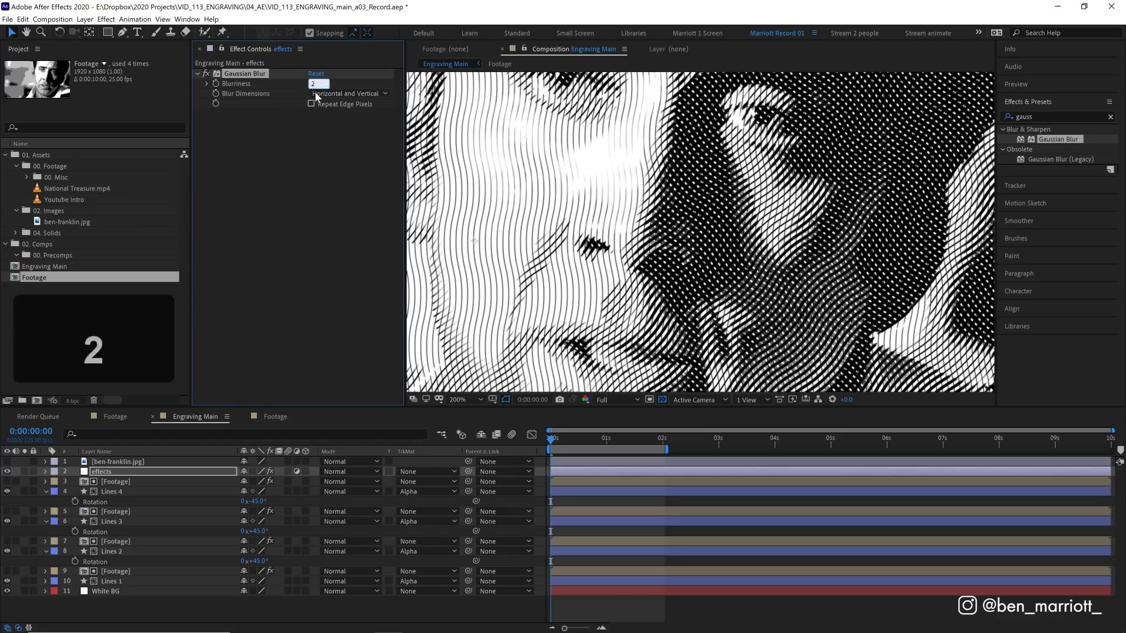
key(Return)
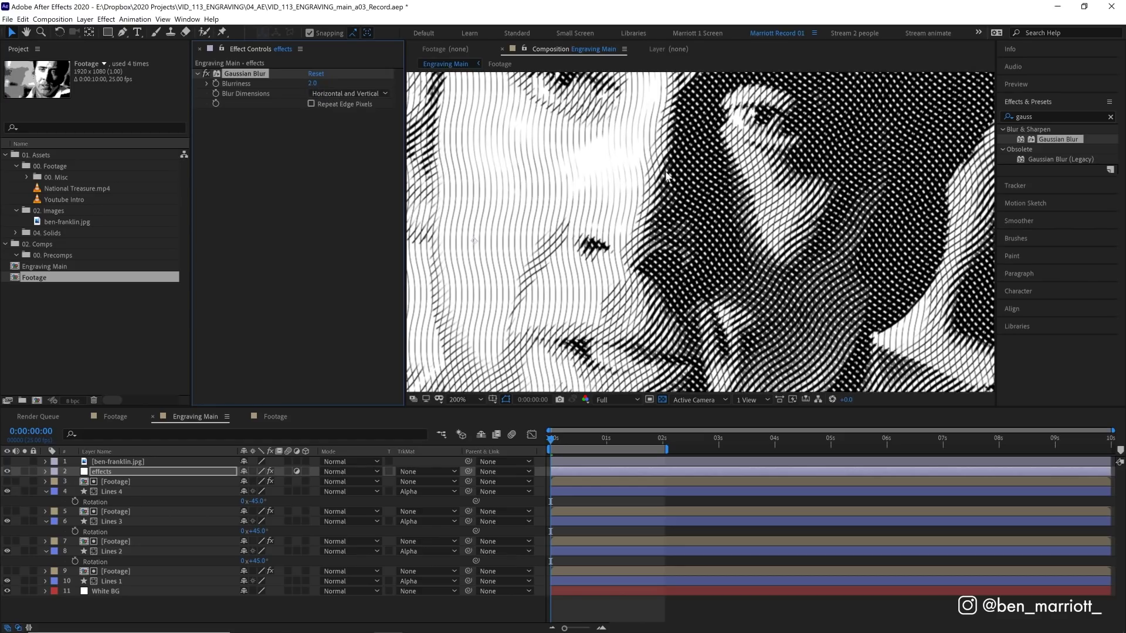
Step: Apply Levels with input black 119 and input white 168, then show ben-franklin.jpg
click(1053, 115)
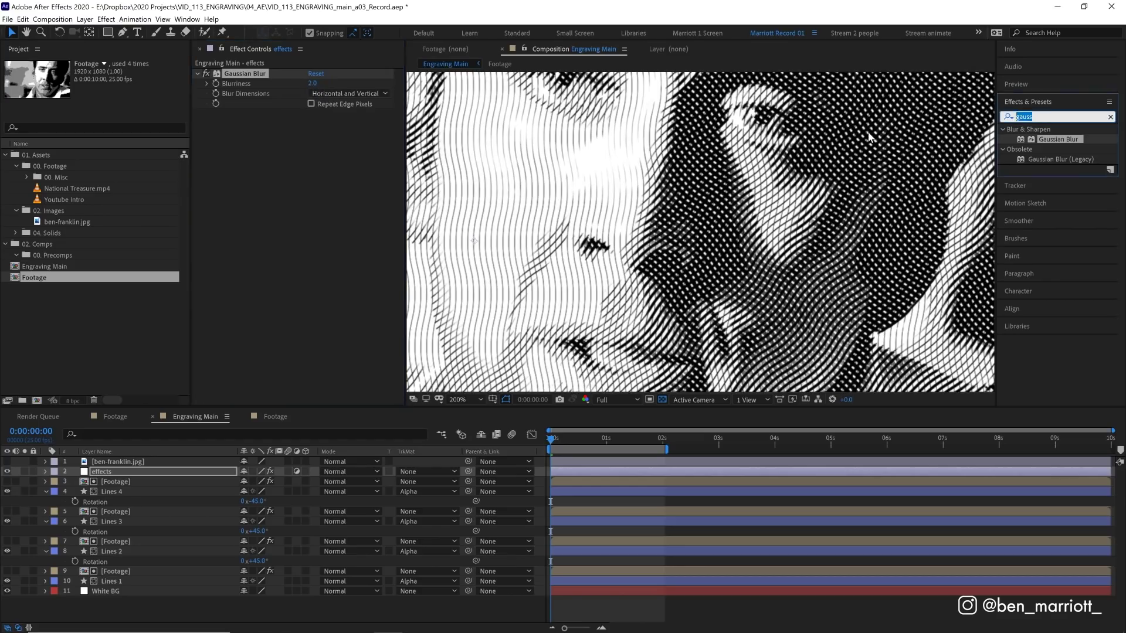
text(level)
drag(1047, 199, 343, 317)
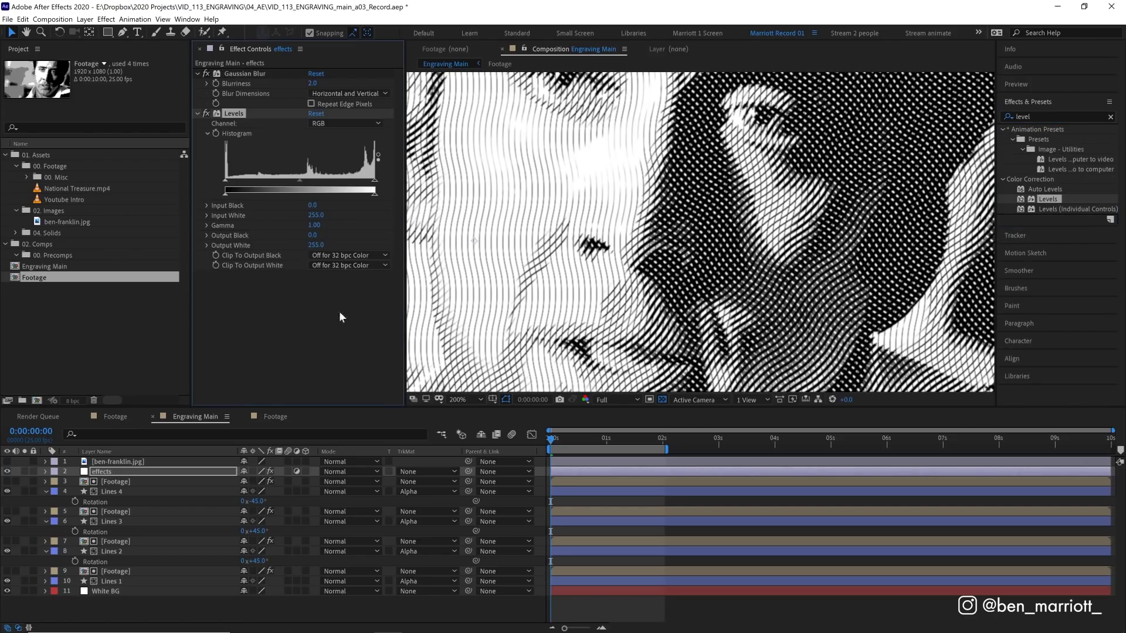
drag(374, 180, 328, 181)
drag(227, 186, 295, 186)
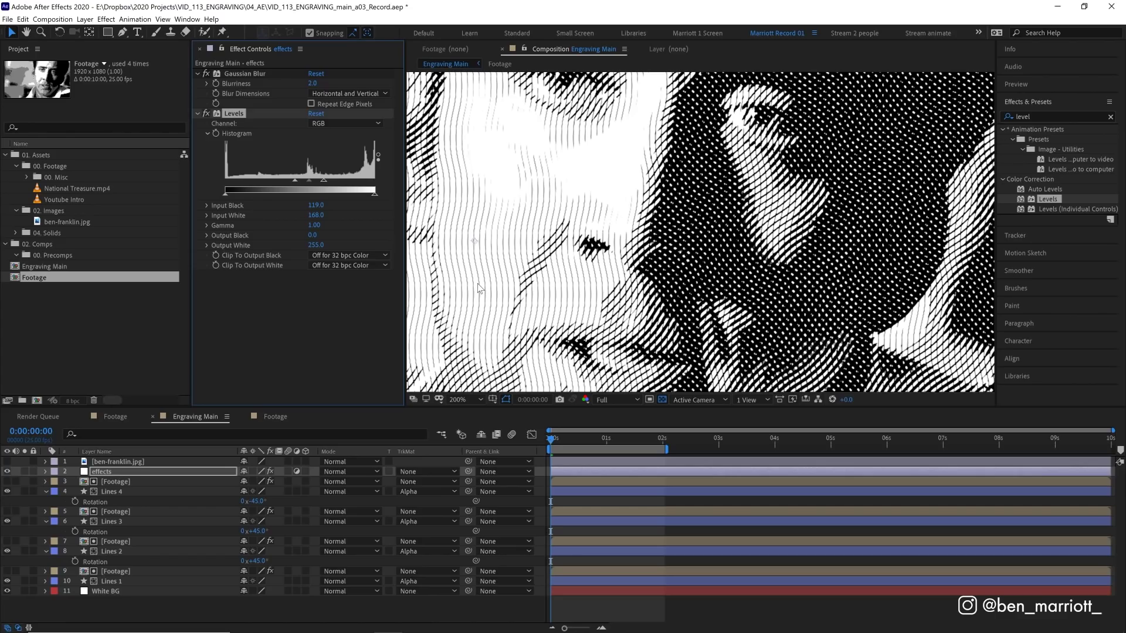
drag(478, 287, 559, 375)
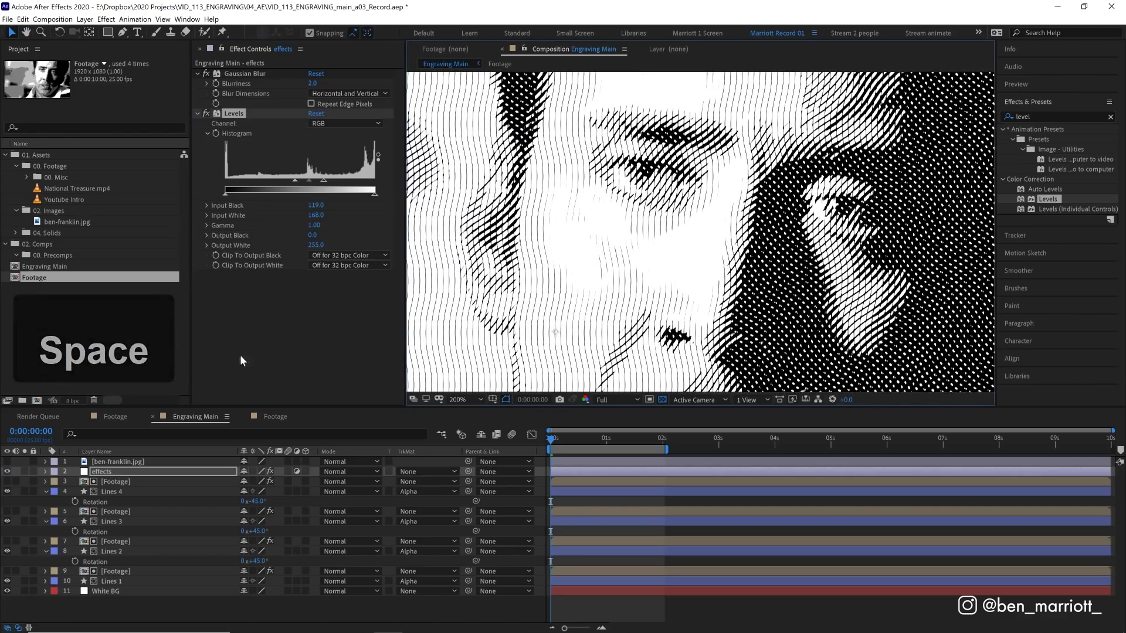
click(8, 462)
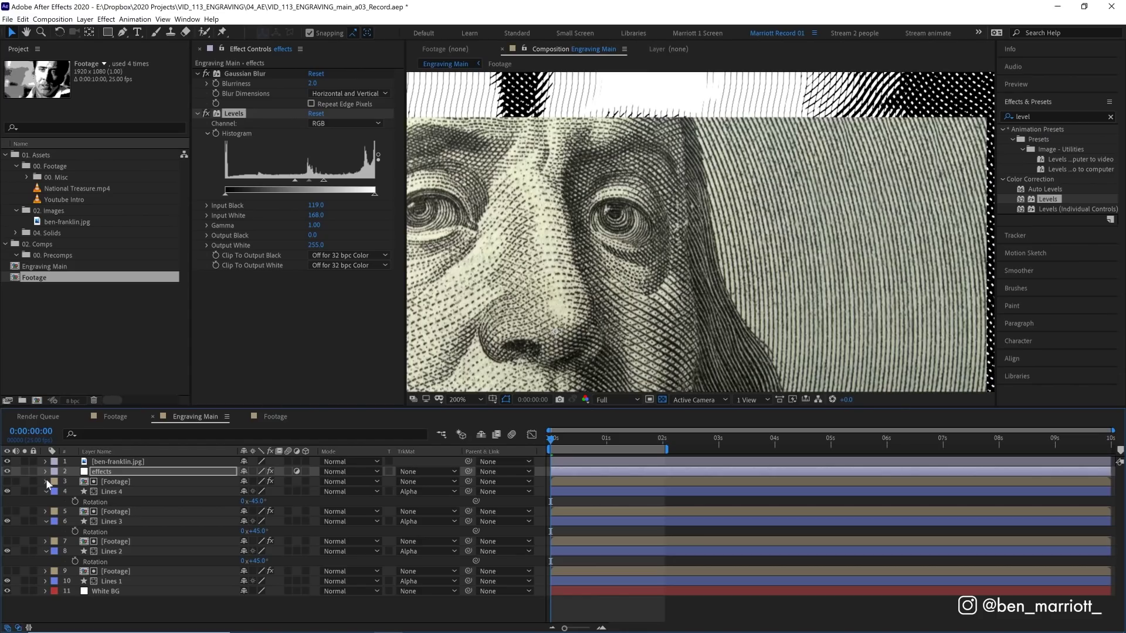
Step: Hide ben-franklin.jpg and recenter the viewer at 100% on the full engraved face
click(8, 462)
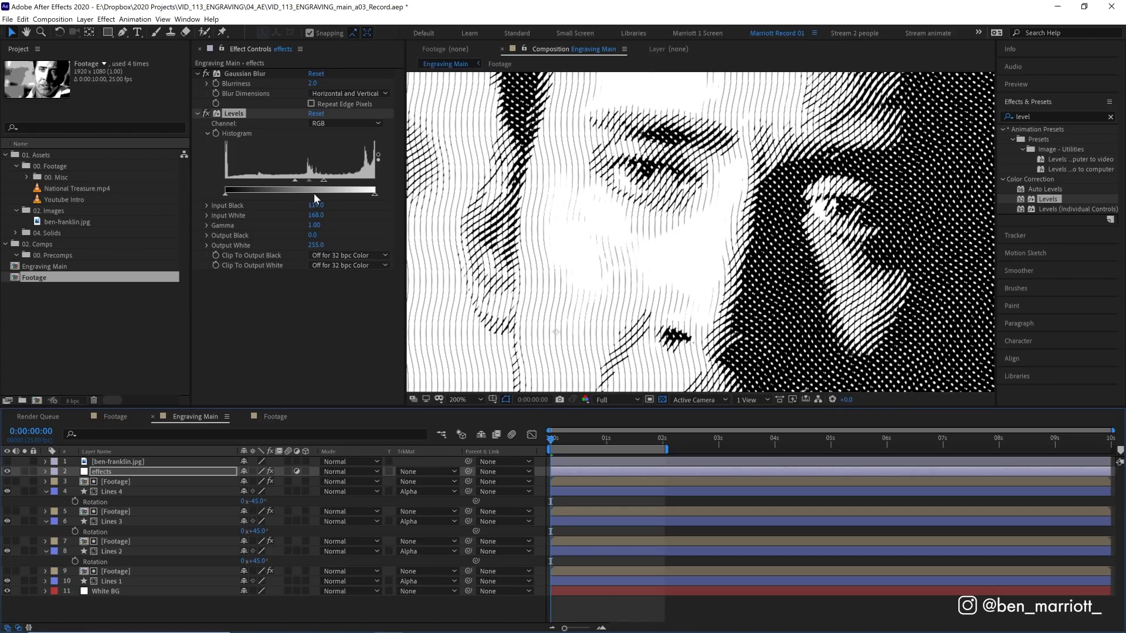
scroll(773, 246, down, 1)
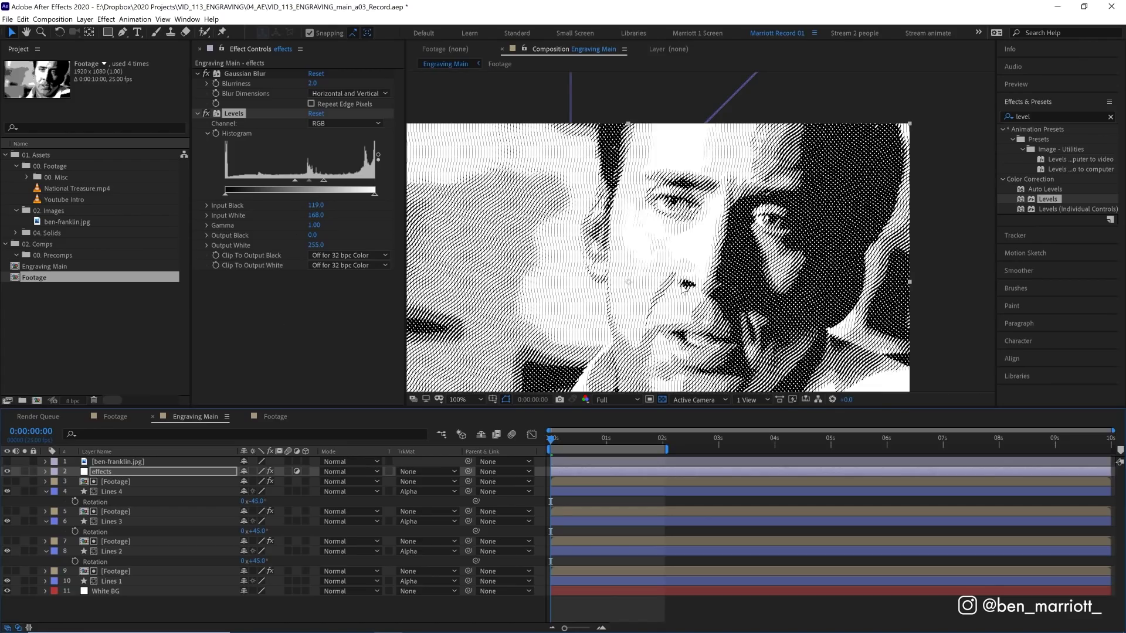
key(space)
drag(683, 286, 709, 234)
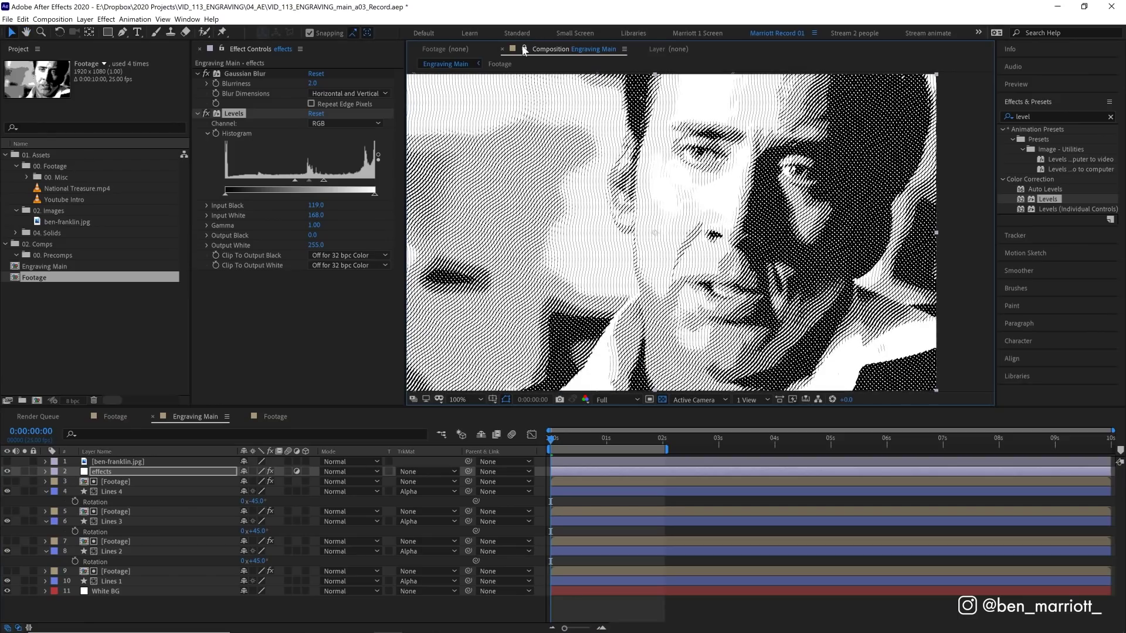
Step: Open the Footage precomp beside Engraving Main and preview both side by side
double_click(143, 482)
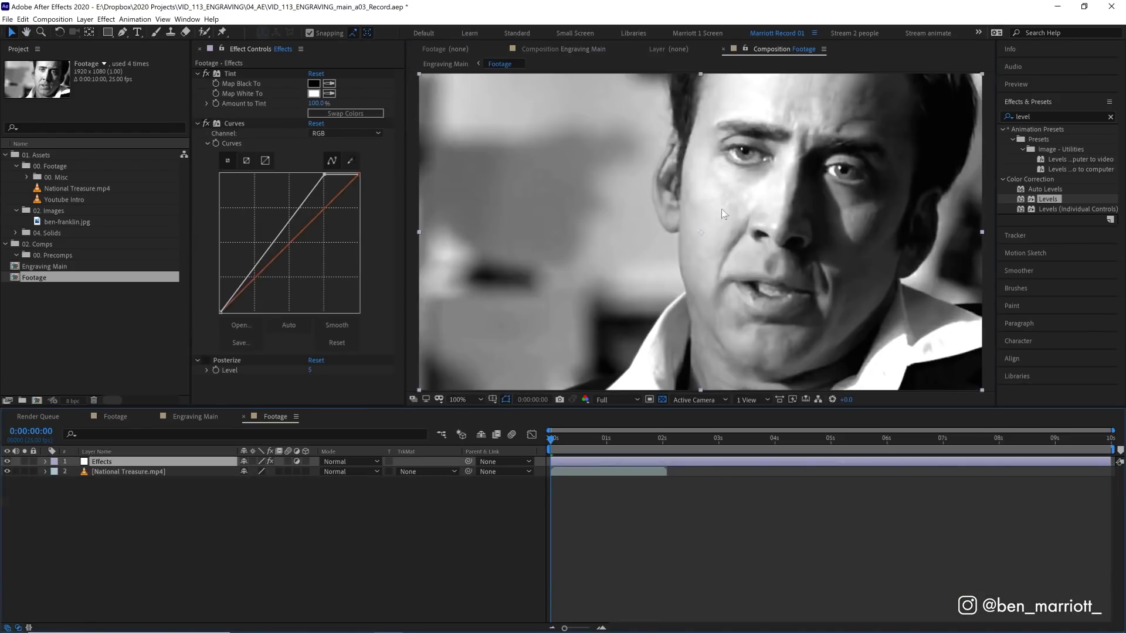
drag(774, 49, 989, 206)
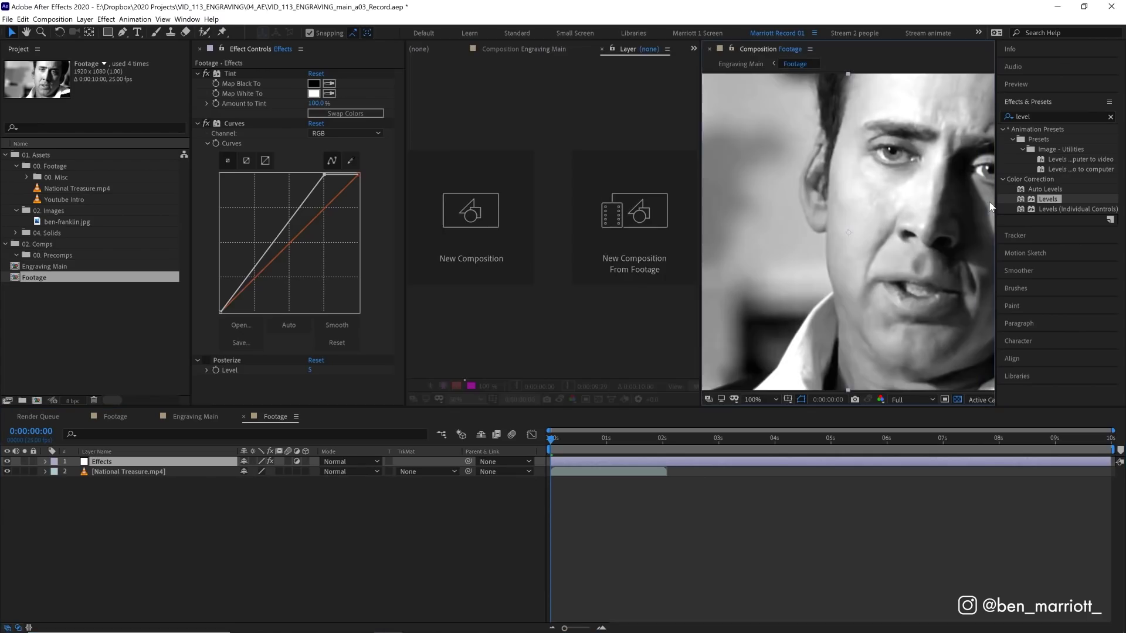
click(537, 50)
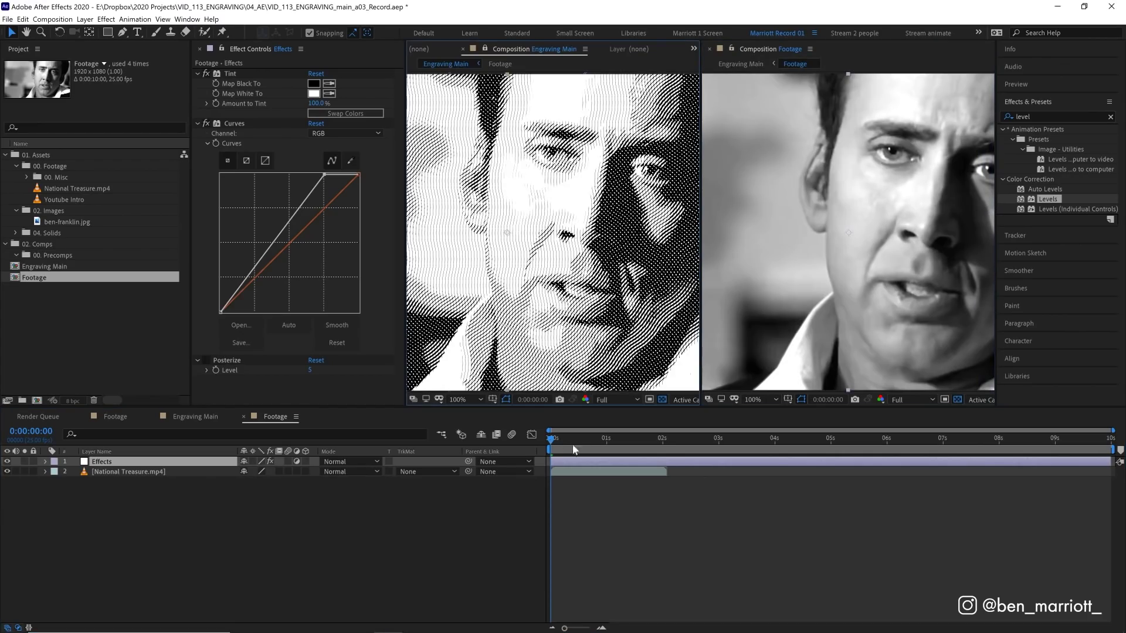
key(space)
key(space)
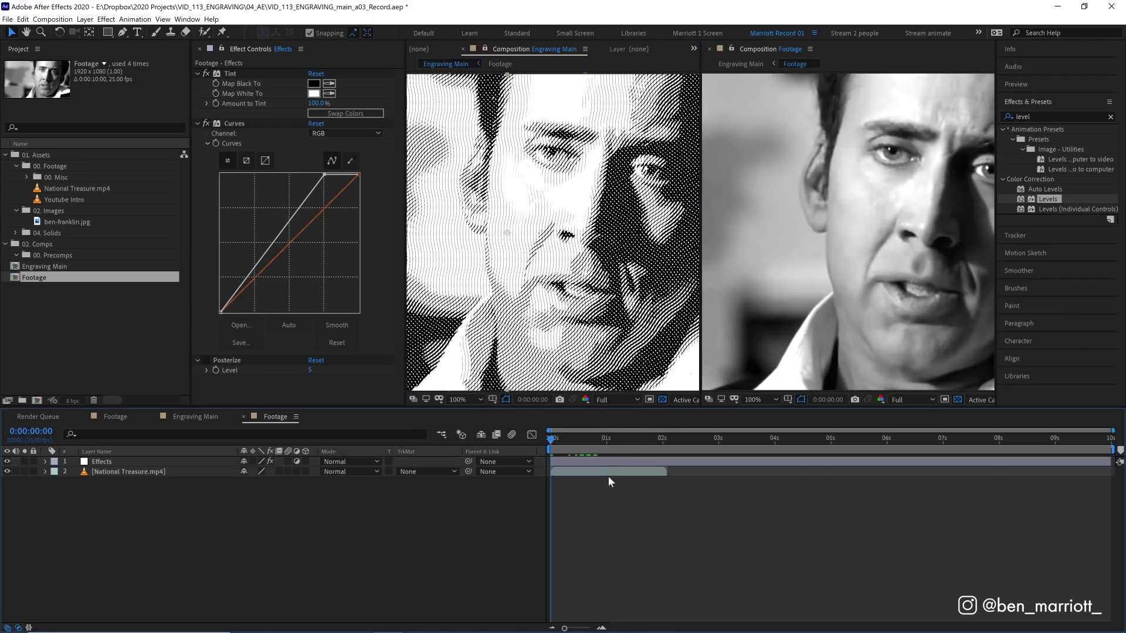
Step: Add a Noise adjustment layer below Effects, with the Noise effect's amount at 50%
key(ctrl+alt+y)
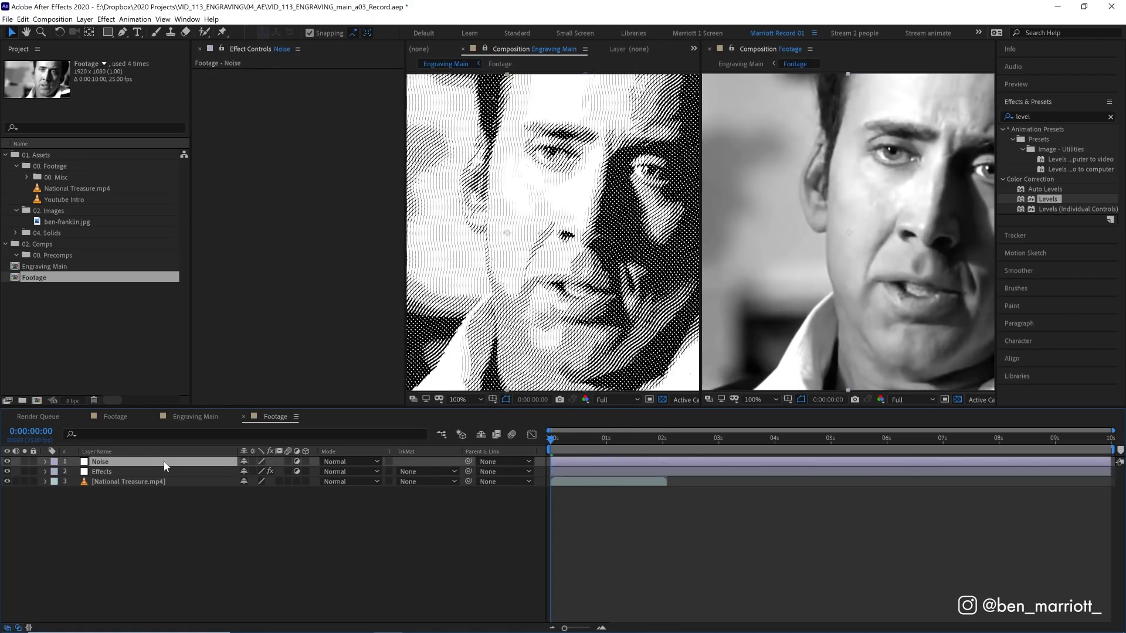
mouse_move(166, 463)
mouse_down()
mouse_move(168, 489)
mouse_move(165, 479)
mouse_up()
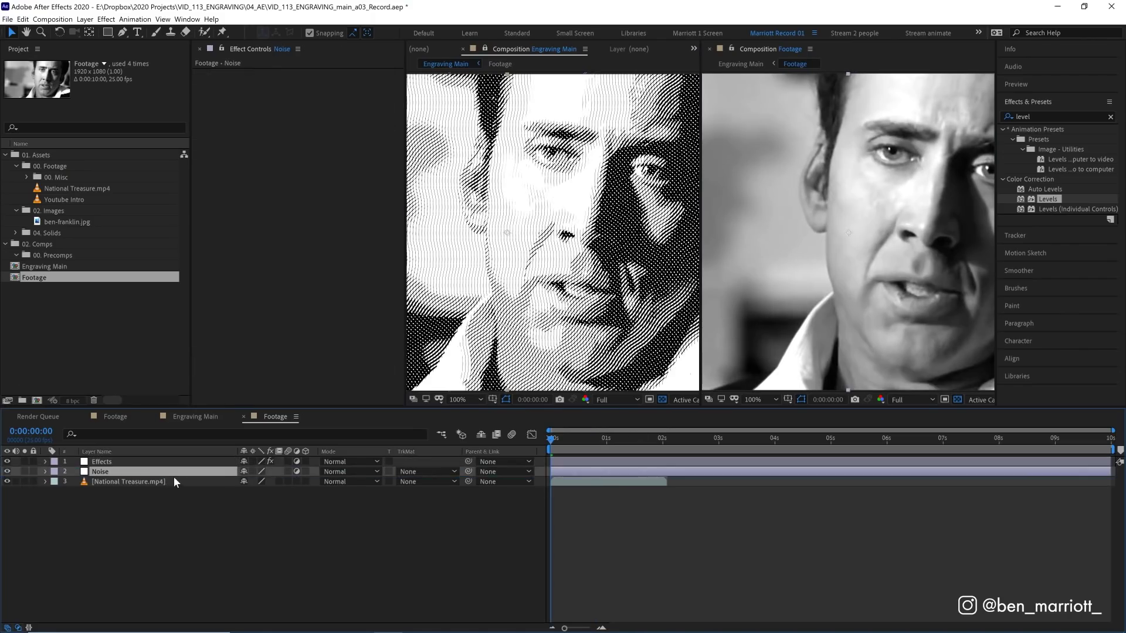
double_click(1033, 115)
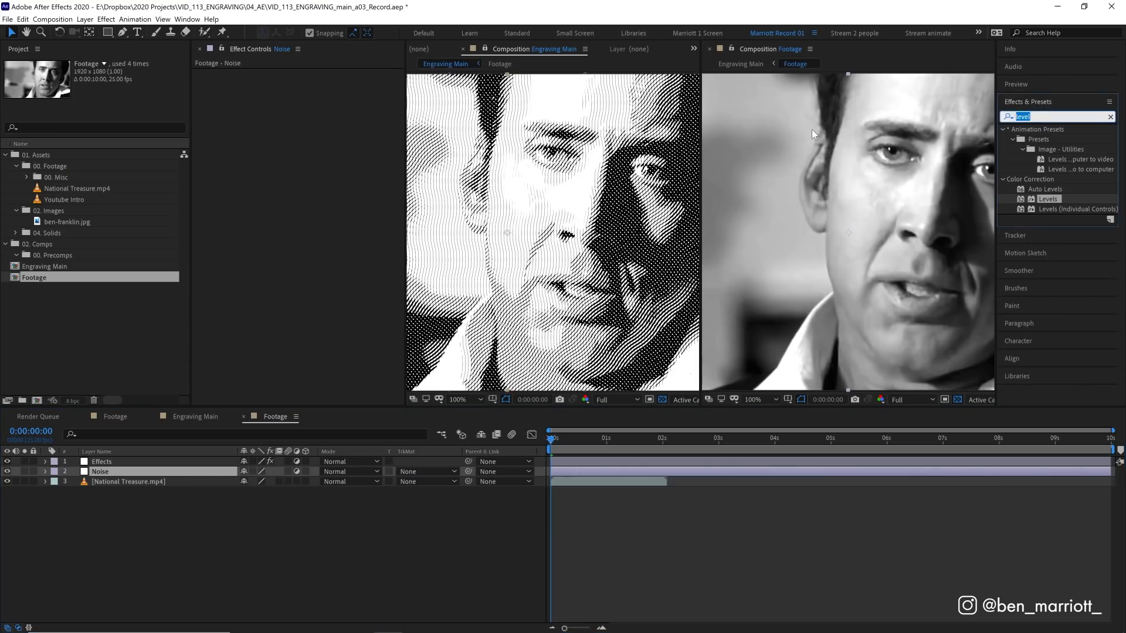
text(noise)
double_click(1060, 180)
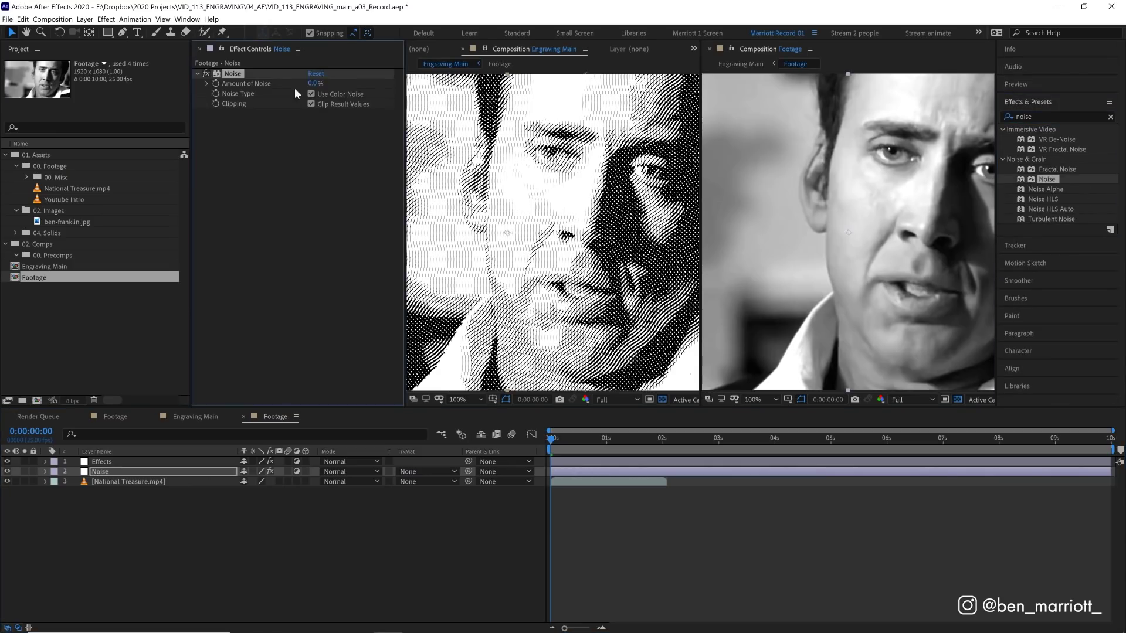
click(313, 83)
text(50)
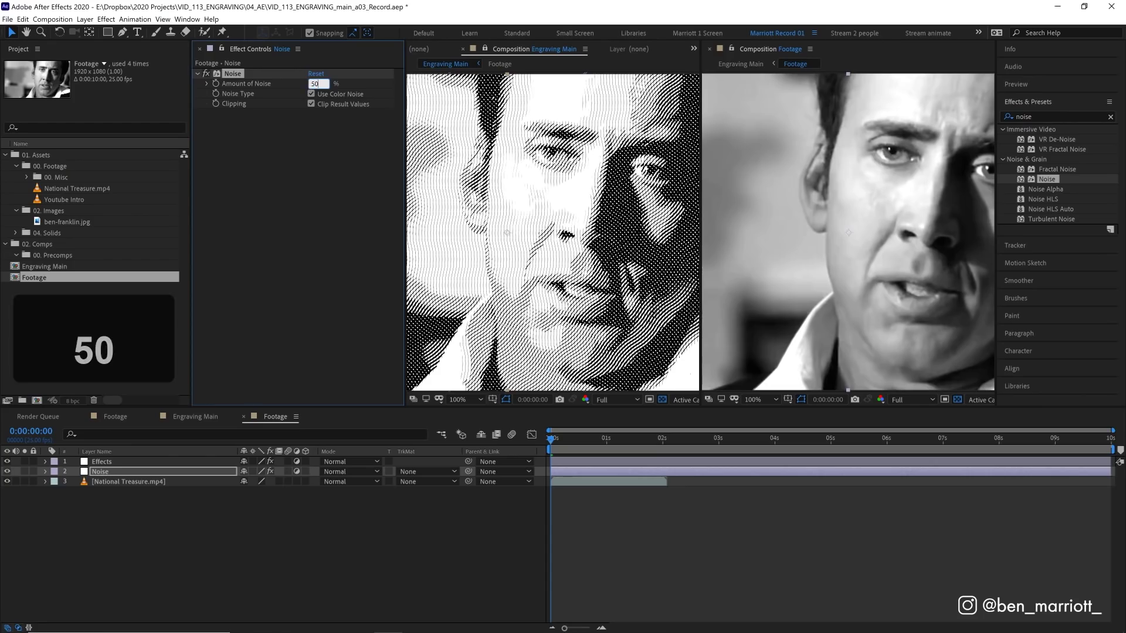
key(Return)
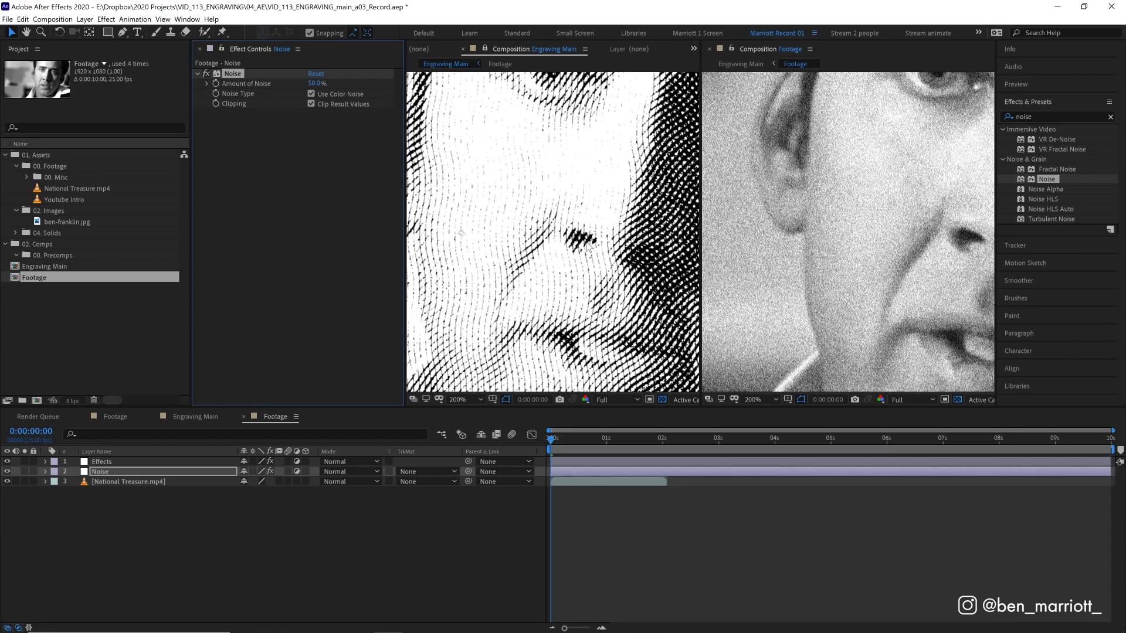
Step: Preview the grainy engraving, toggling ben-franklin.jpg on and off to compare
key(space)
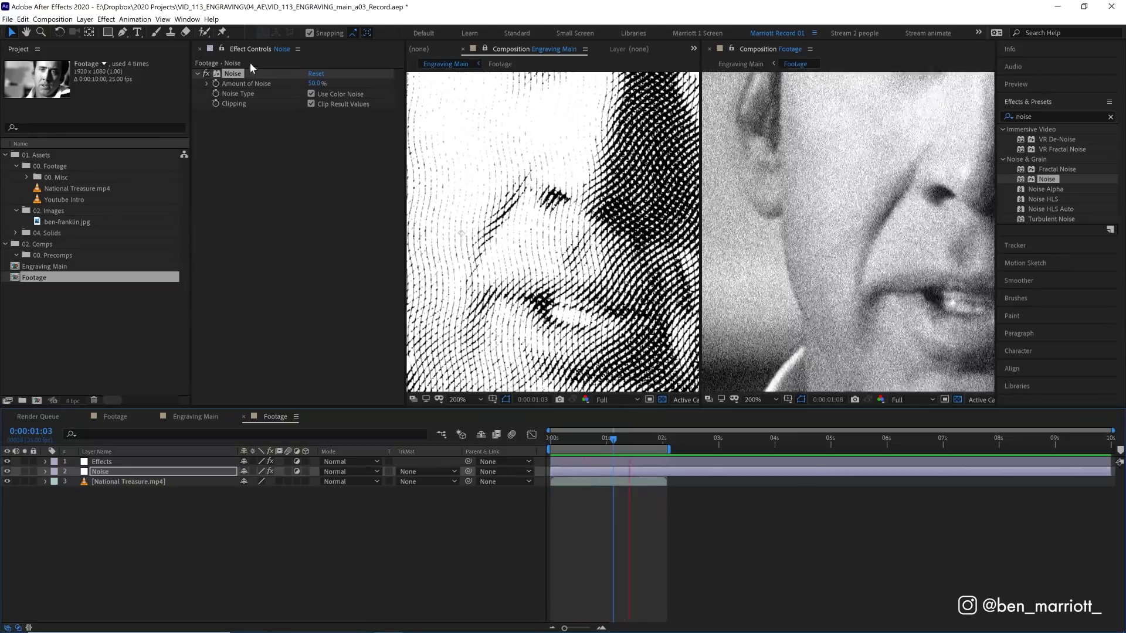
key(space)
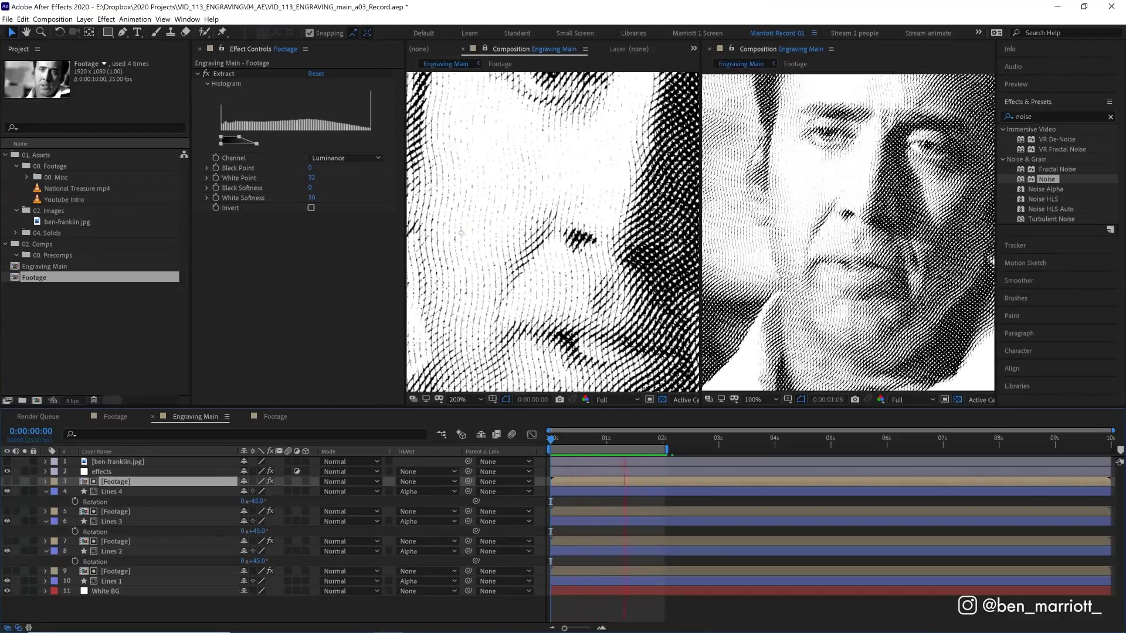
key(space)
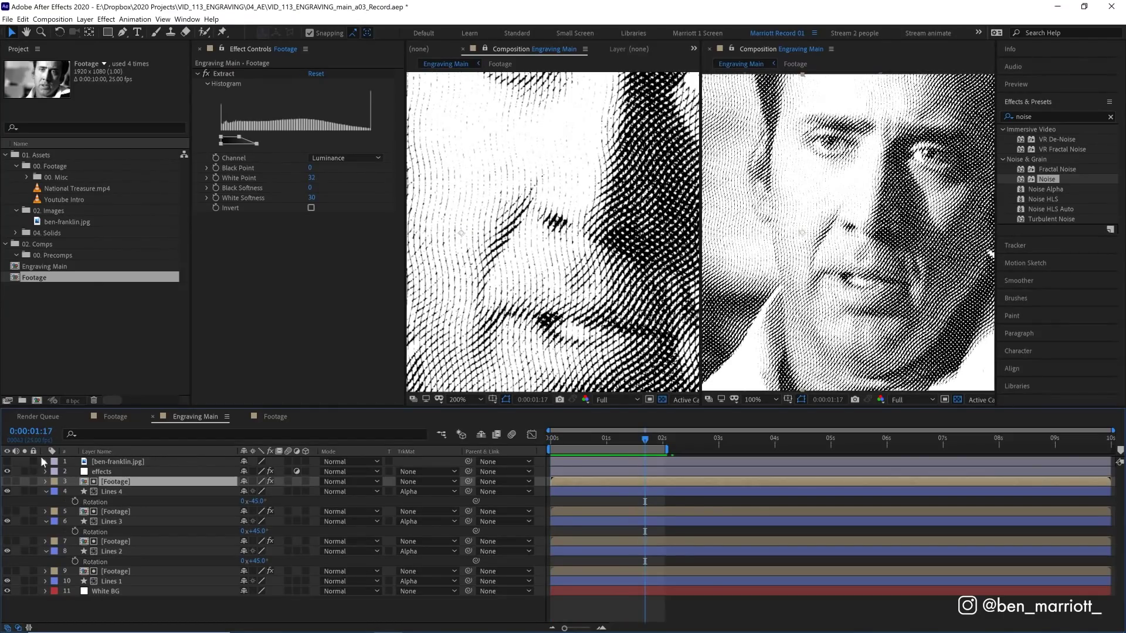
click(8, 462)
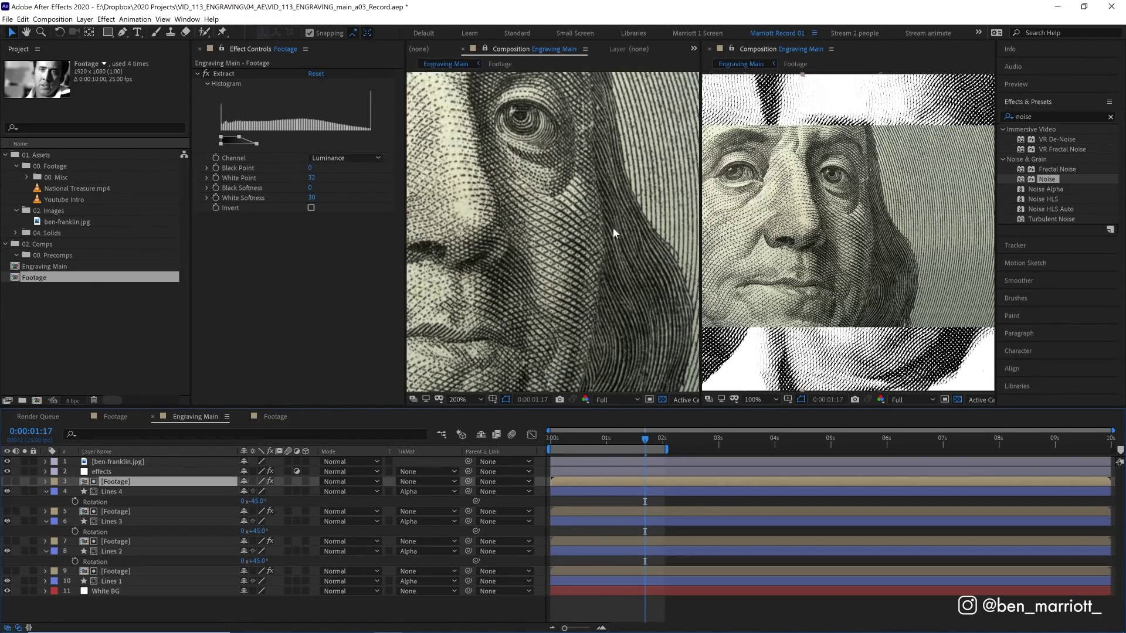
click(8, 462)
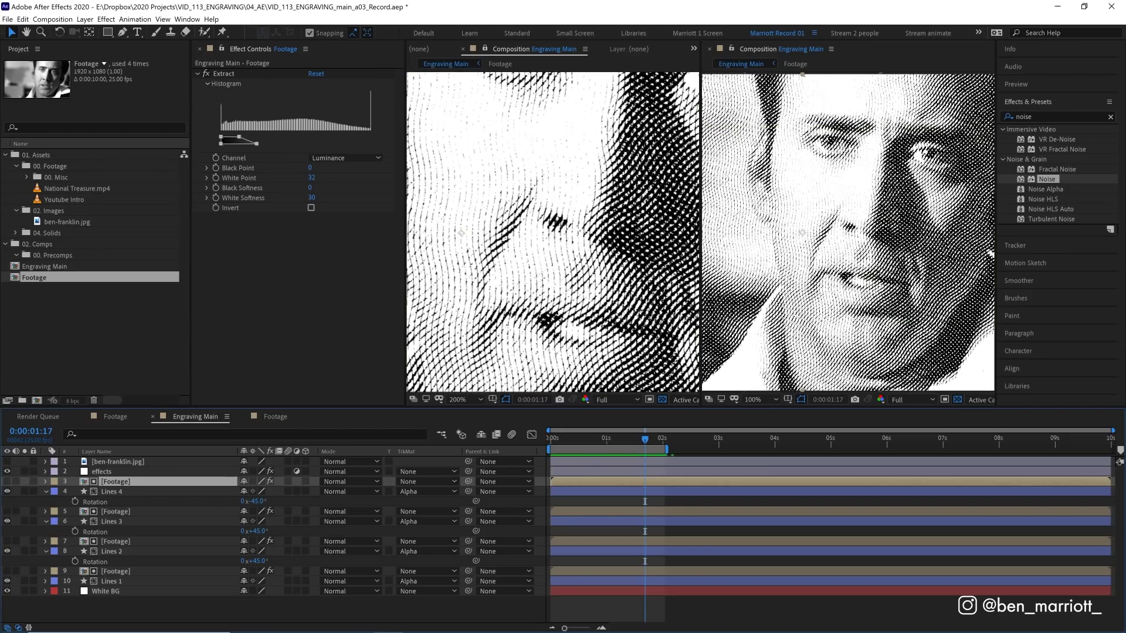
Step: Swap the Noise effect for Fractal Noise with its Transform Scale set to 10
double_click(628, 483)
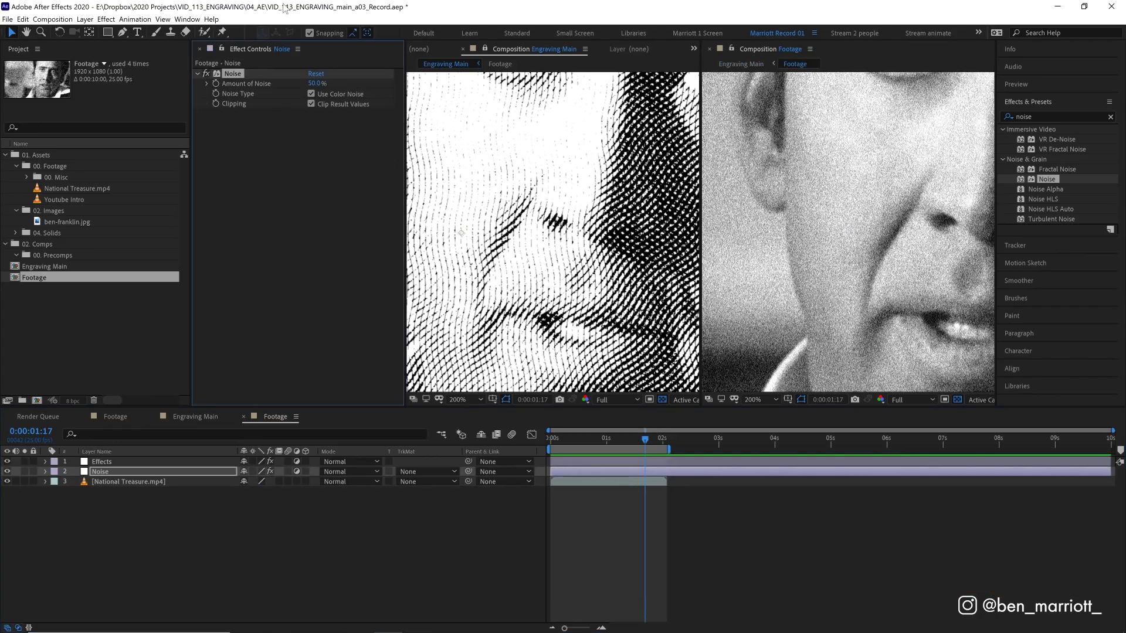
key(BackSpace)
click(1050, 117)
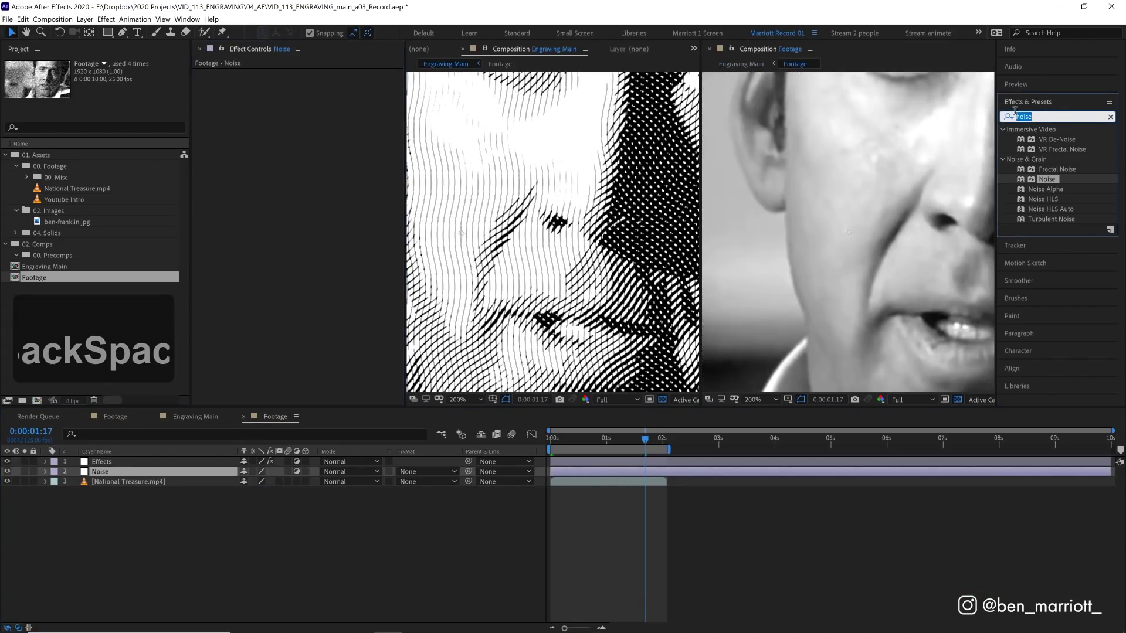
text(fract)
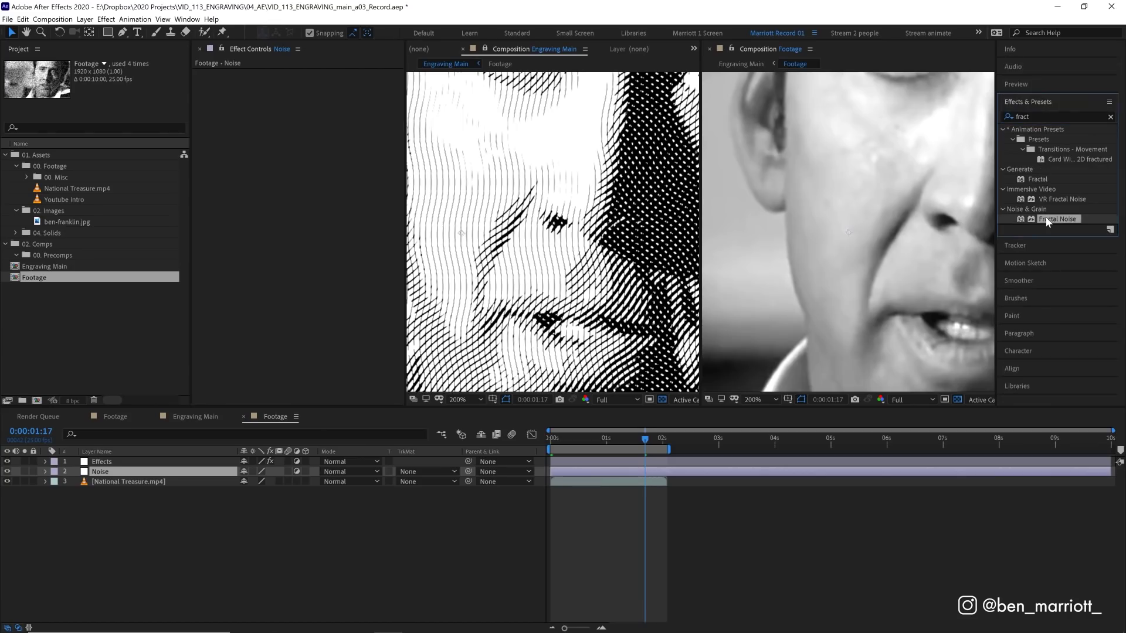
drag(1056, 218, 866, 213)
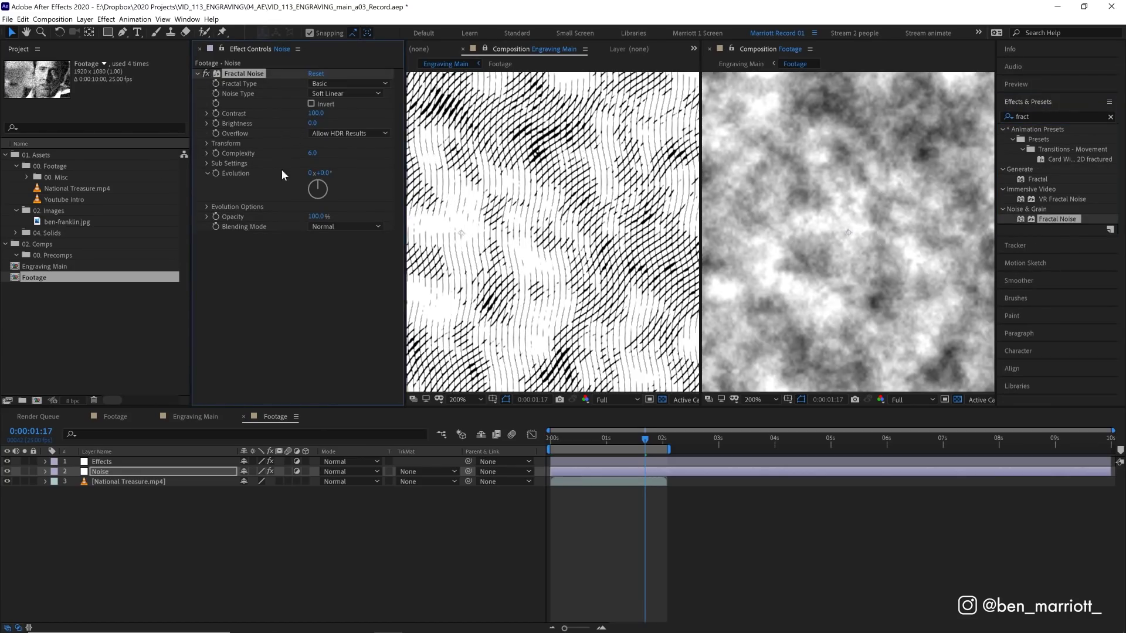
click(208, 143)
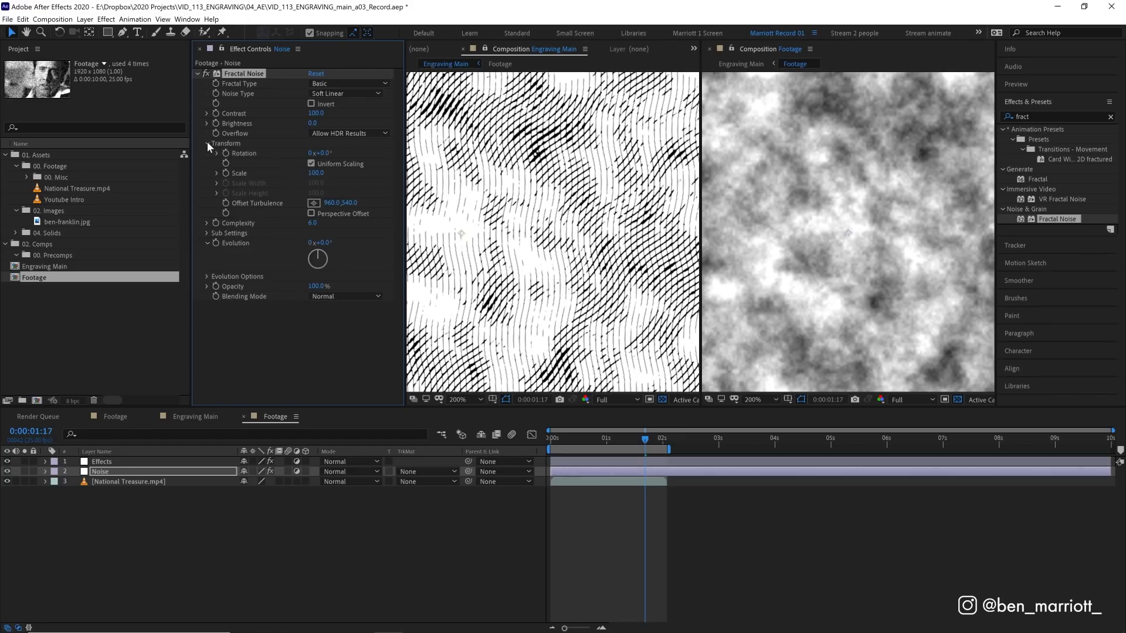
click(315, 173)
text(10)
key(Return)
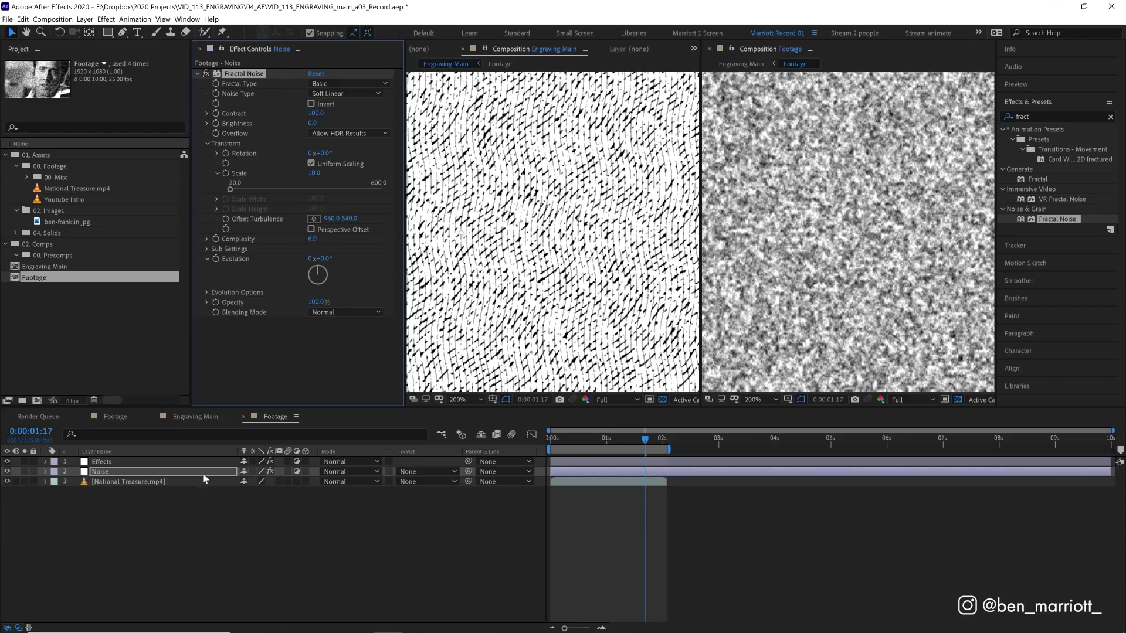
Step: Set the Noise layer's blend mode to Overlay
click(345, 473)
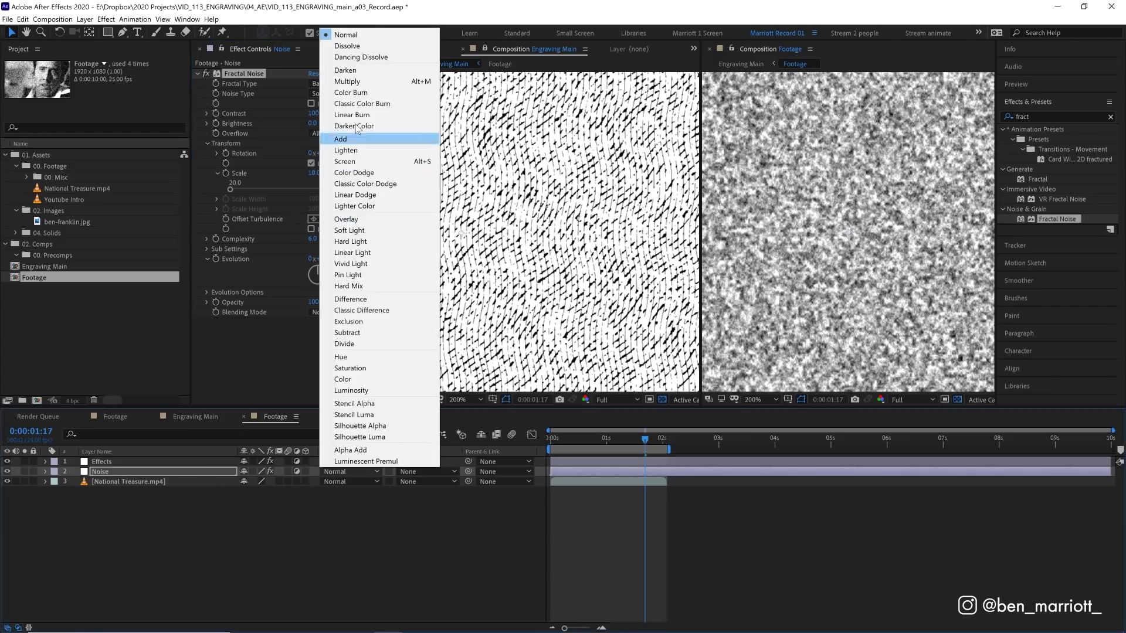
click(352, 224)
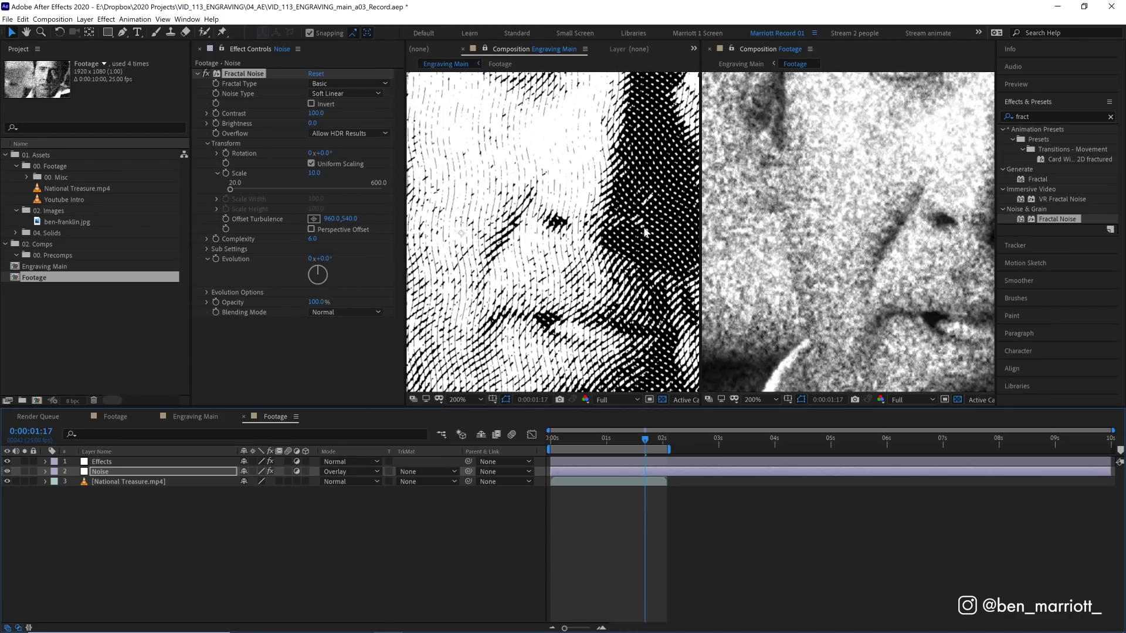
scroll(604, 232, down, 2)
scroll(790, 234, down, 2)
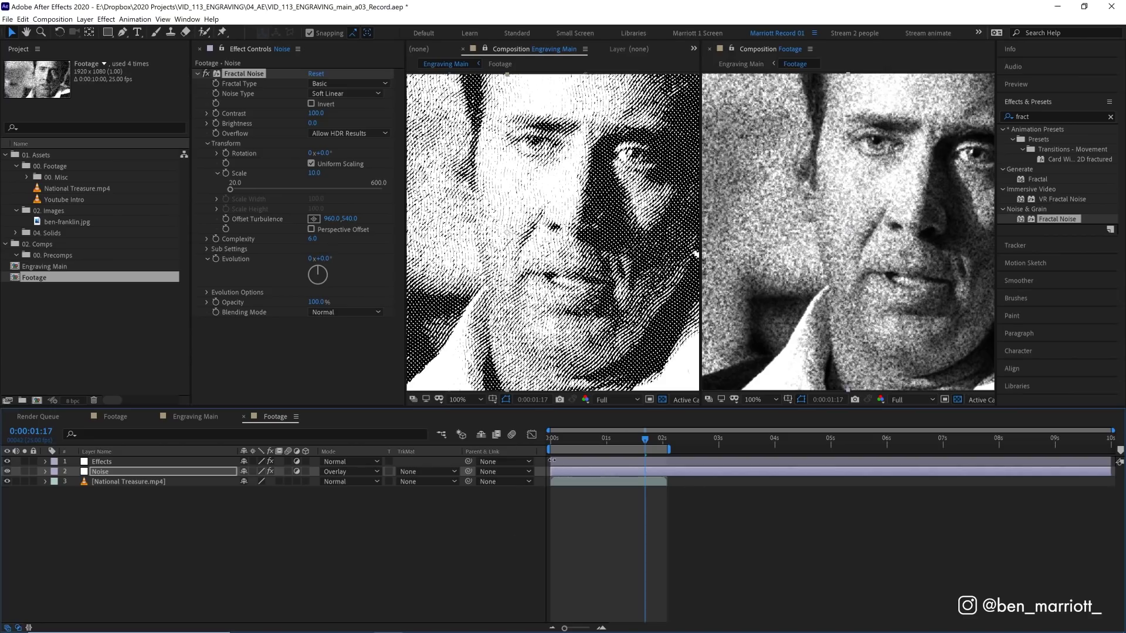
Step: Set the Noise layer's Opacity to 50% and reframe the face in the viewer
key(t)
click(248, 482)
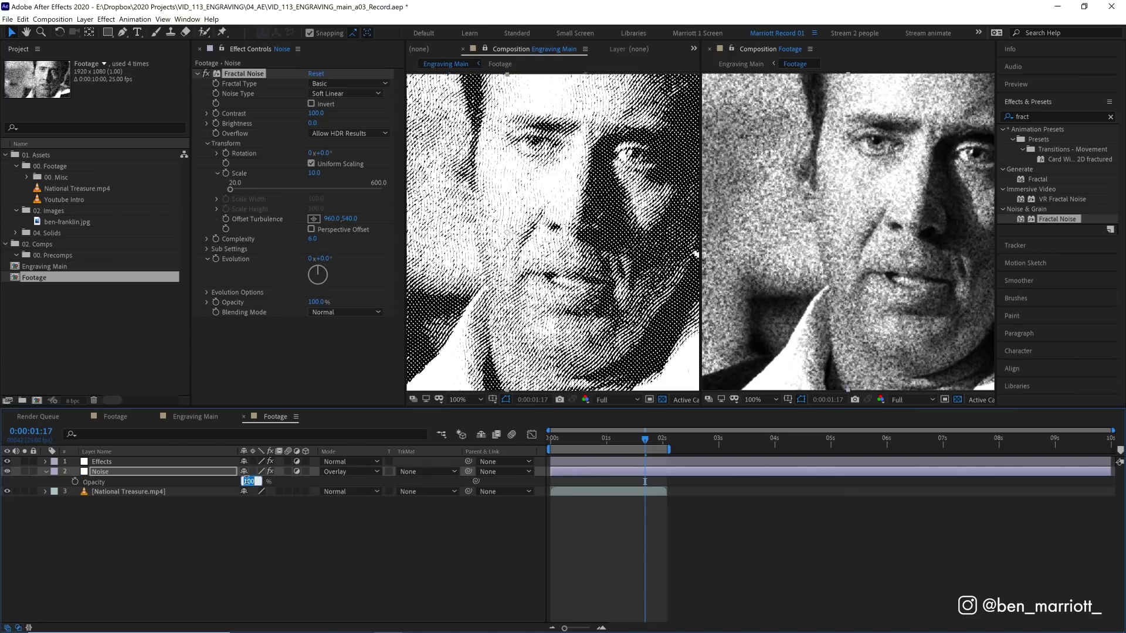
text(50)
key(Return)
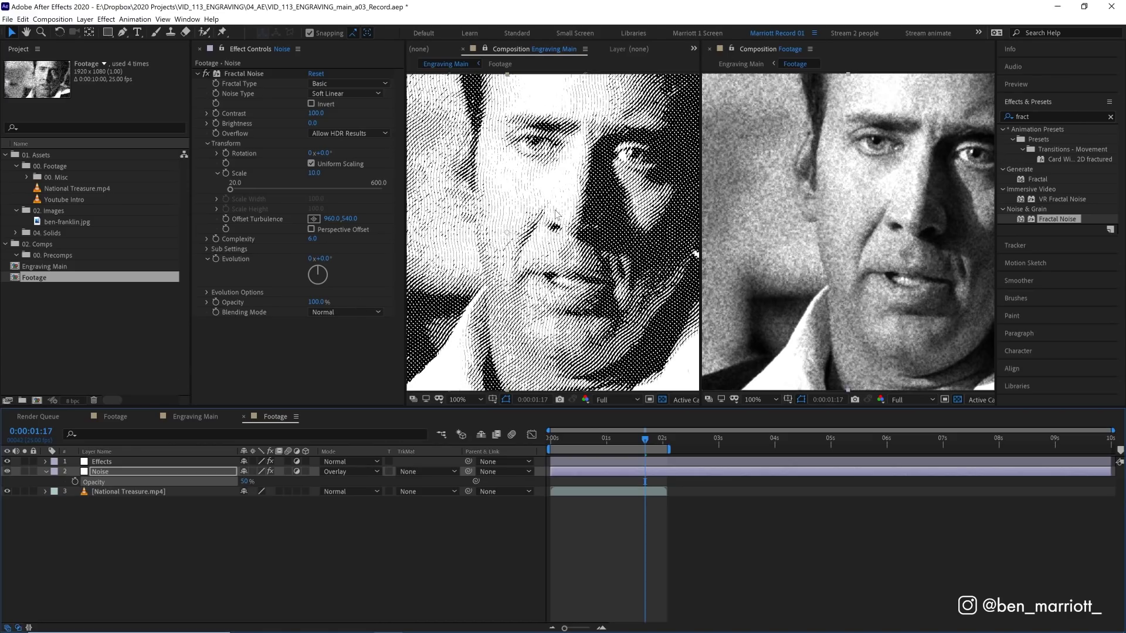
drag(557, 249, 616, 255)
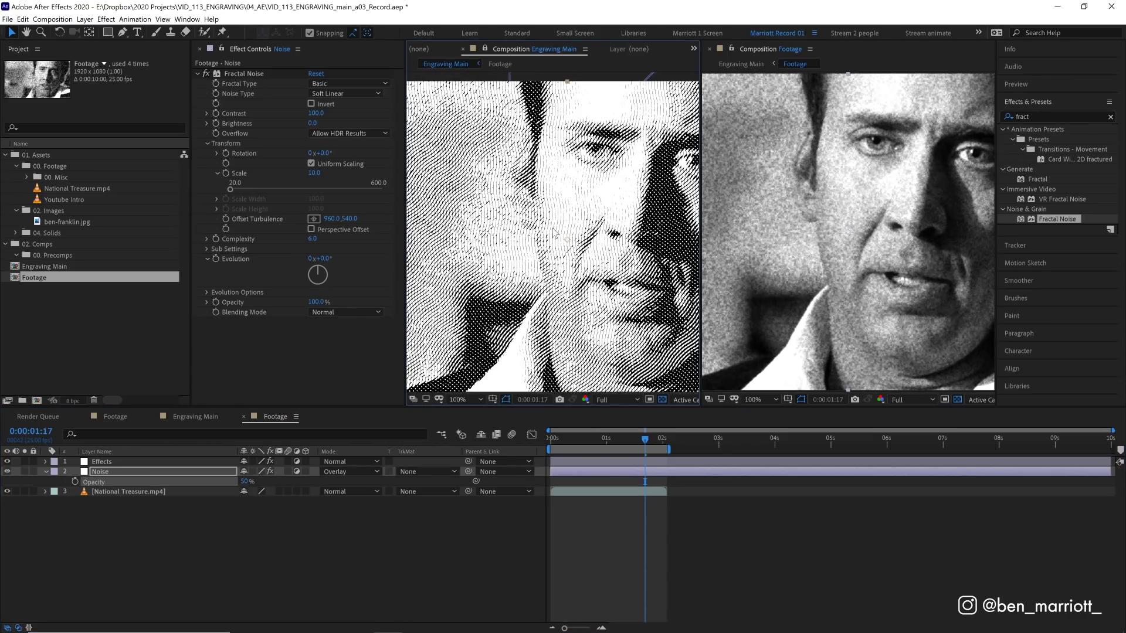
Step: Toggle the Noise layer off and on to compare, keeping its opacity at 50%
click(7, 472)
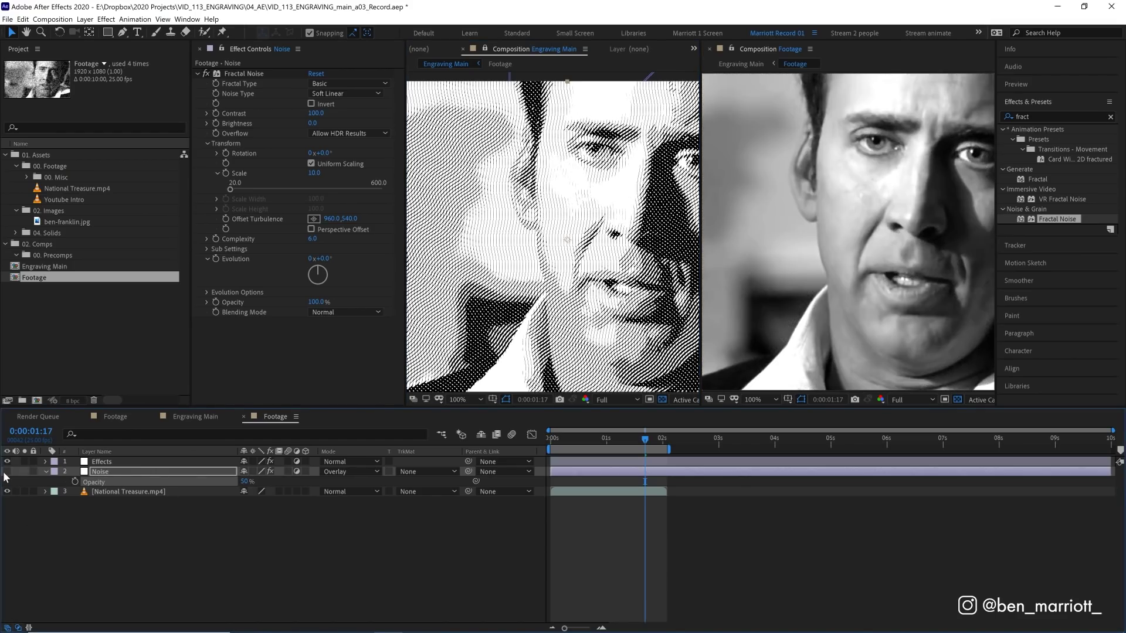
click(8, 472)
click(7, 471)
click(7, 472)
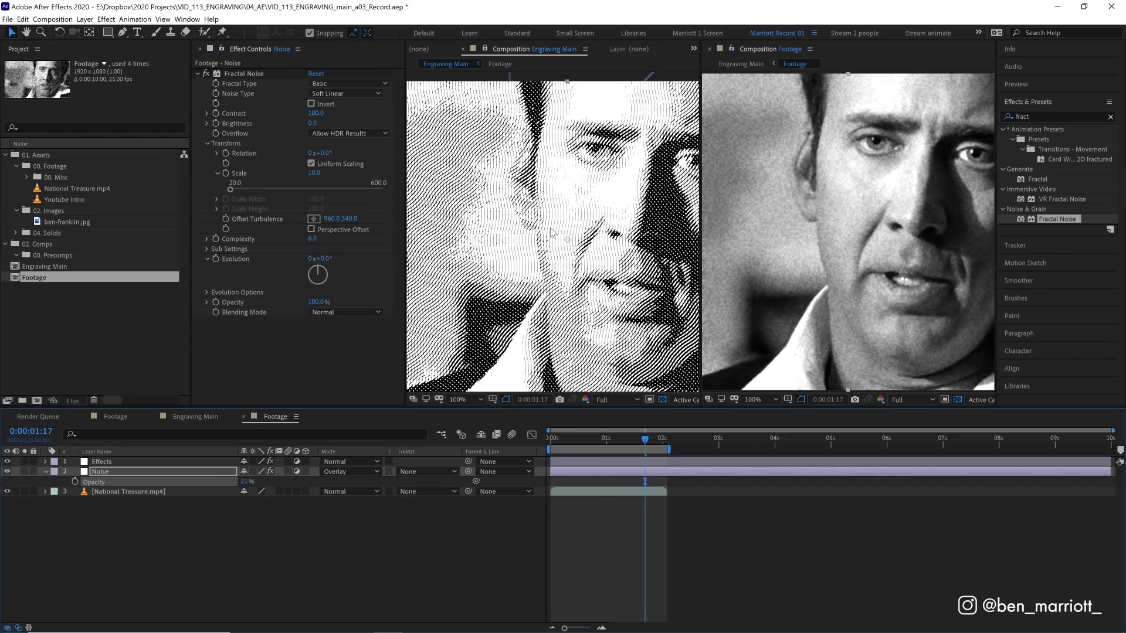
click(239, 481)
click(244, 481)
text(50)
key(Return)
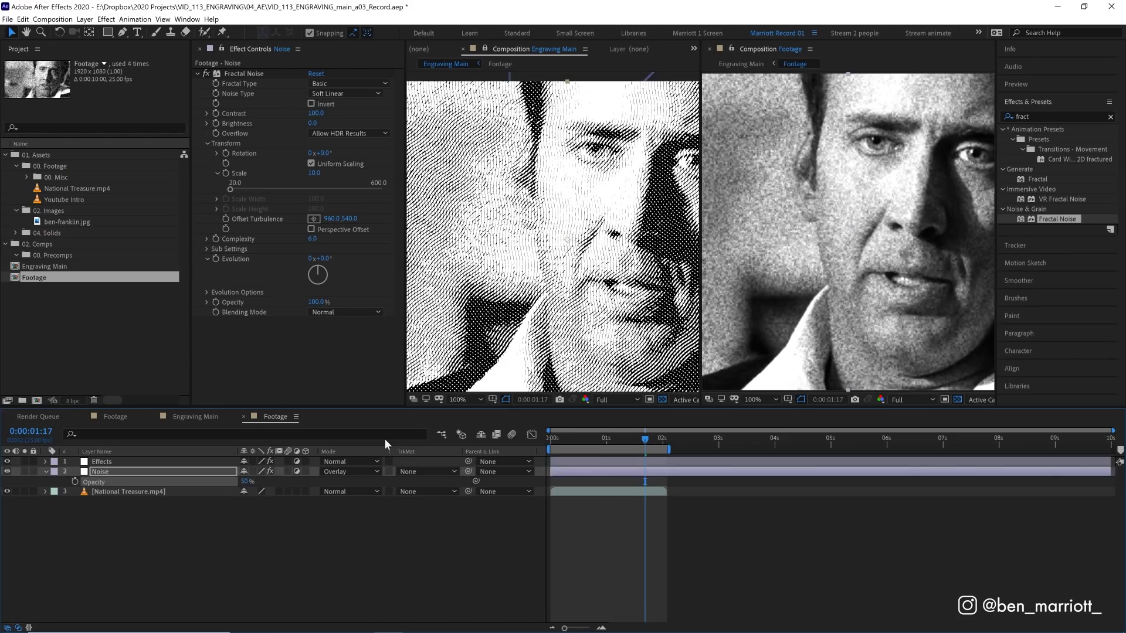
Step: Close the locked viewer, dock Engraving Main into the main viewer, and play it back
click(195, 416)
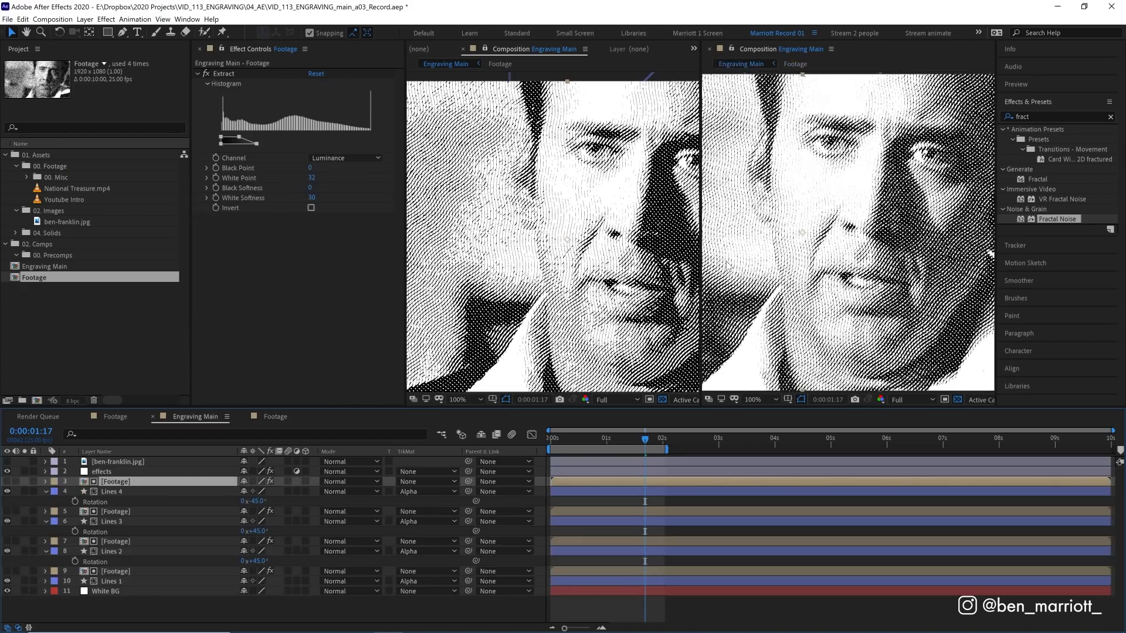
click(462, 49)
drag(772, 46, 676, 228)
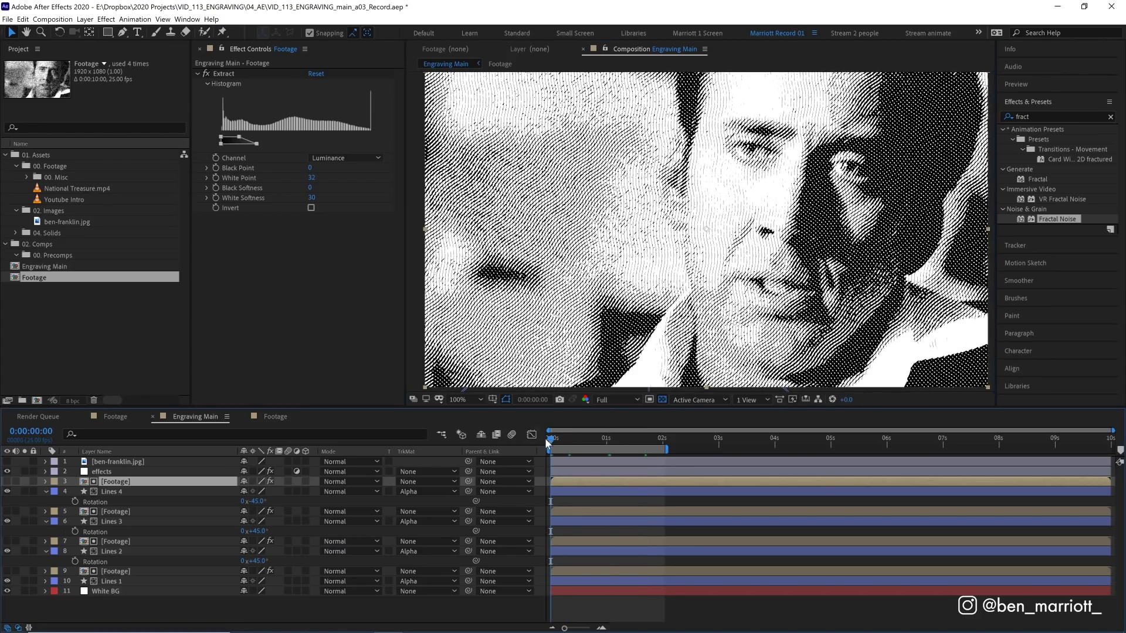
key(space)
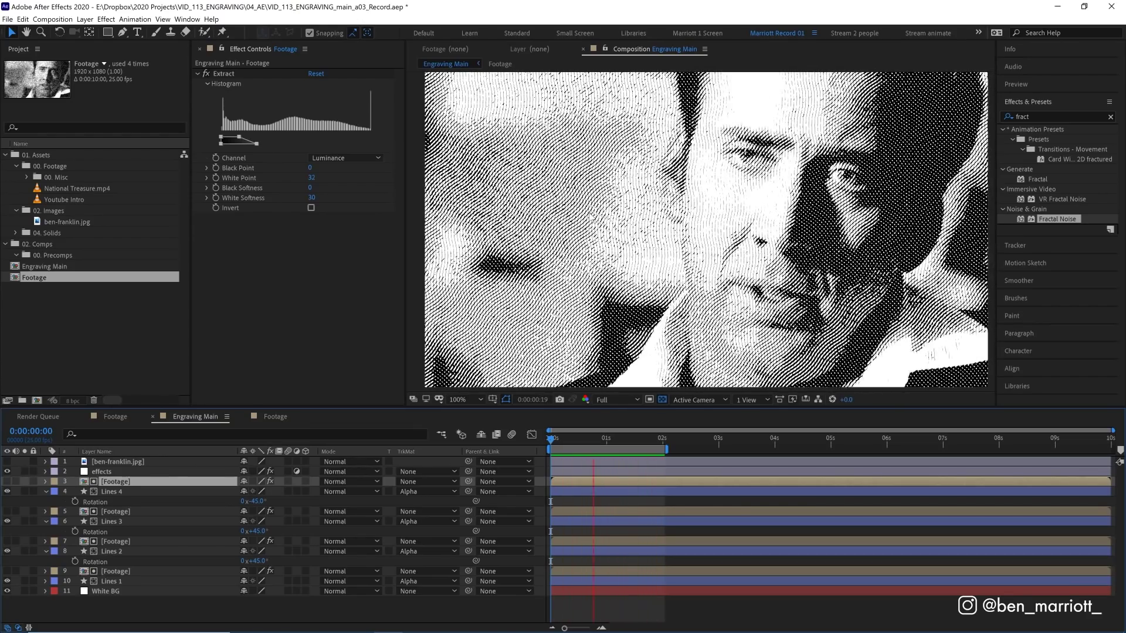
Step: In the Footage precomp, give Fractal Noise's Random Seed the expression time*4
double_click(195, 481)
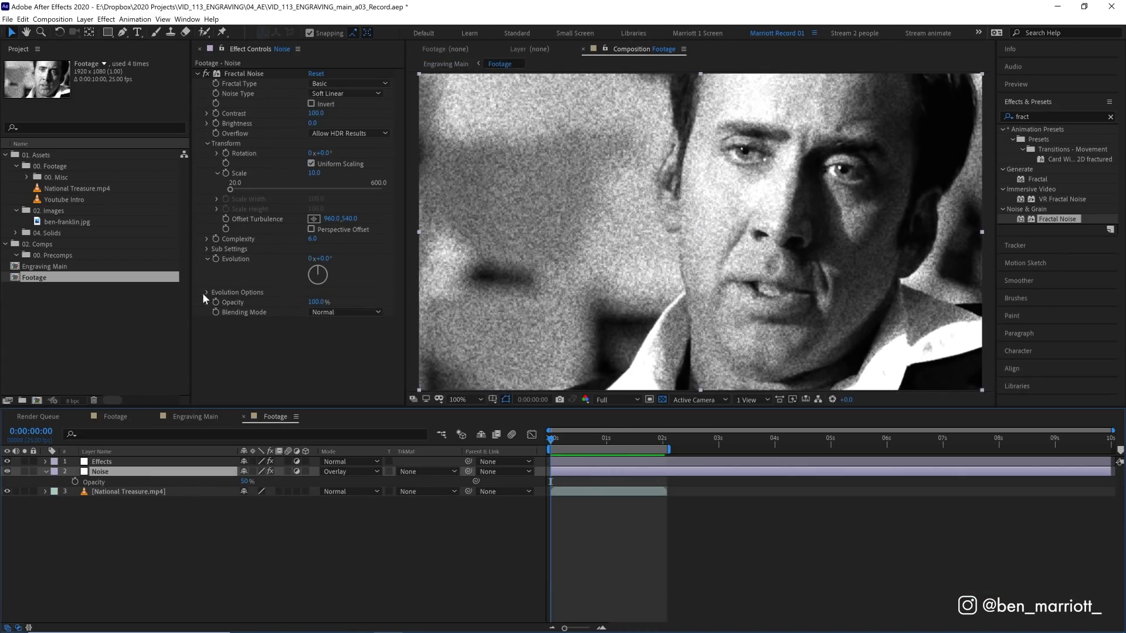
click(209, 291)
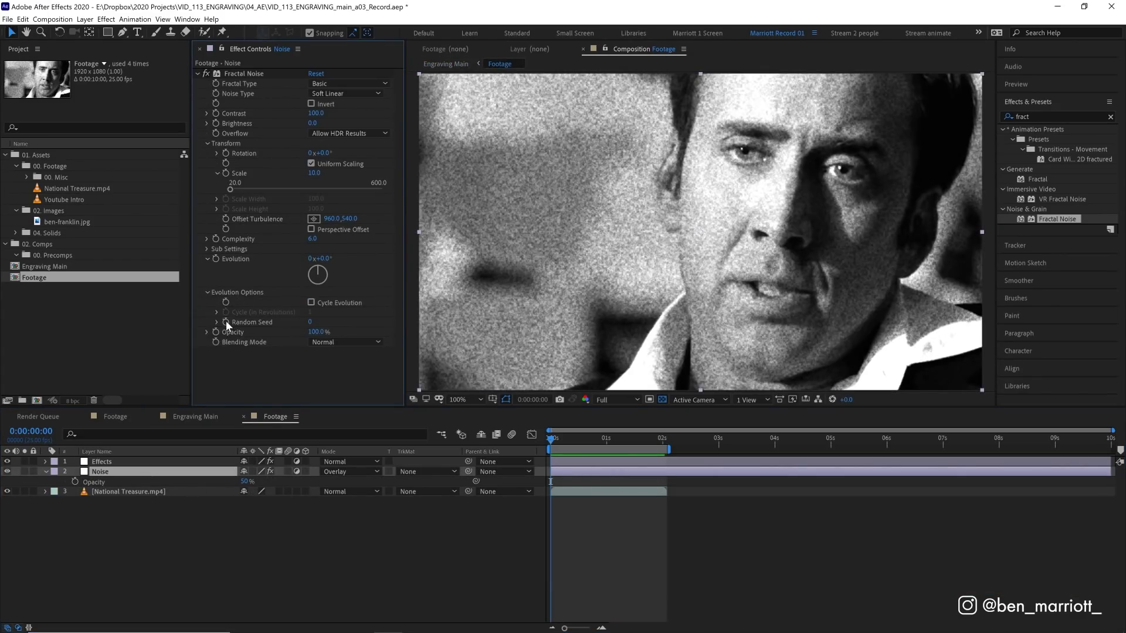
alt+click(227, 321)
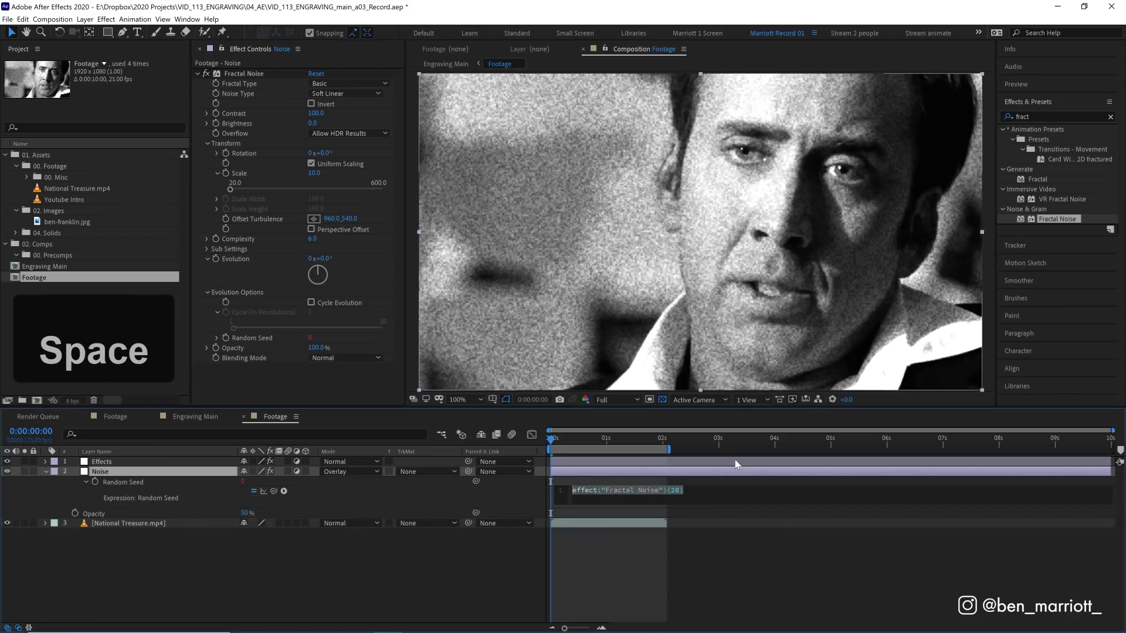
text(time*)
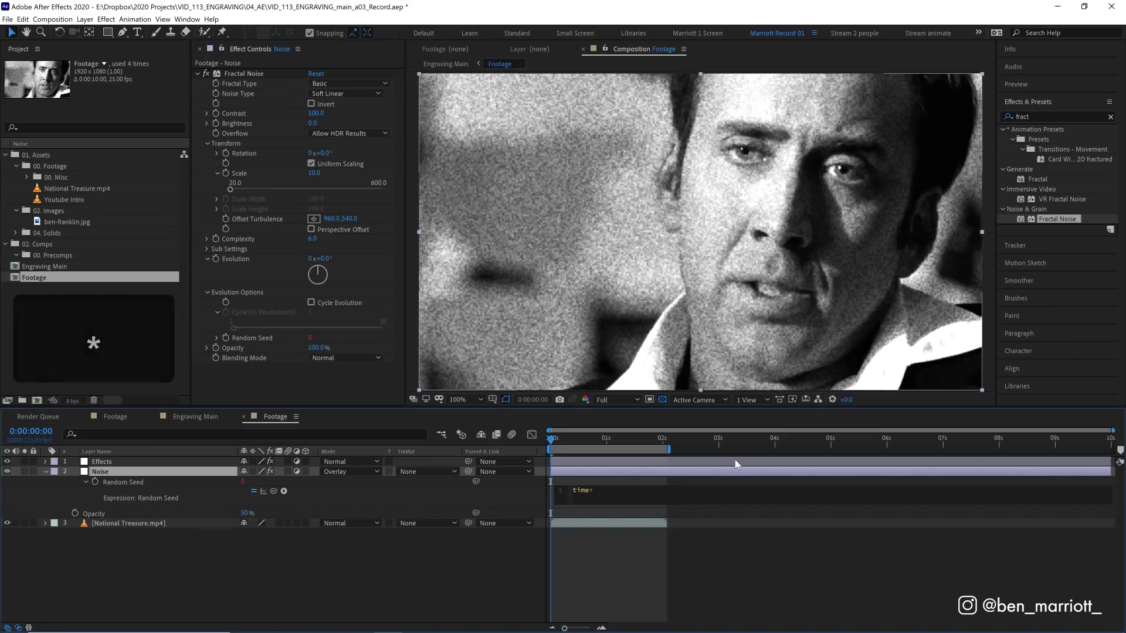
text(4)
click(734, 459)
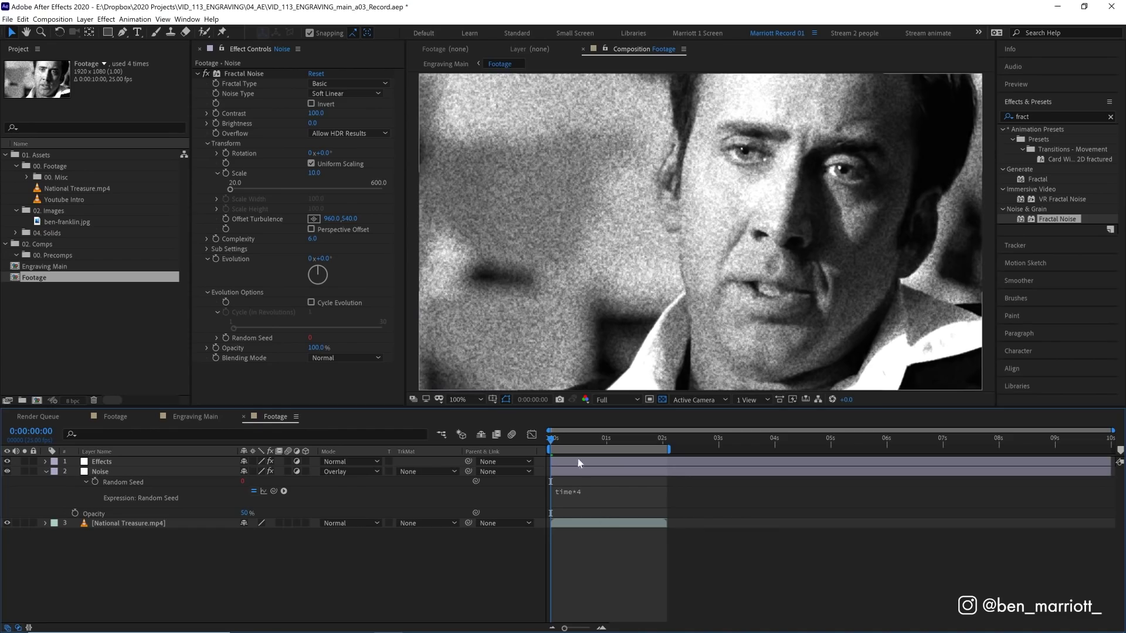
Step: Preview the boiling noise, then switch back to Engraving Main
key(space)
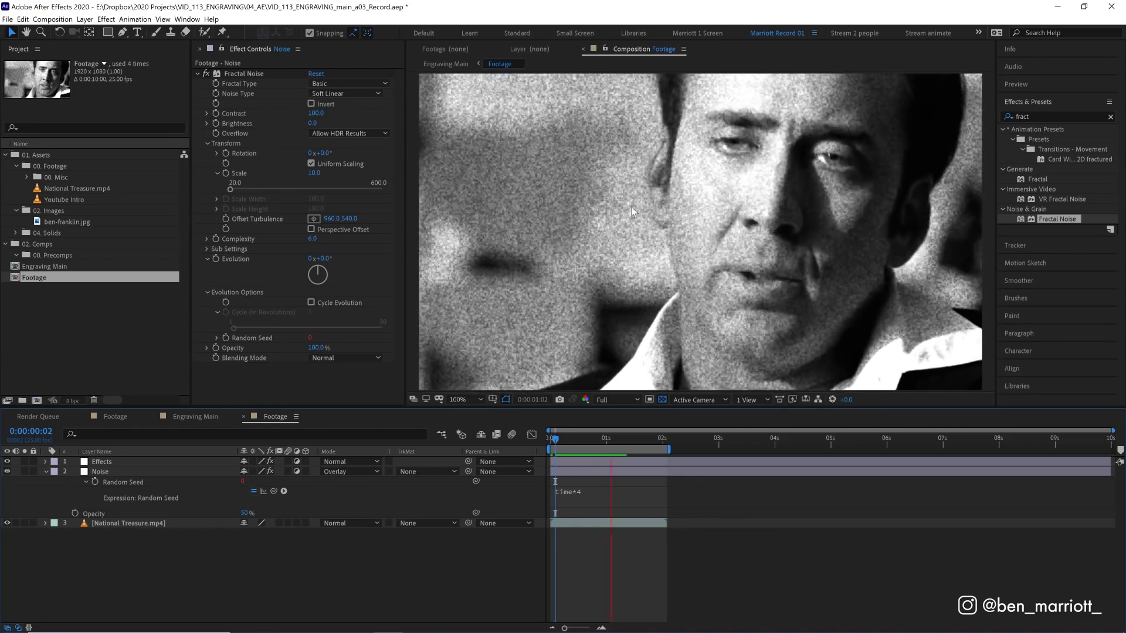
key(space)
click(195, 416)
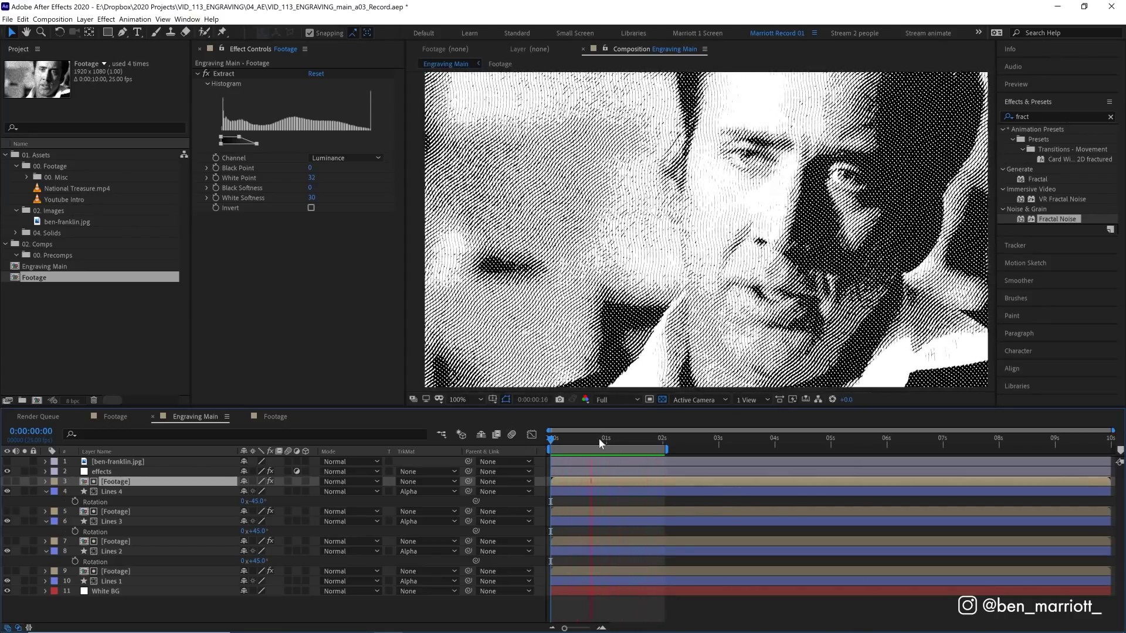
Step: Apply a Tint effect to the effects layer
click(112, 472)
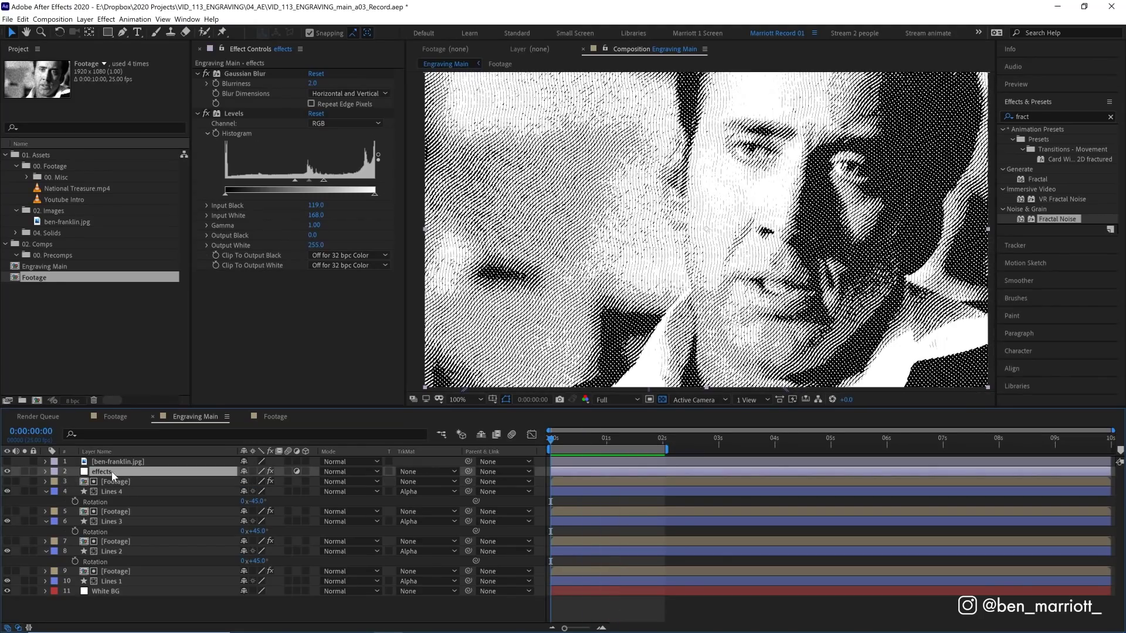
click(1059, 117)
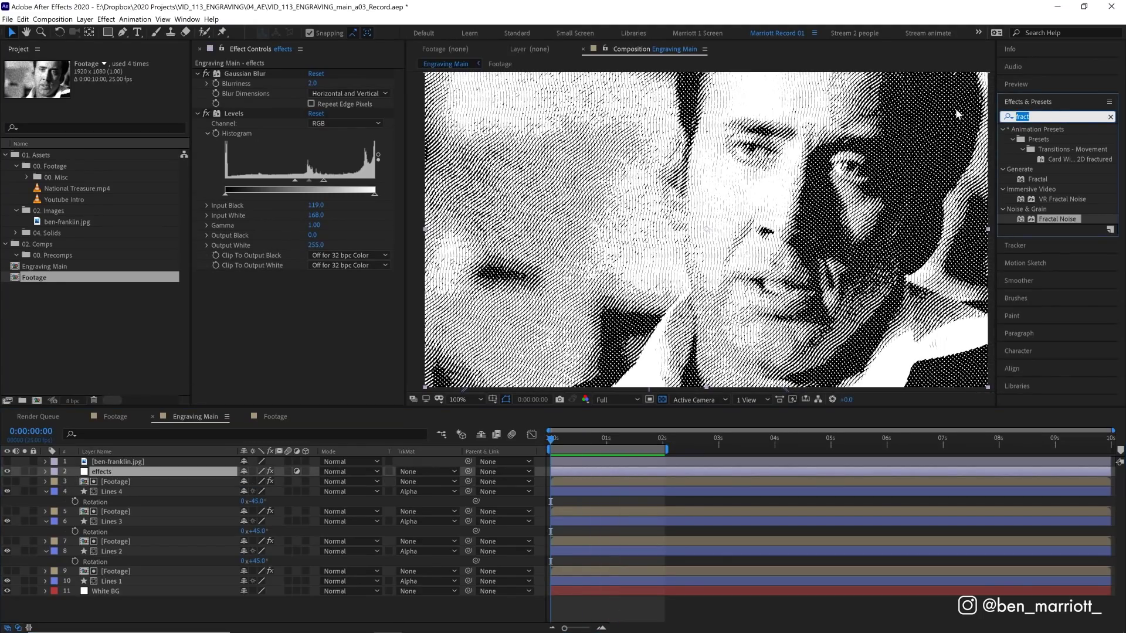
text(tint)
double_click(1045, 179)
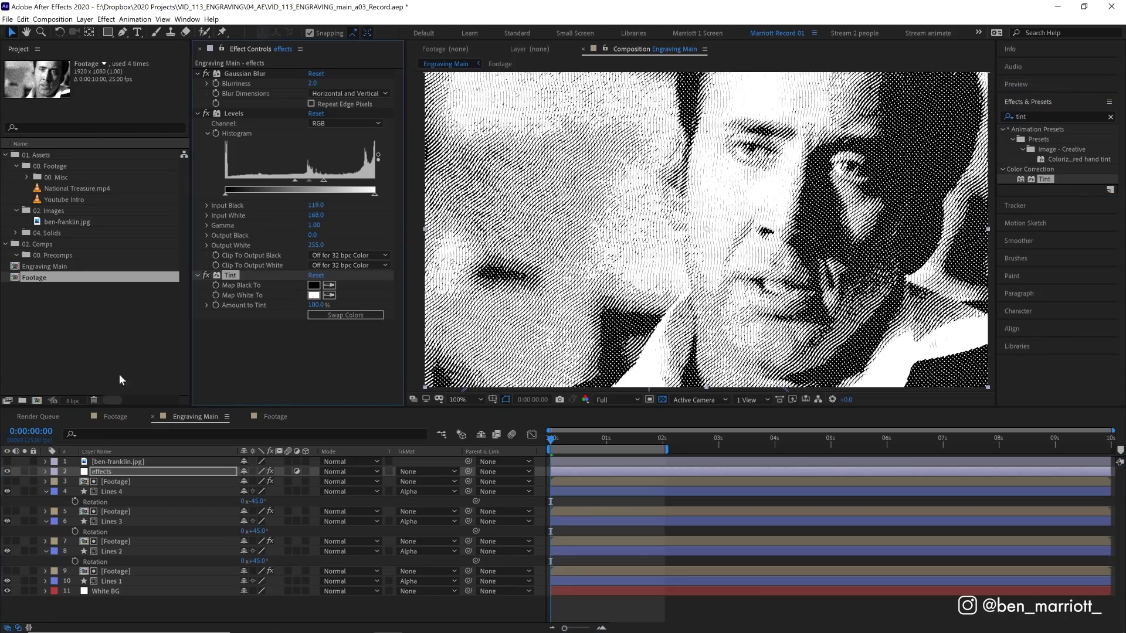
Step: Sample the Tint colour from ben-franklin.jpg with the eyedropper and preview the tinted result
click(7, 462)
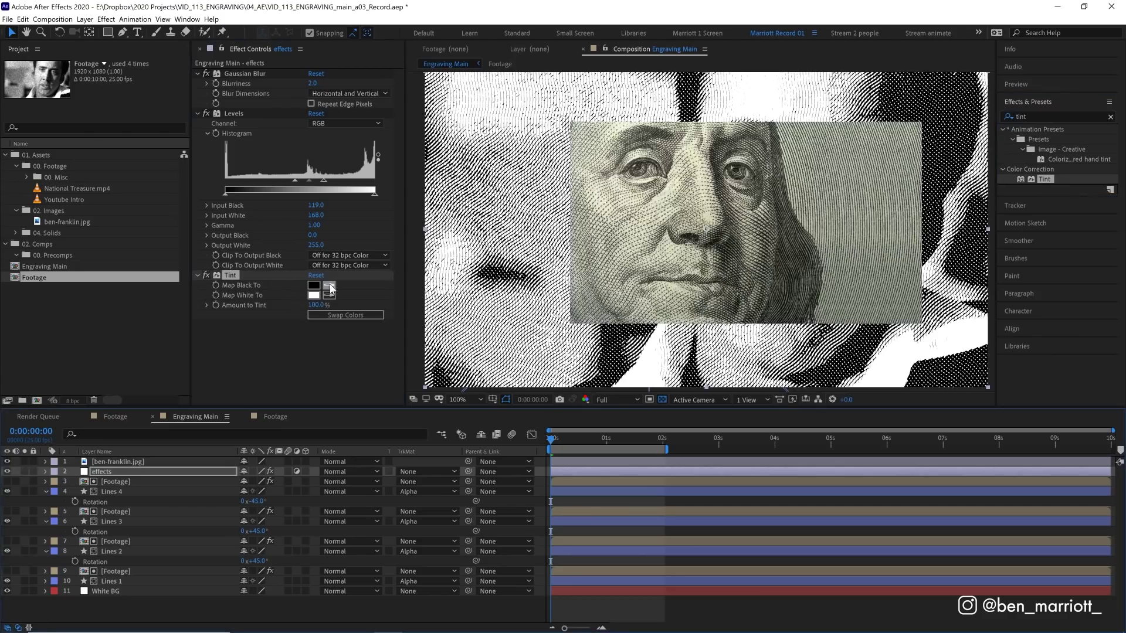
click(329, 286)
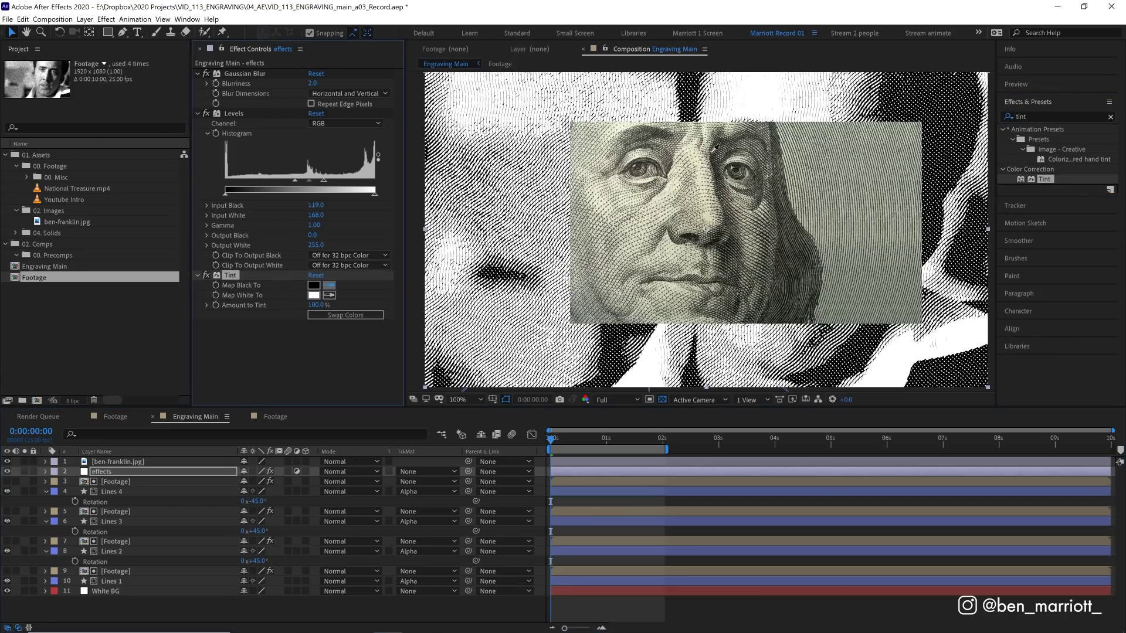
click(738, 174)
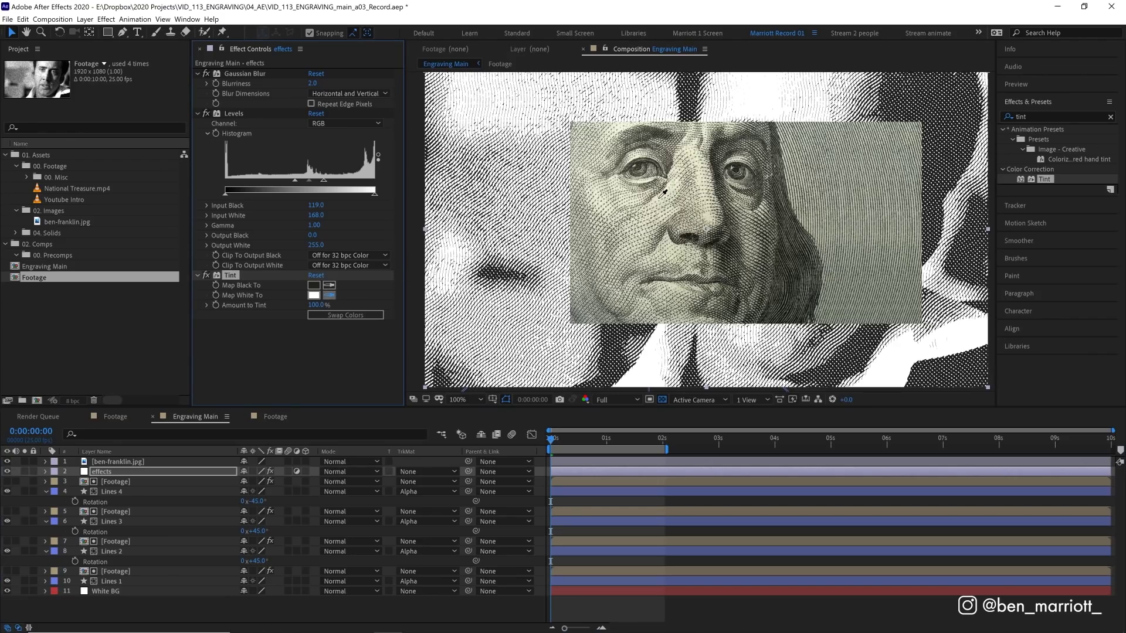
key(space)
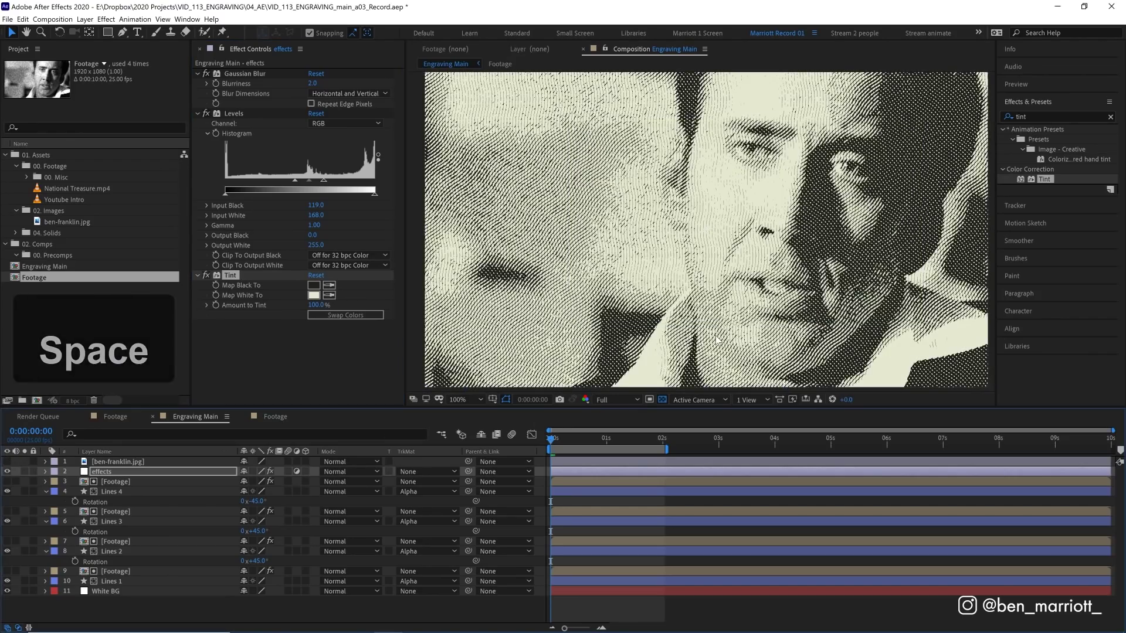
key(space)
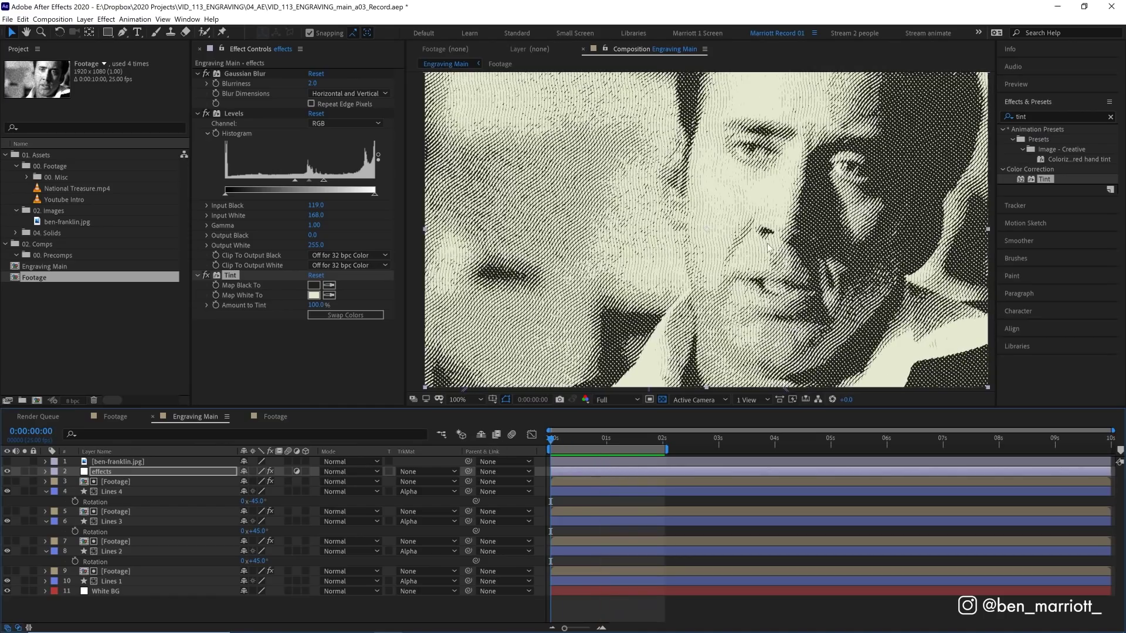
Step: Scale Lines 1–4 together down to 75%
click(114, 491)
ctrl+click(118, 521)
ctrl+click(113, 552)
ctrl+click(112, 581)
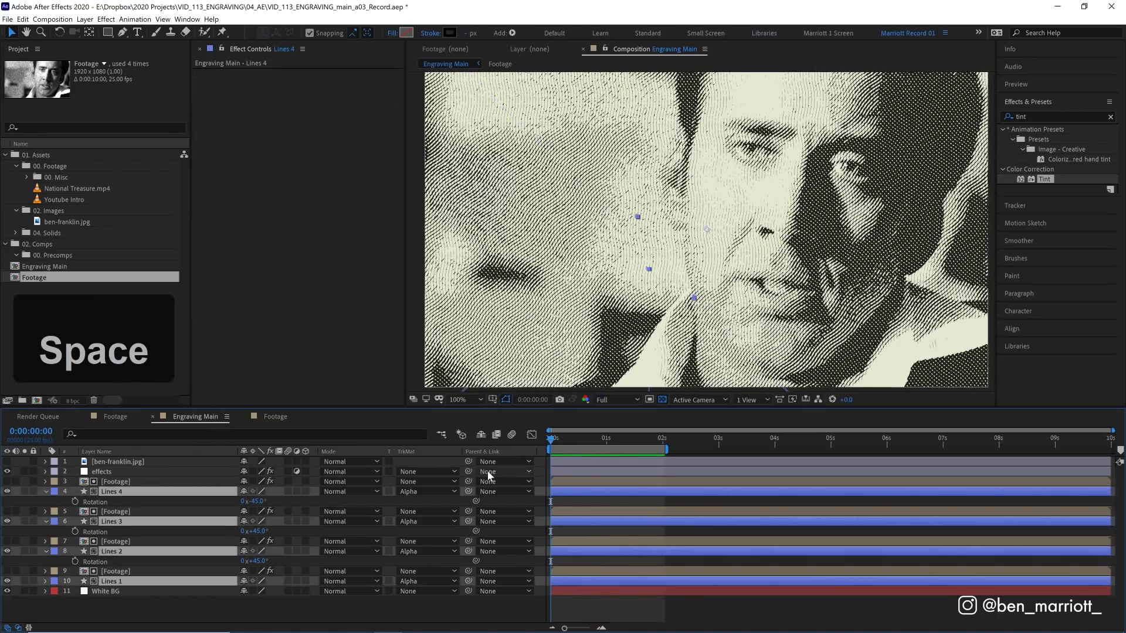
key(s)
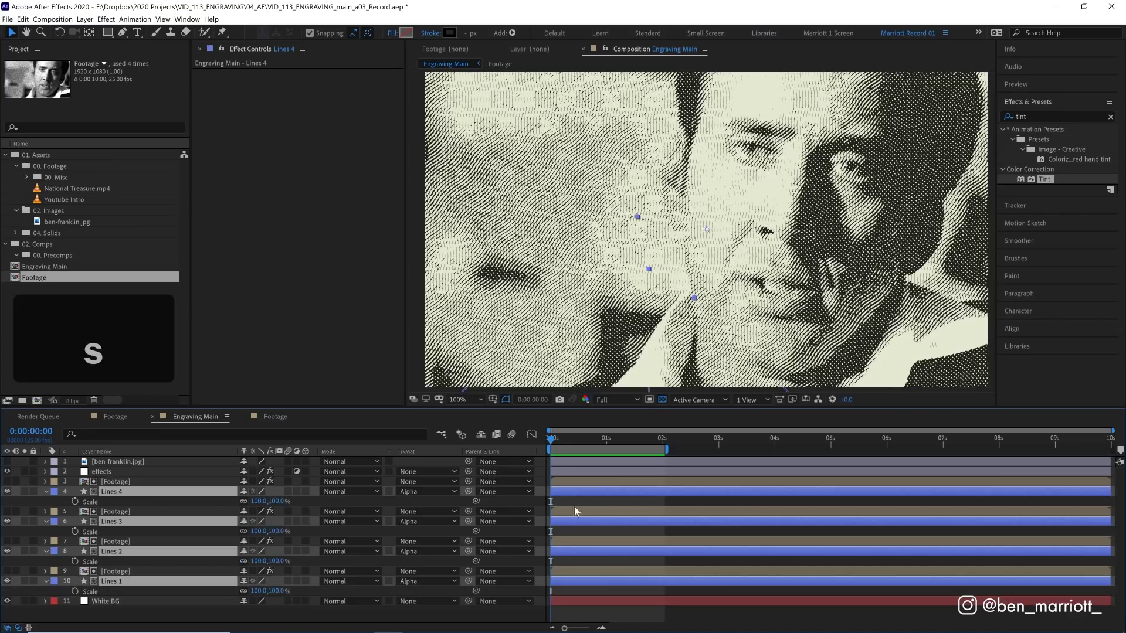
click(272, 500)
drag(267, 502, 254, 502)
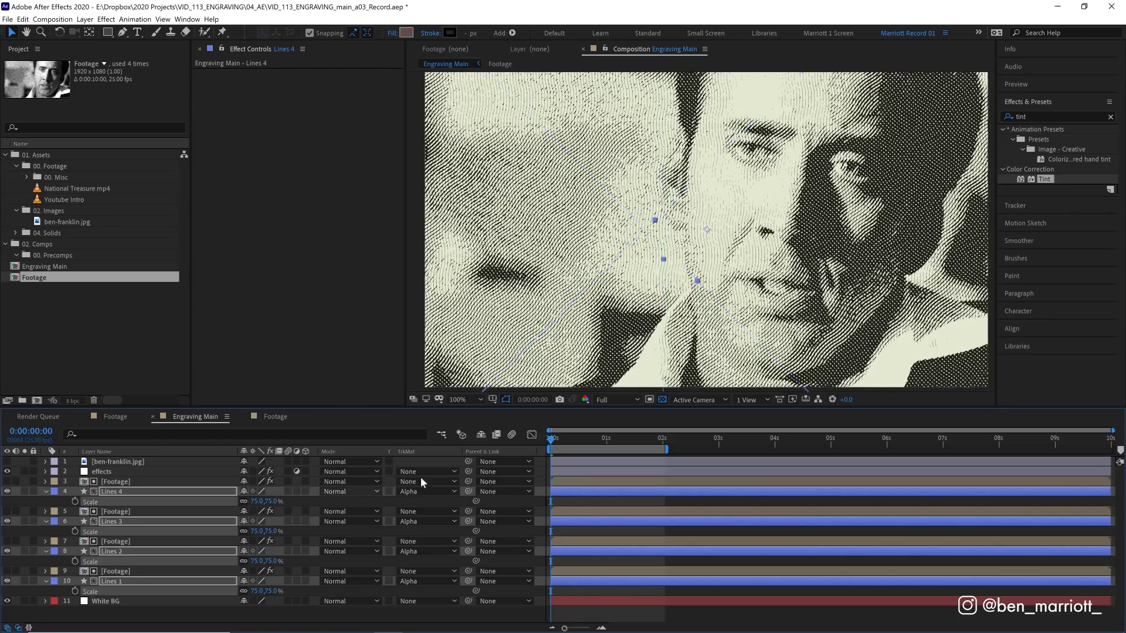
key(comma)
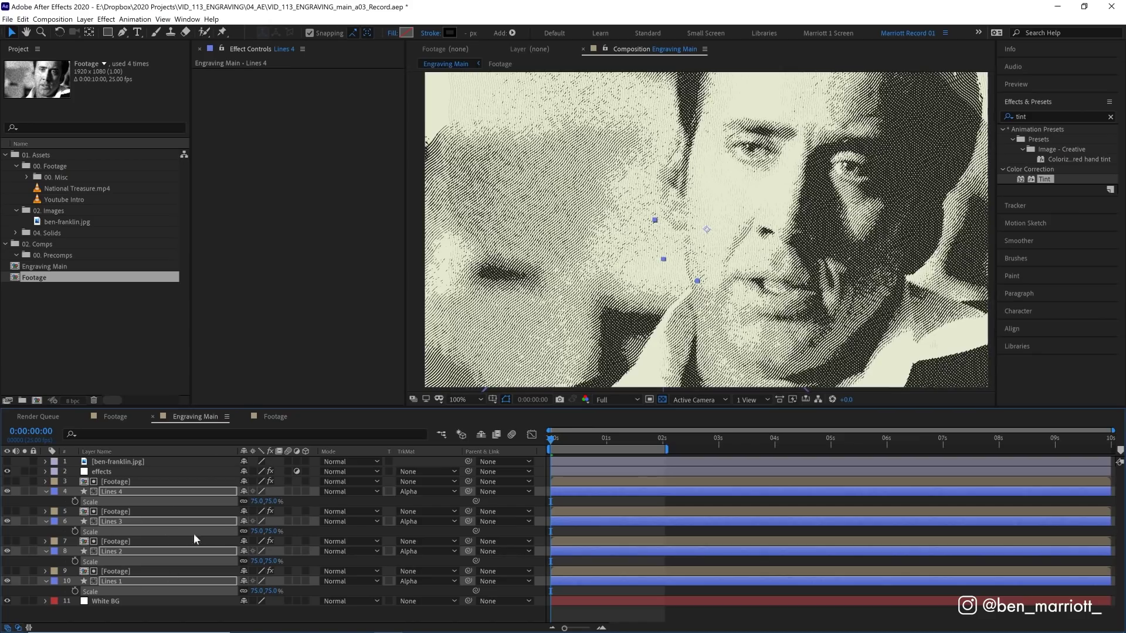
Step: Restore the Lines layers to 100% scale and open the Footage precomp
text(100)
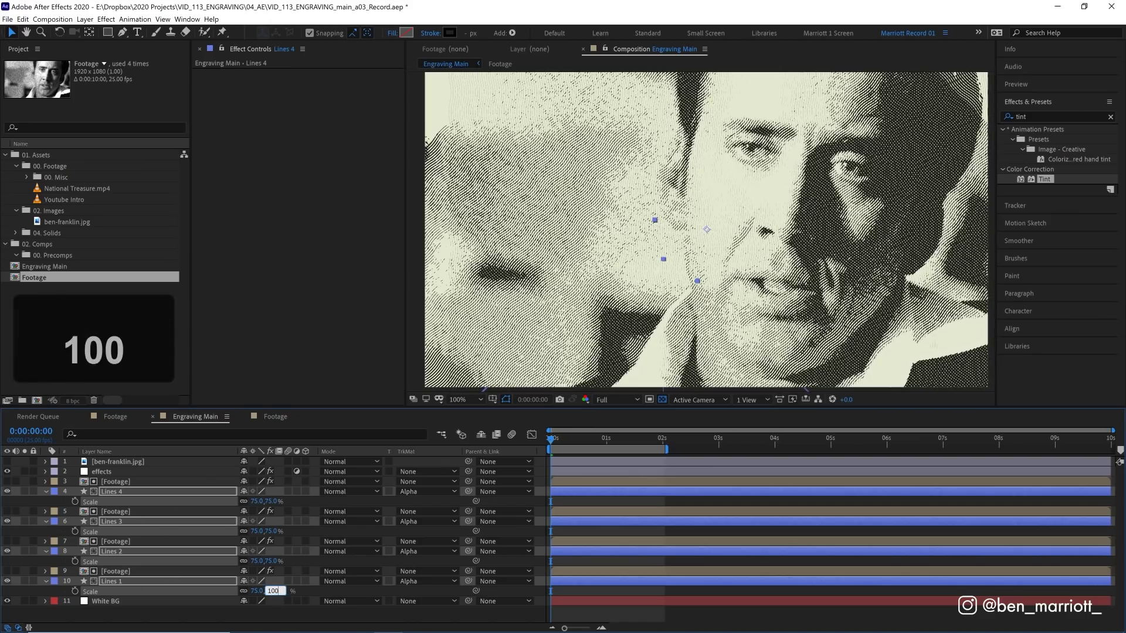
key(Return)
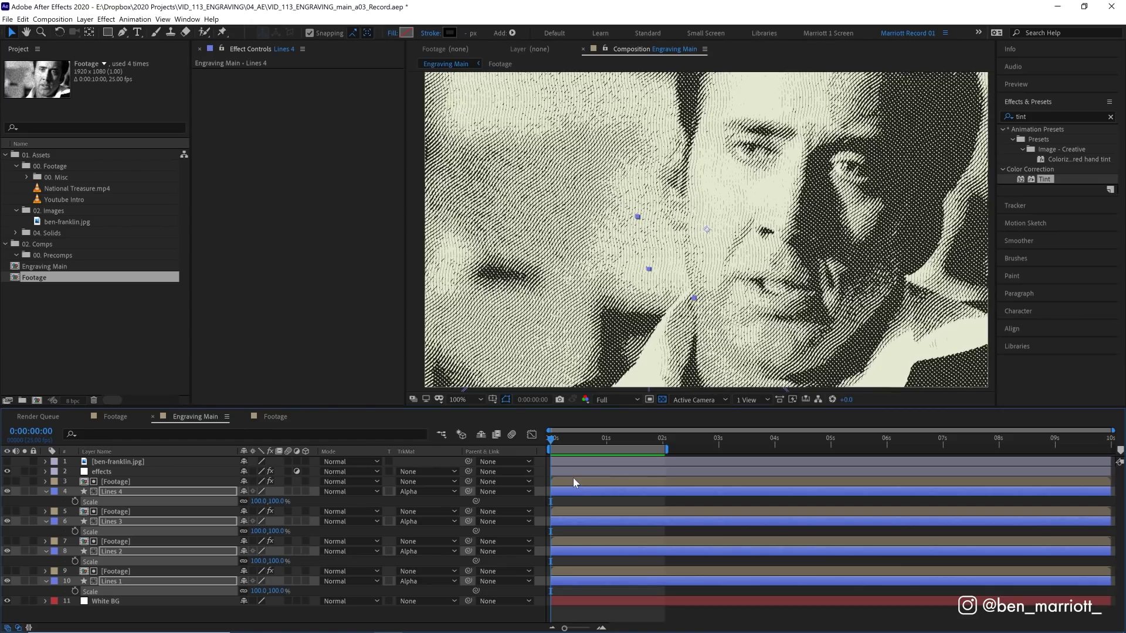
double_click(573, 481)
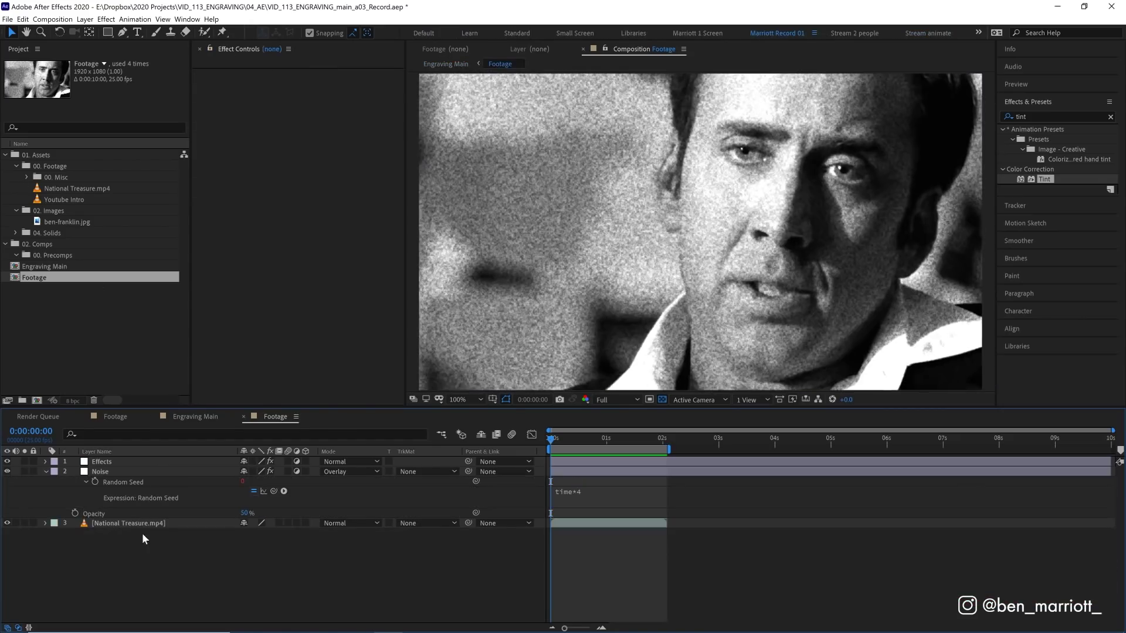
Step: Add the Youtube Intro clip as a new layer in the Footage timeline
drag(62, 199, 89, 435)
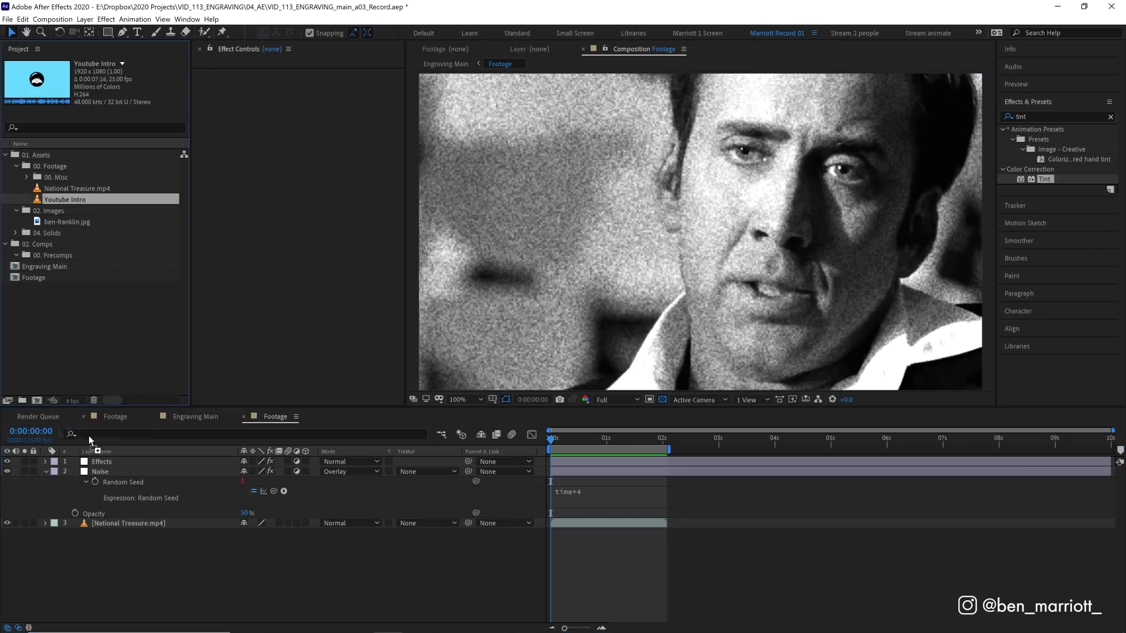
drag(106, 517, 106, 519)
mouse_move(639, 438)
mouse_down()
mouse_move(754, 440)
mouse_move(661, 436)
mouse_up()
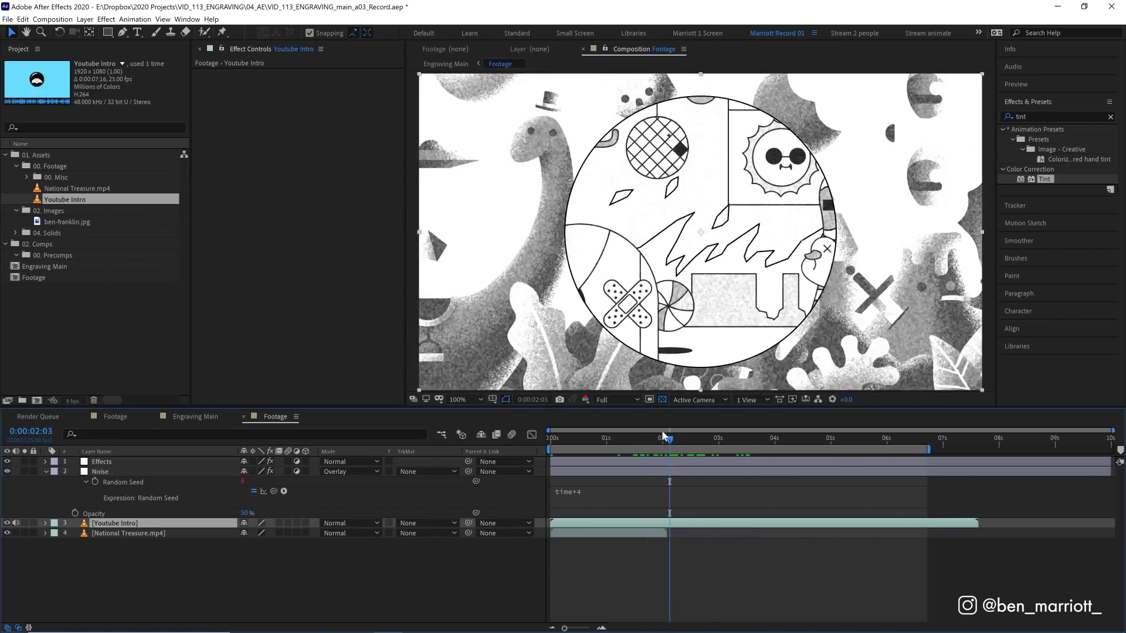
Step: Reset the Effects layer's Curves to a straight line and scrub through the clip
click(122, 463)
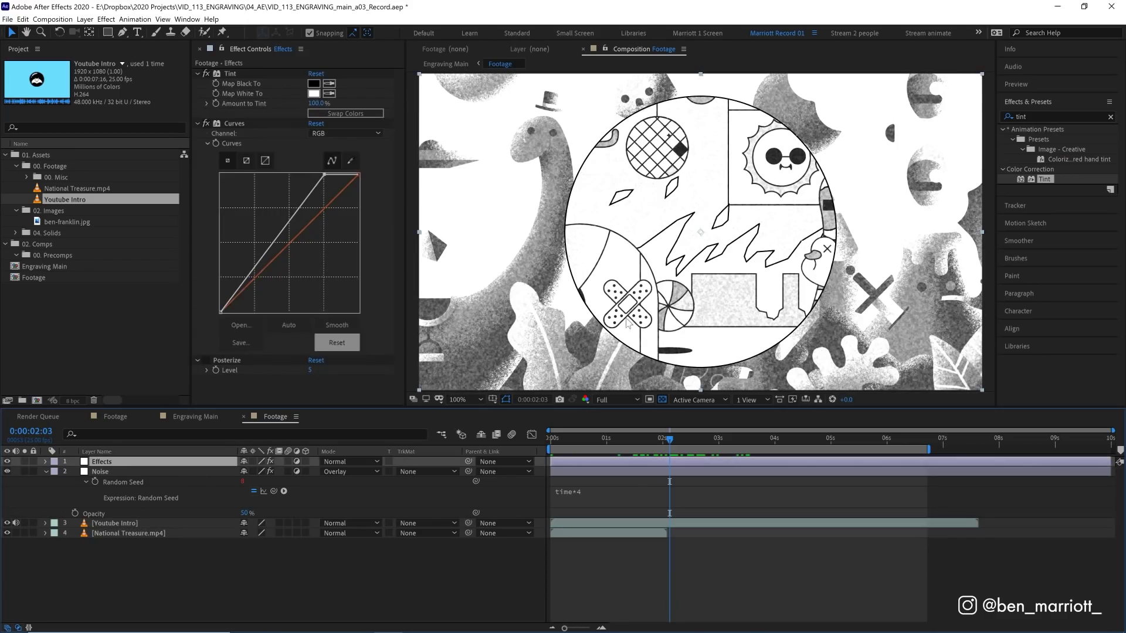
click(315, 124)
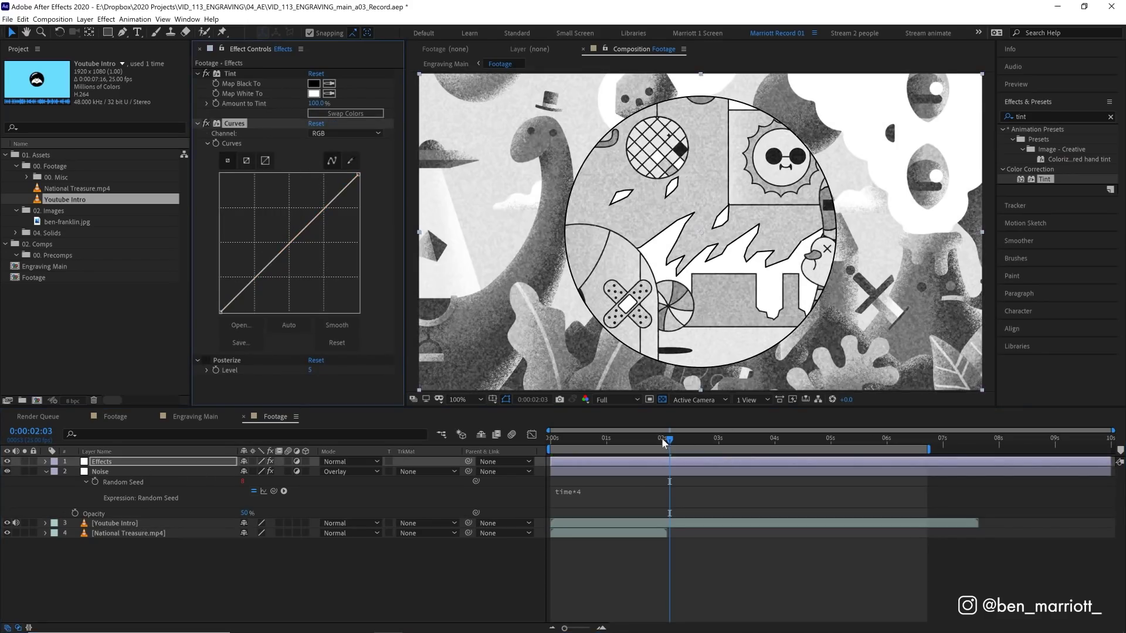
drag(664, 442, 759, 442)
key(Tab)
Step: Switch to Engraving Main and preview Youtube Intro as the tinted engraving
click(667, 469)
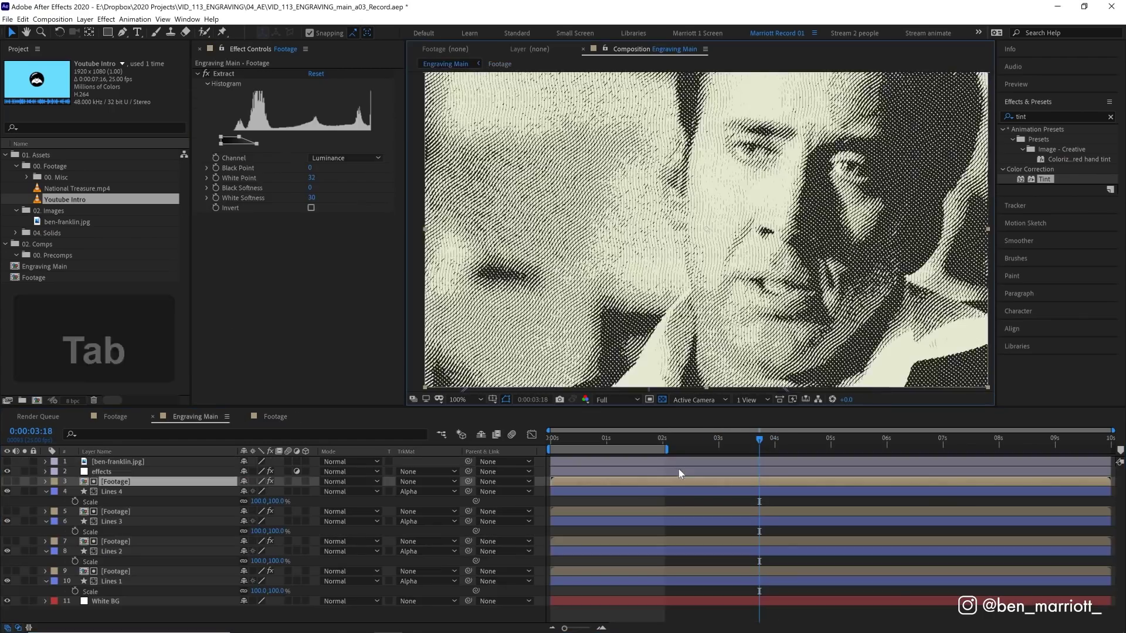
key(space)
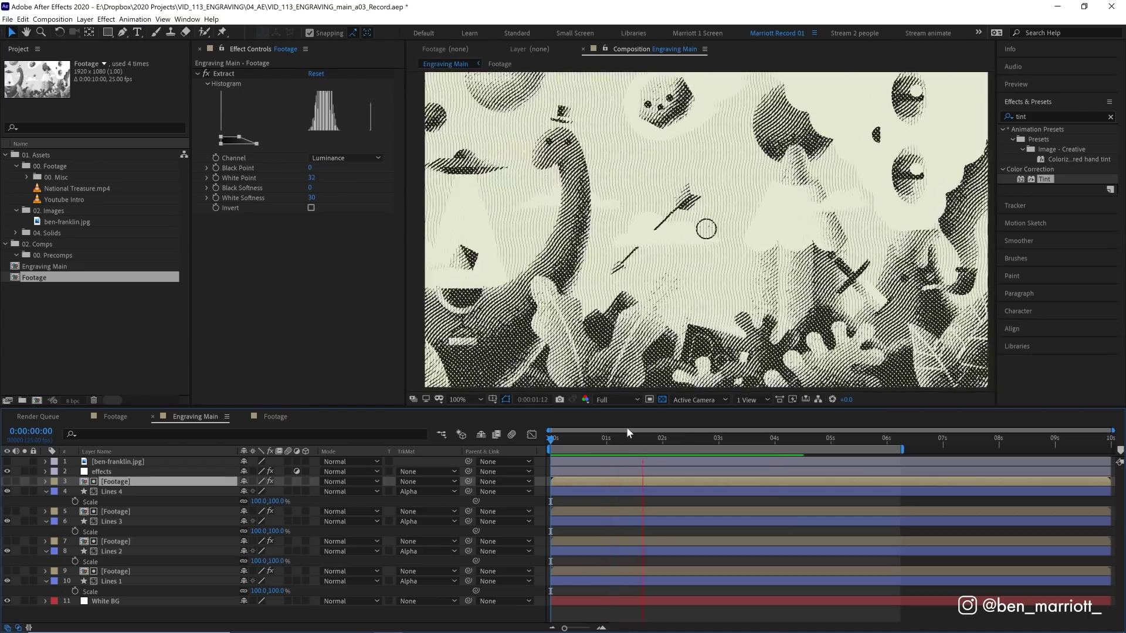